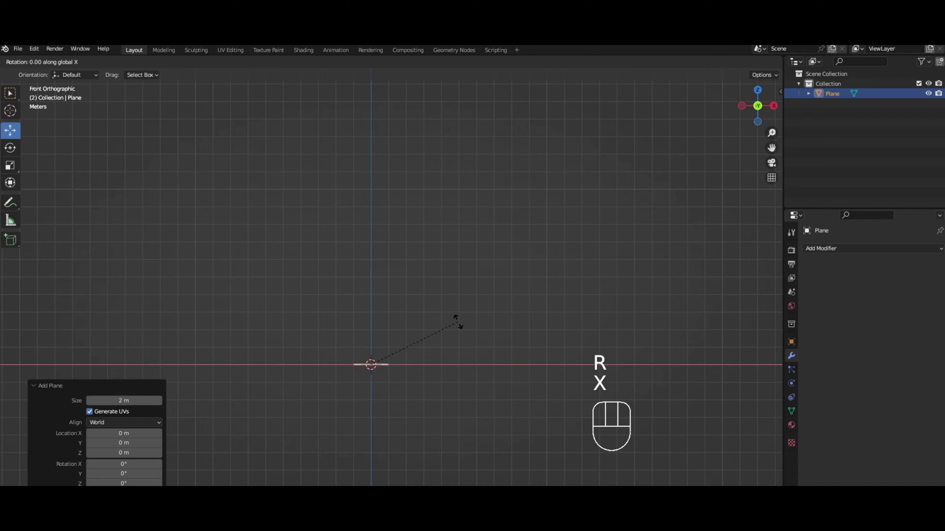
Step: Rotate the plane 90° about the global X axis so it stands upright
key("KP_9")
key("KP_0")
key("KP_Enter")
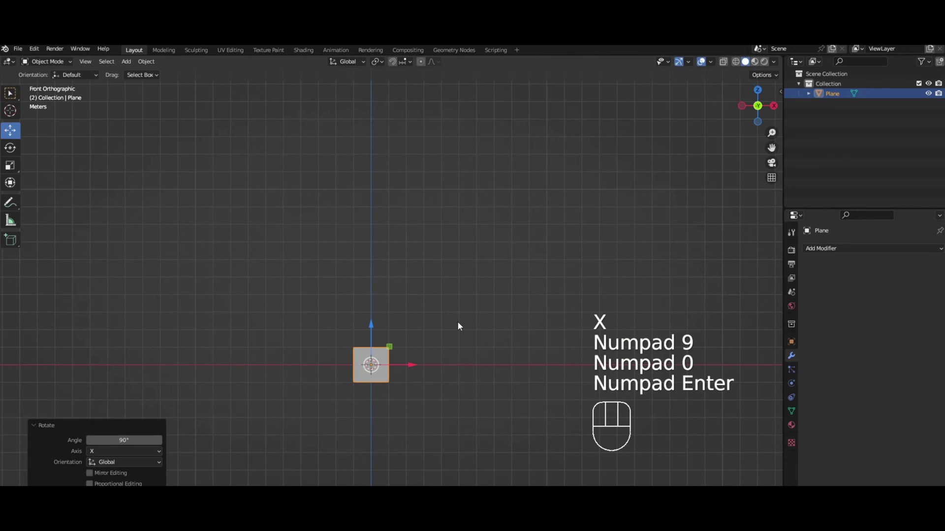
Step: Move the whole plane up about 1.04 m along Z so its lower edge rests on the ground line
key("Tab")
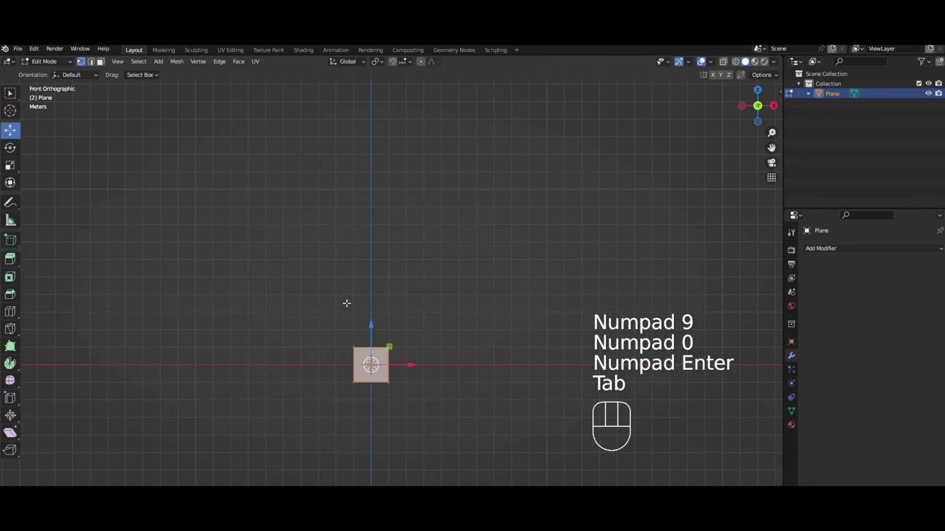
left_click_drag(312, 296, 458, 358)
middle_click_drag(371, 306, 416, 339, "shift")
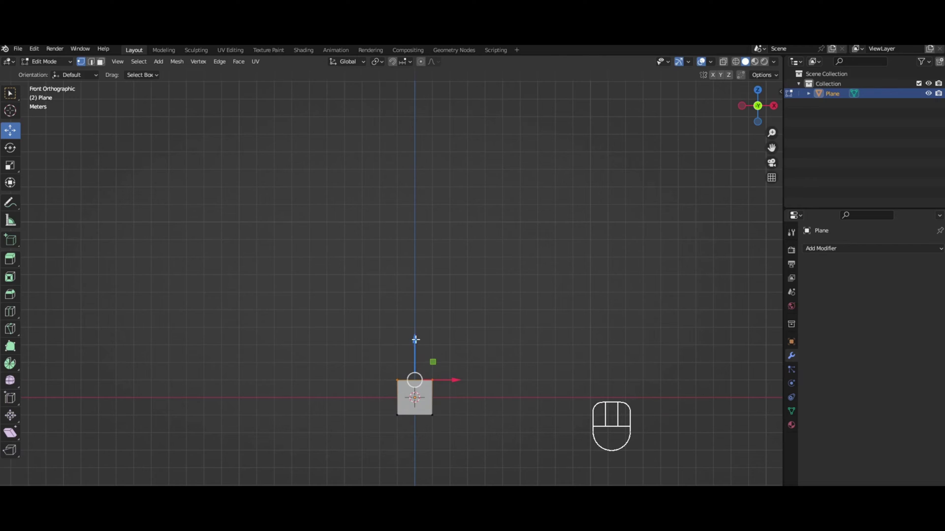
left_click_drag(414, 339, 407, 321)
key("Tab")
scroll(408, 321, "down", 2)
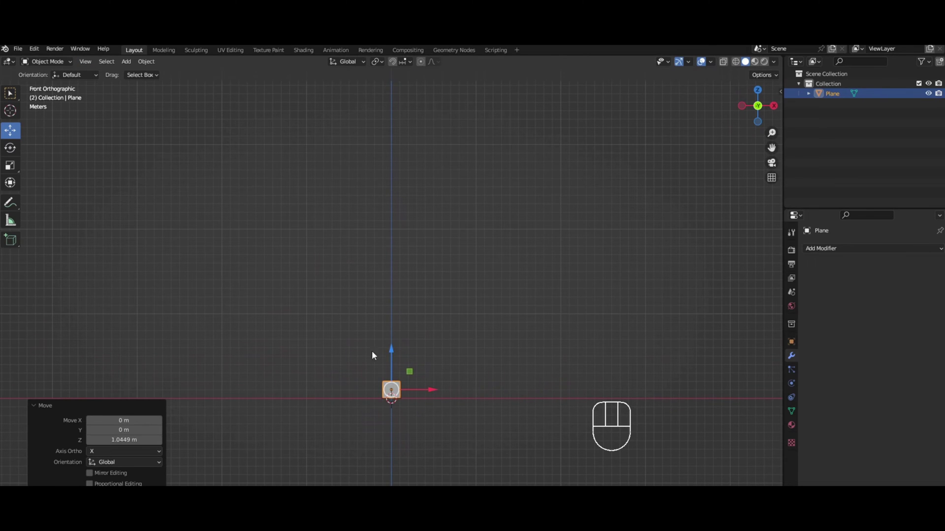
Step: Raise the plane's upper vertices about 17.93 m along Z to stretch it into a tall blade strip
scroll(388, 400, "up", 2)
middle_click_drag(389, 430, 380, 355, "shift")
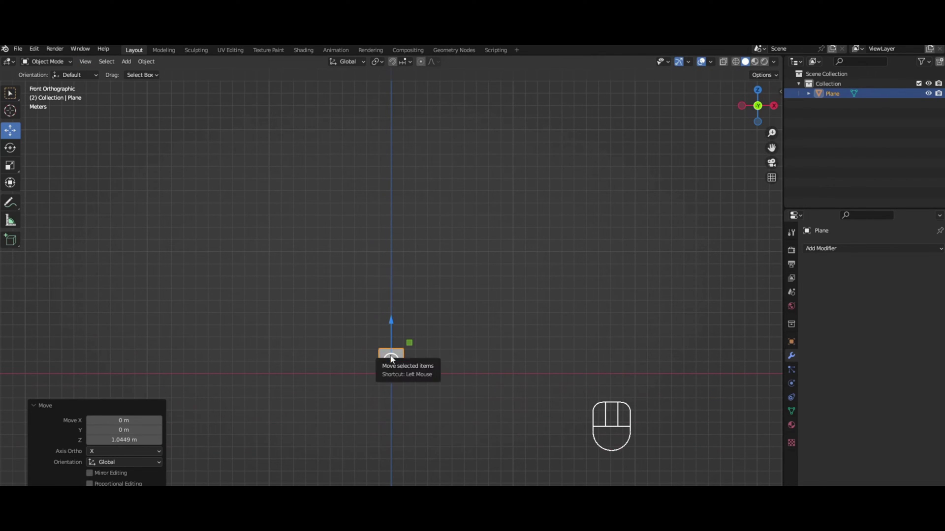
key("Tab")
left_click_drag(359, 330, 434, 366)
left_click_drag(393, 310, 399, 92)
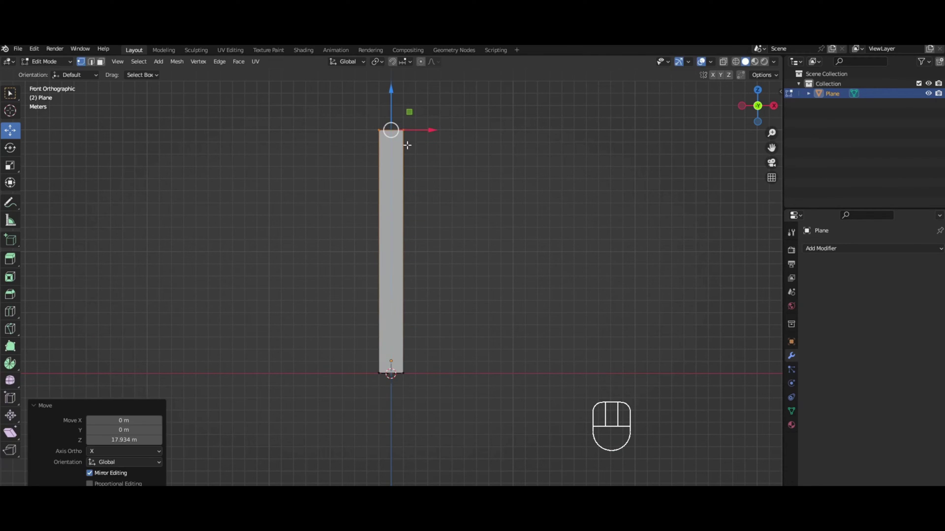
Step: Add a horizontal loop cut in the strip's upper part and scale it by about 1.776 to widen the blade
scroll(380, 195, "down", 1)
middle_click_drag(380, 195, 386, 227, "shift")
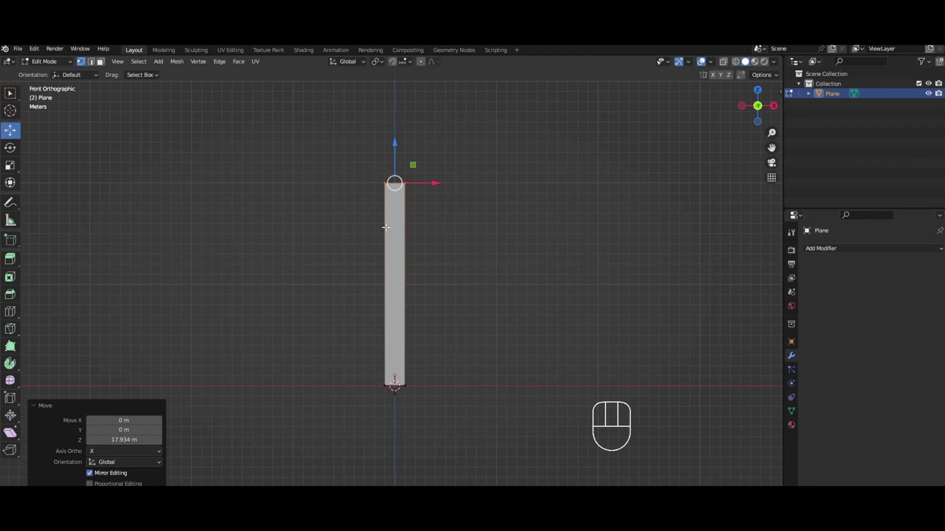
key("ctrl+r")
left_click(399, 280)
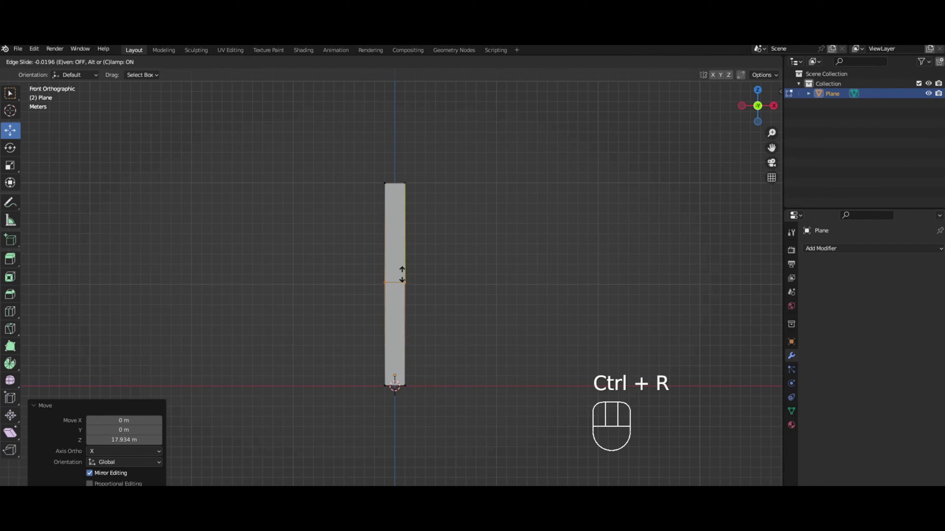
left_click(403, 242)
key("s")
left_click(428, 255)
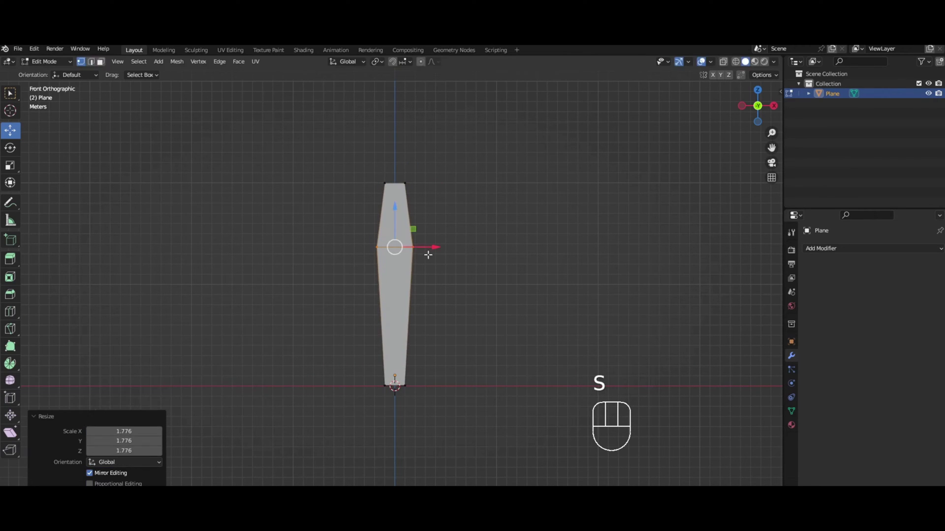
Step: Add a centered vertical loop cut along the full length of the blade
key("ctrl")
key("ctrl+r")
left_click(394, 261)
right_click(394, 260)
Step: Merge the blade's upper row of vertices at center to form a pointed tip
left_click_drag(351, 166, 433, 199)
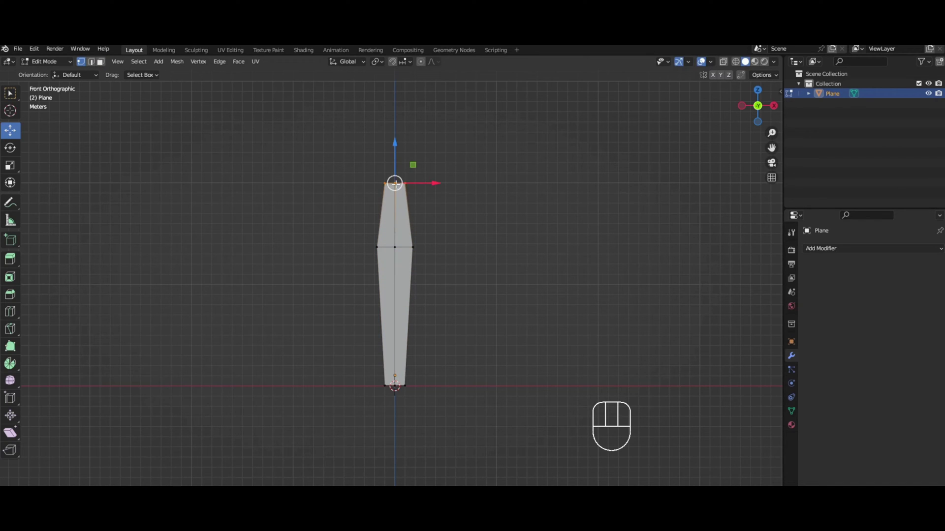
key("m")
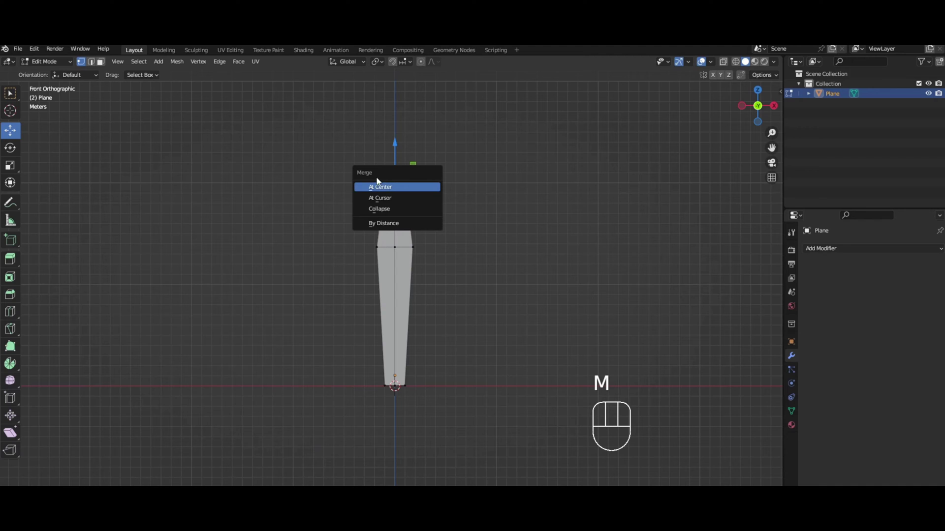
left_click(393, 190)
left_click(439, 285)
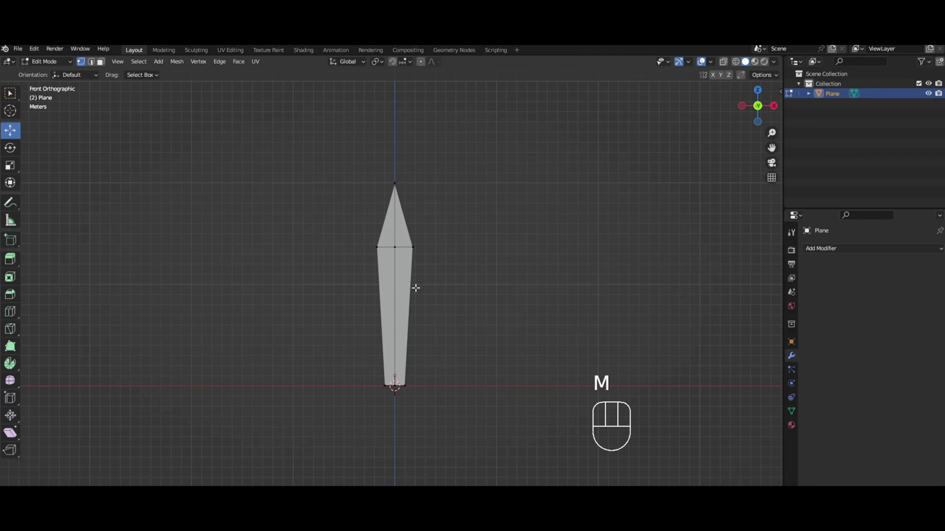
Step: Add a Solidify modifier to the blade in Object Mode and set its thickness to 1 m
key("Tab")
middle_click_drag(415, 291, 472, 301)
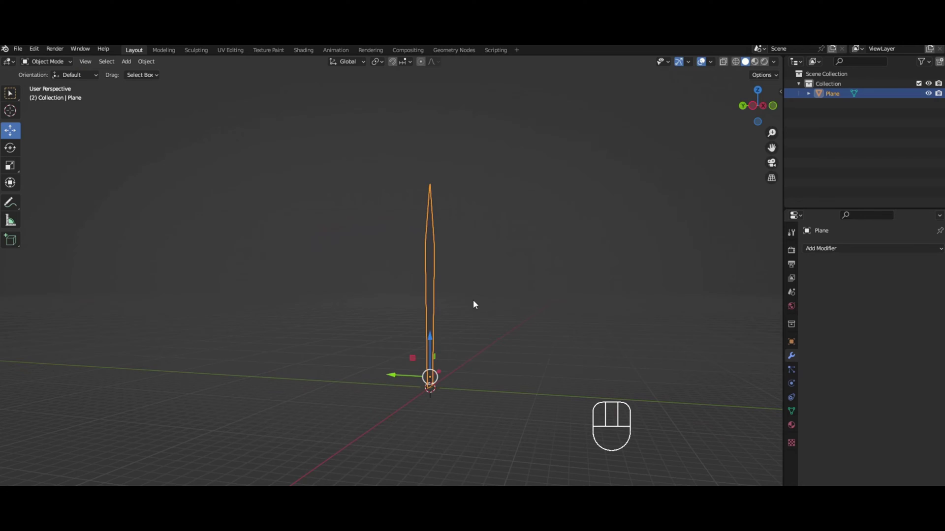
key("KP_1")
key("Tab")
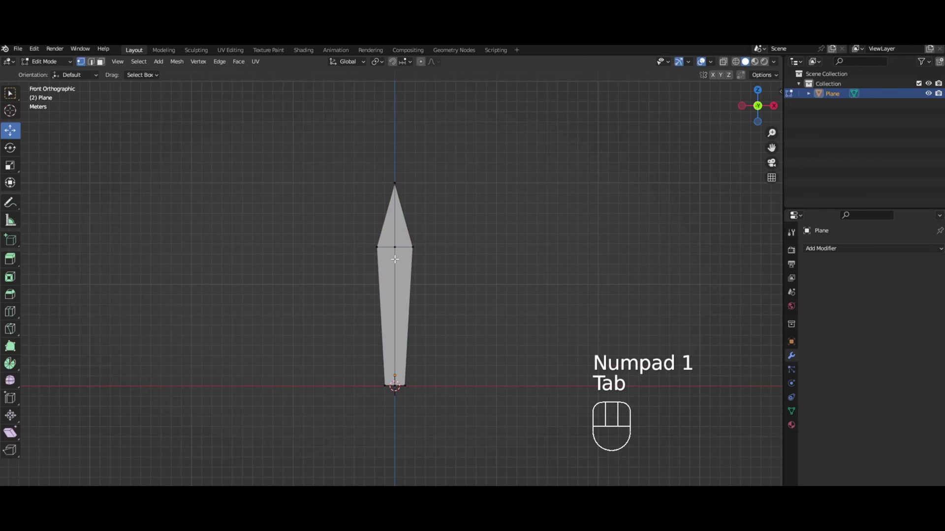
key("Tab")
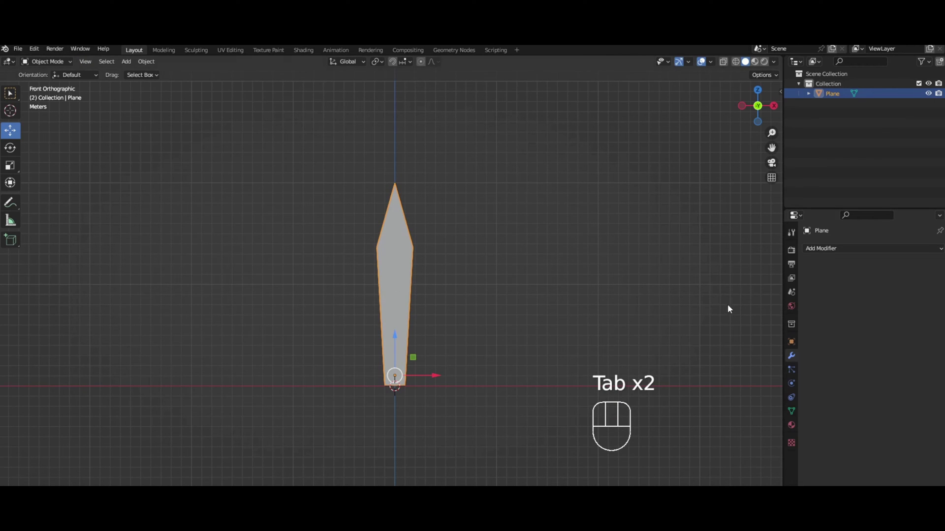
left_click(842, 250)
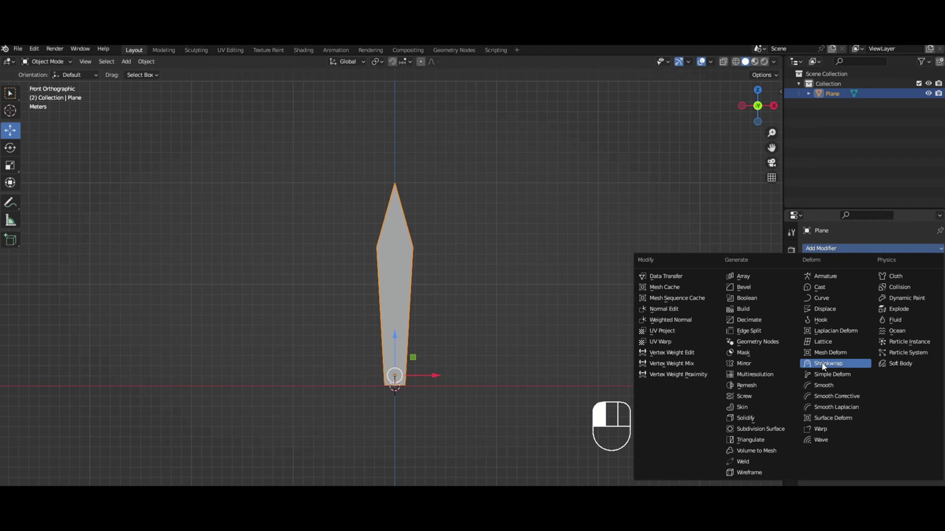
left_click(745, 417)
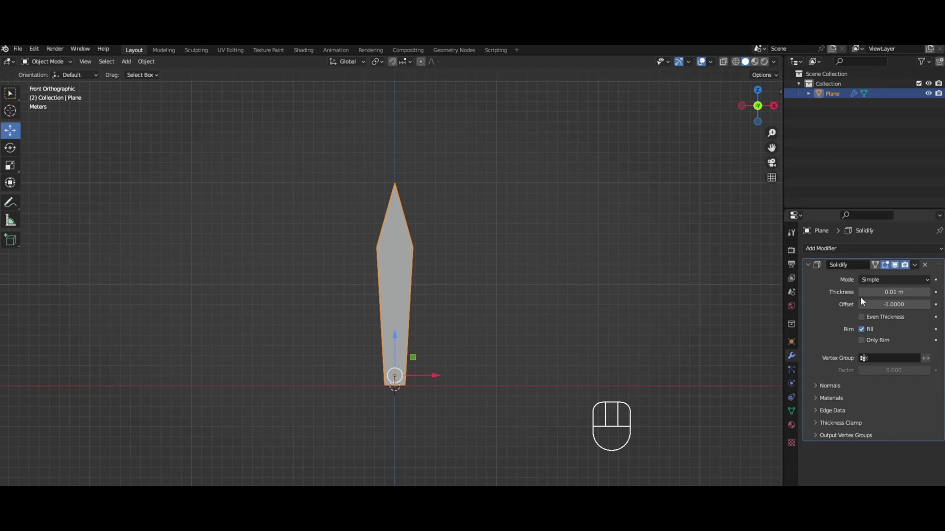
left_click(891, 292)
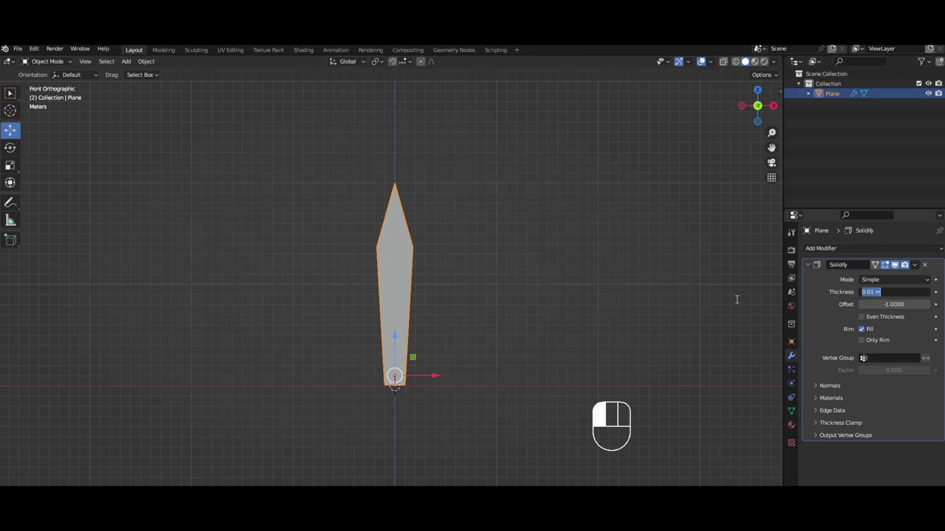
type("1")
key("Return")
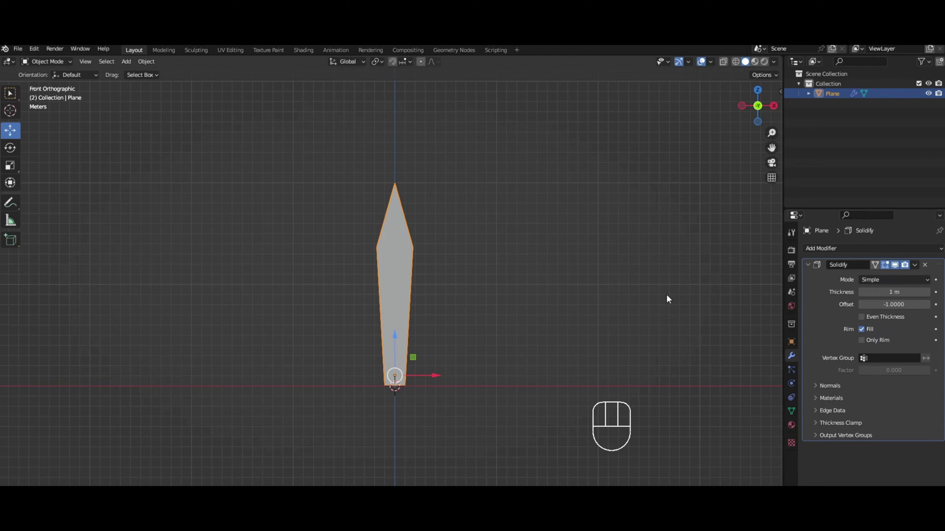
Step: Set the Solidify offset to 0 so the blade's thickness is centered on the plane
middle_click_drag(665, 295, 535, 286)
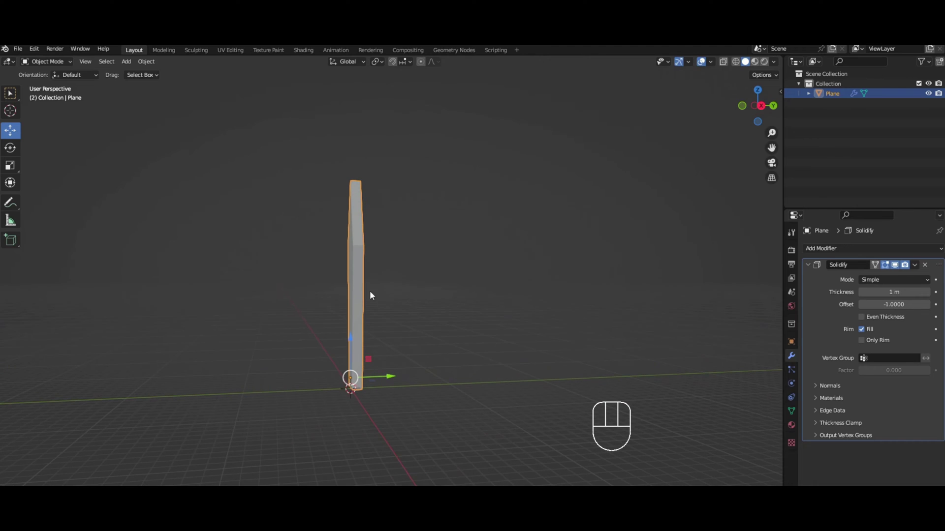
key("KP_3")
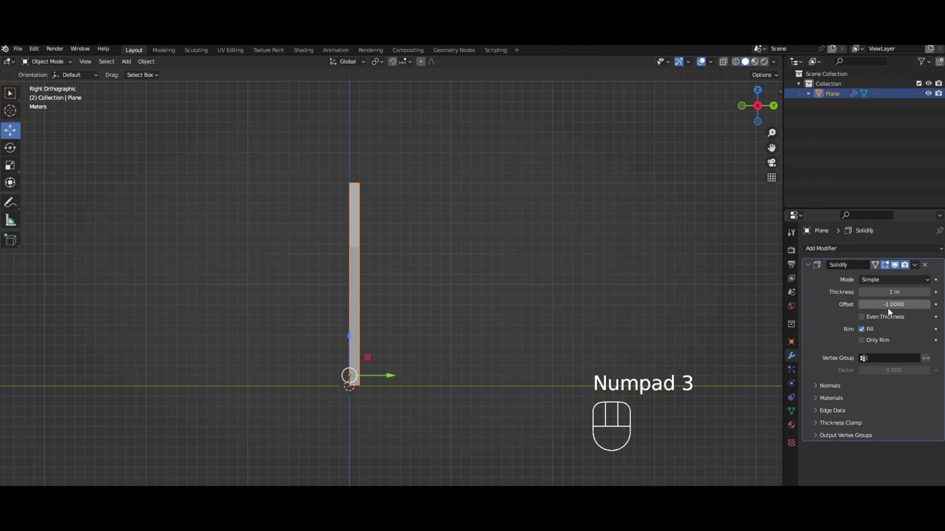
scroll(395, 374, "up", 3)
middle_click_drag(395, 374, 355, 383, "shift")
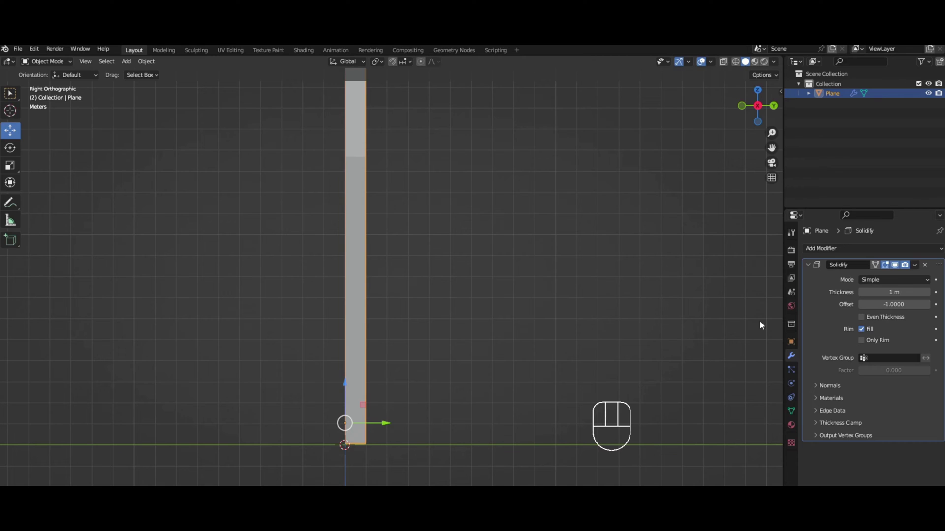
left_click(897, 304)
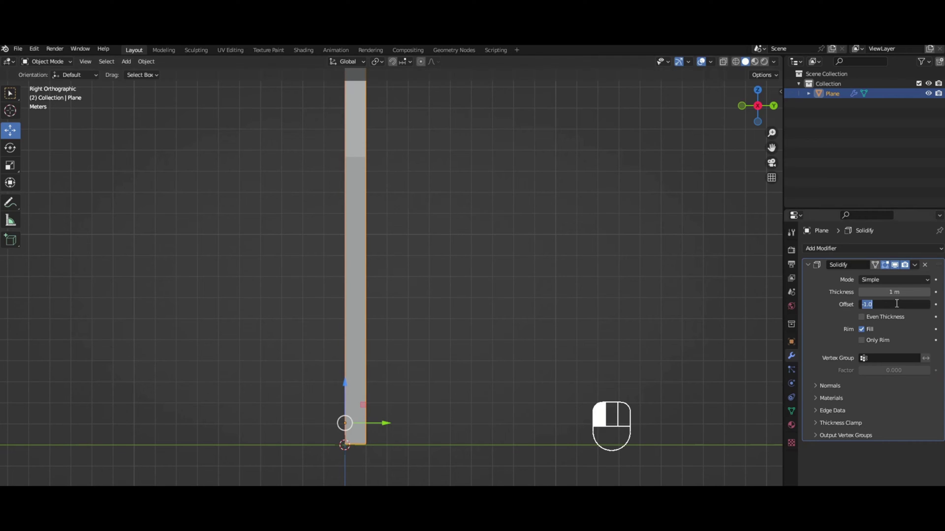
type("0")
key("Return")
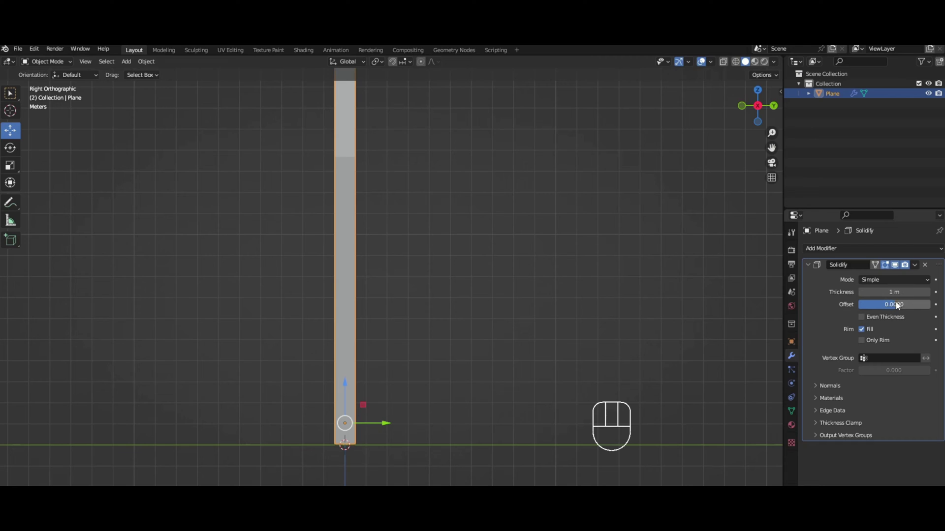
Step: Turn off the blade's Solidify modifier in the viewport, comparing the blade with and without thickness, and return to the front view
left_click(561, 299)
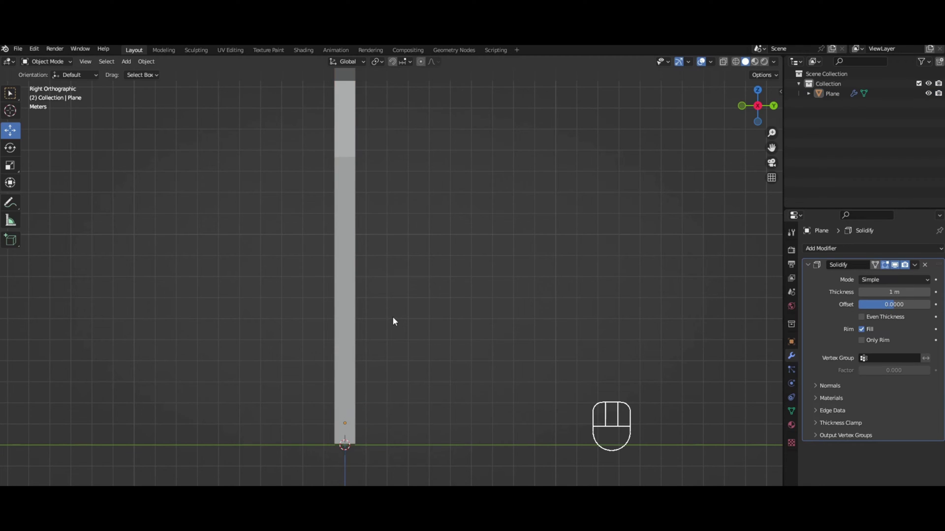
key("KP_1")
left_click(410, 307)
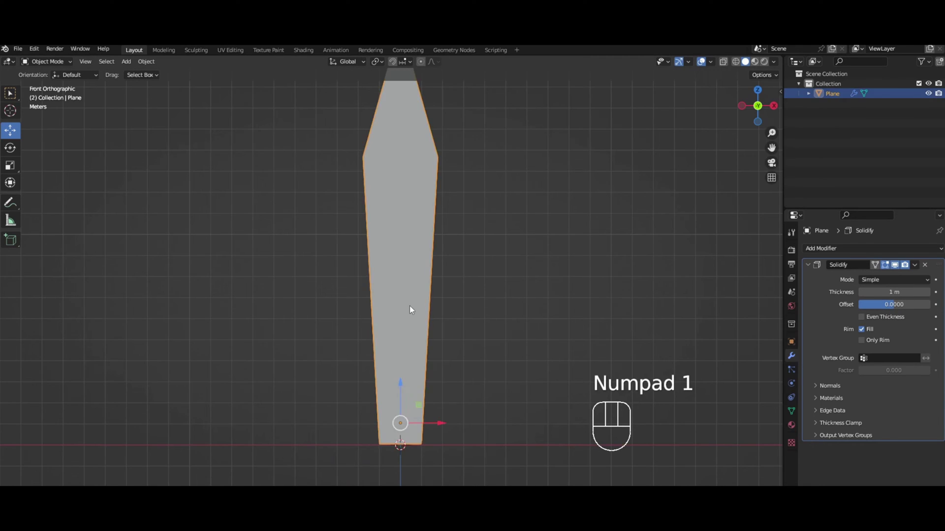
key("Tab")
key("Tab")
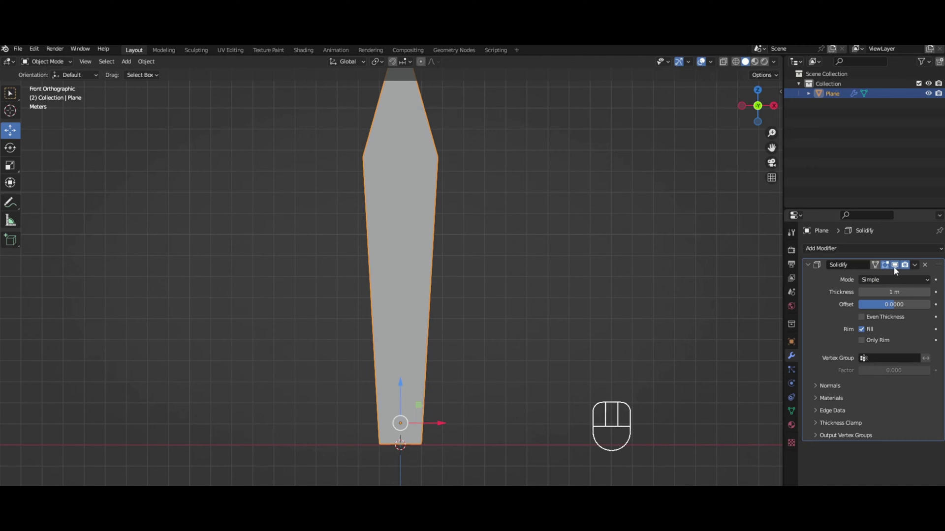
left_click(895, 267)
left_click(895, 267)
left_click(896, 266)
middle_click_drag(739, 300, 369, 291)
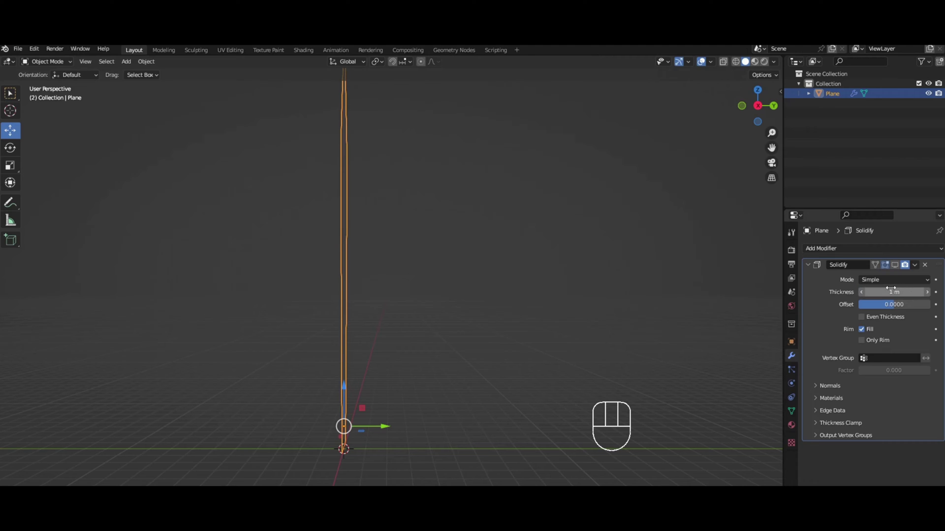
left_click(894, 265)
left_click(894, 264)
middle_click_drag(394, 291, 468, 291)
key("KP_1")
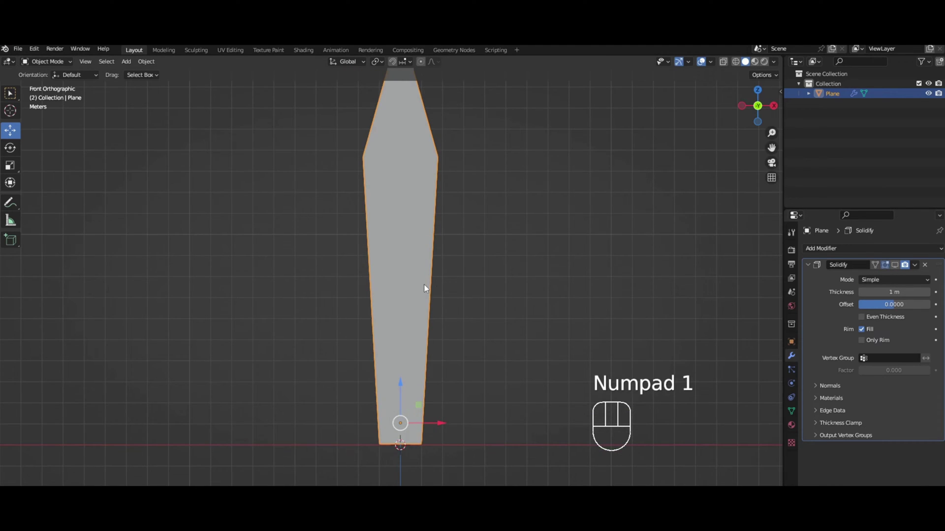
Step: Inset all faces of the blade by about 0.59 m in Edit Mode
key("Tab")
scroll(449, 265, "down", 4)
left_click_drag(309, 143, 466, 382)
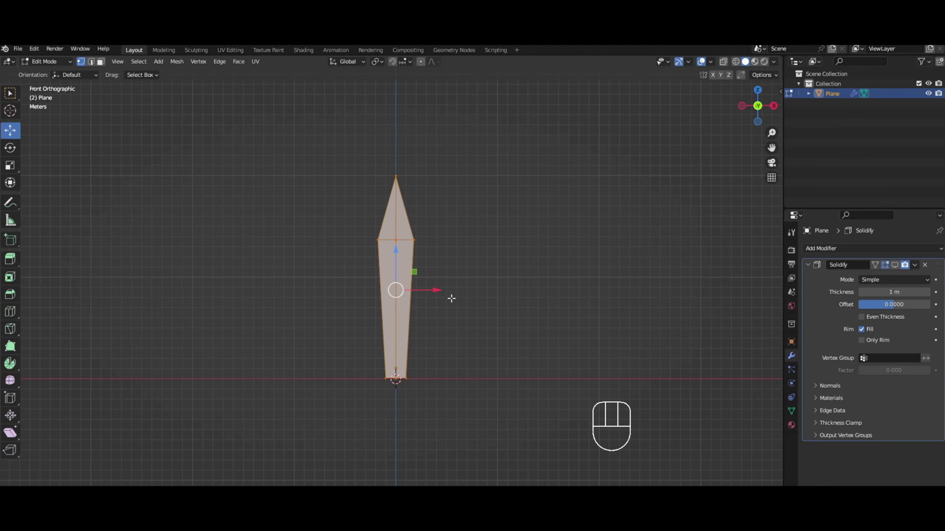
key("i")
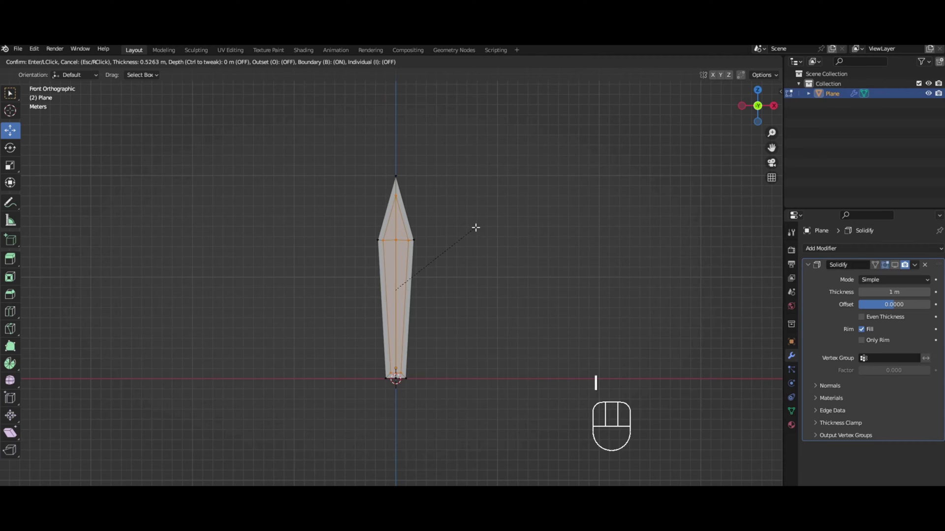
left_click(473, 226)
Step: Turn the Solidify modifier's viewport display back on, inspect the thickened blade, and return to Object Mode in front view
scroll(418, 254, "up", 2)
middle_click_drag(419, 254, 417, 209, "shift")
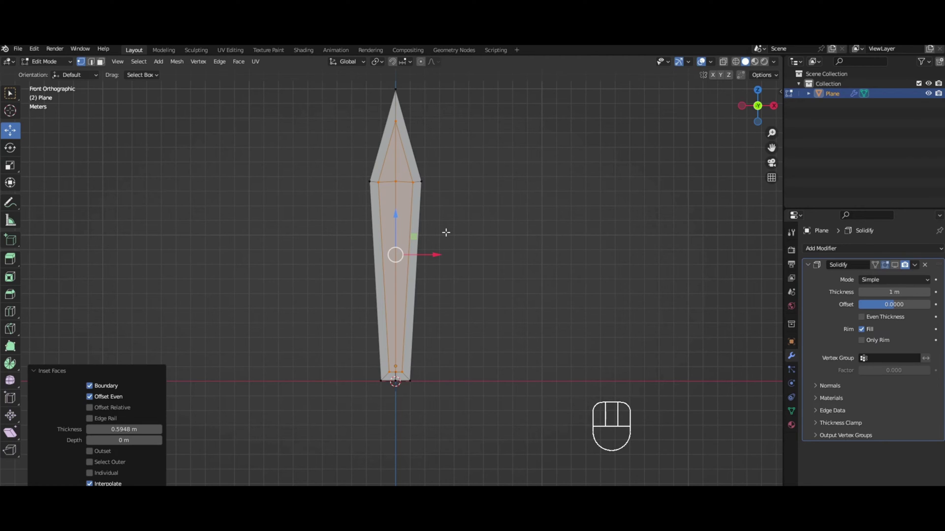
middle_click_drag(447, 235, 422, 240)
key("KP_1")
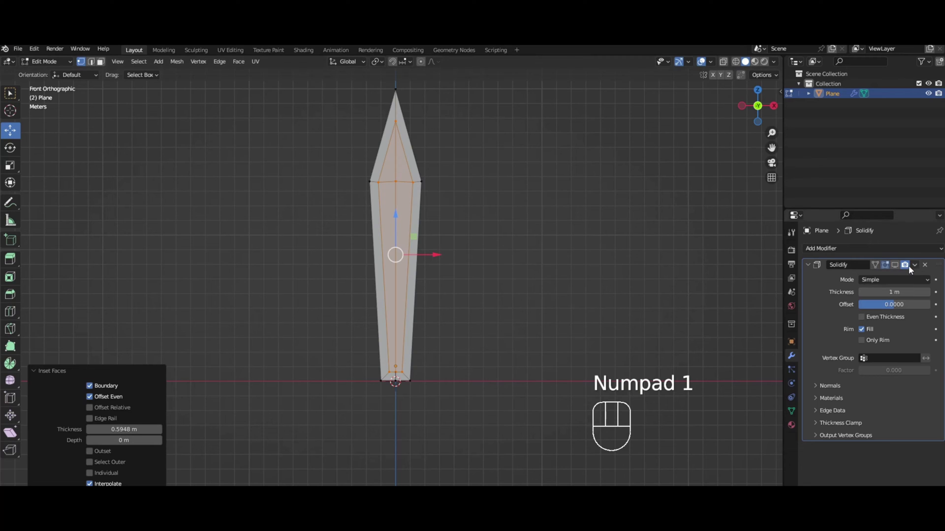
left_click(894, 264)
middle_click_drag(417, 222, 361, 189)
middle_click_drag(362, 156, 394, 227)
key("KP_1")
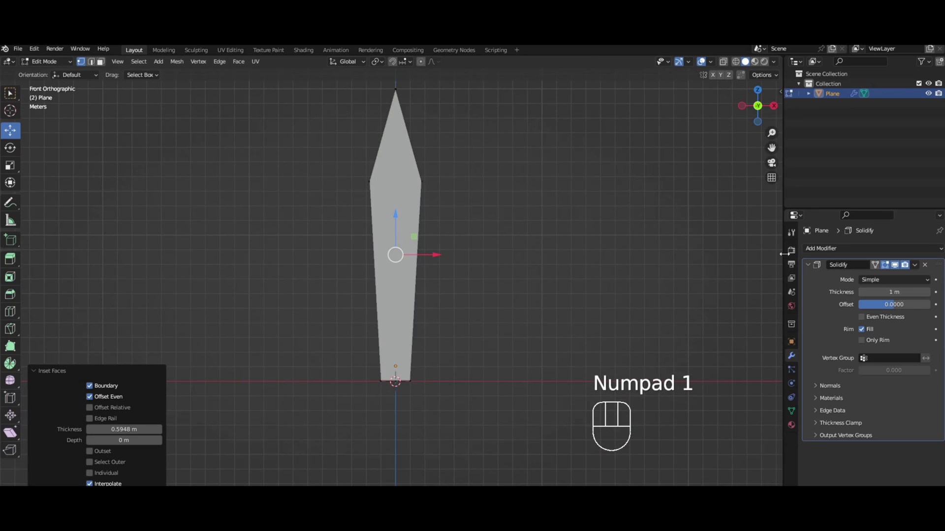
left_click(914, 265)
key("Tab")
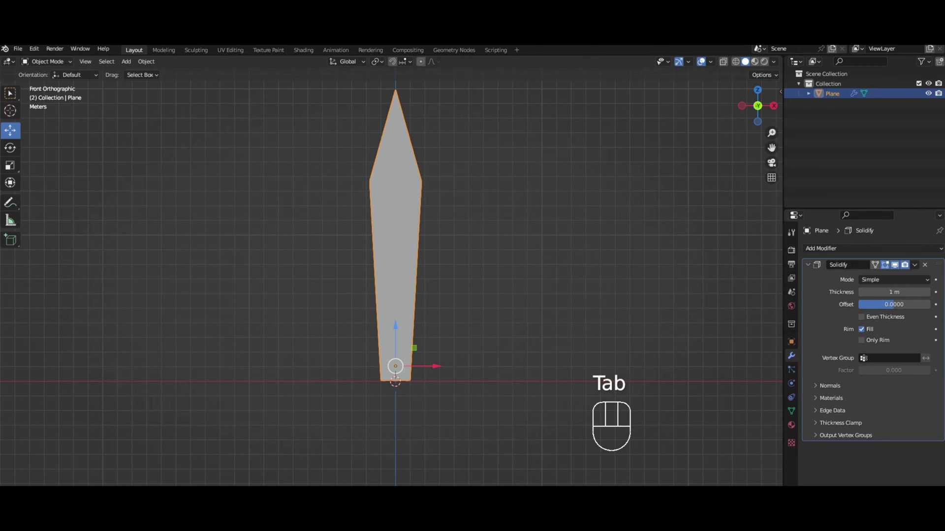
Step: Apply the blade's Solidify modifier and switch to Edit Mode to work on the solid mesh
left_click(918, 264)
left_click(869, 275)
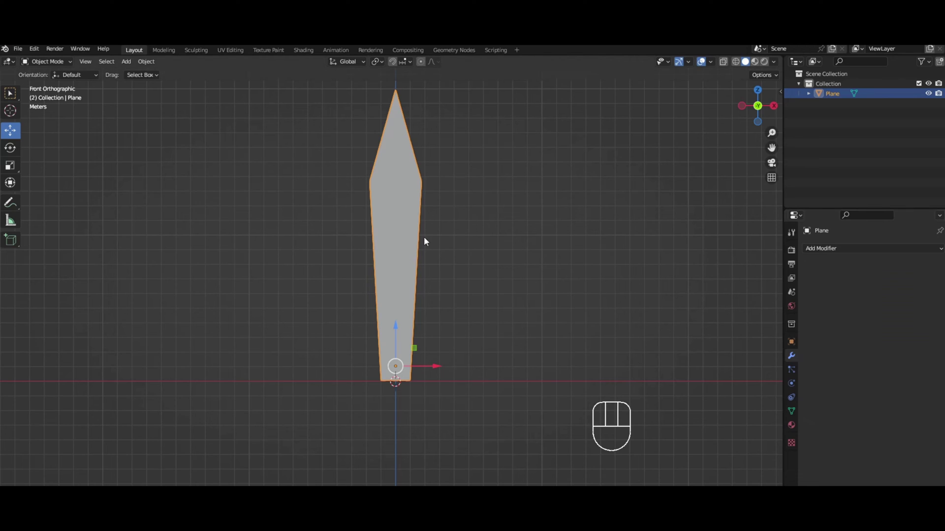
key("Tab")
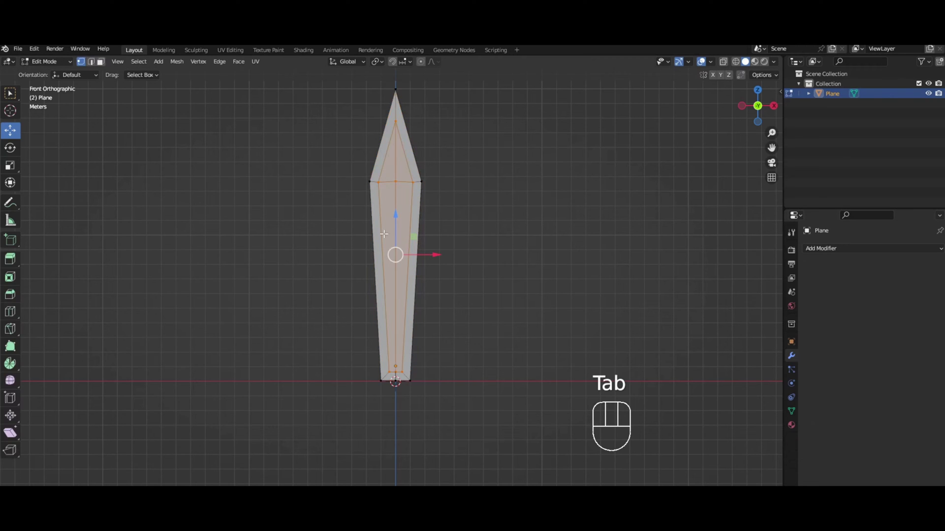
middle_click_drag(378, 355, 369, 269)
key("KP_1")
Step: Merge the front and back vertices of one bottom corner of the blade at their center
left_click(502, 226)
middle_click_drag(502, 226, 439, 325)
left_click(397, 365, "shift")
key("m")
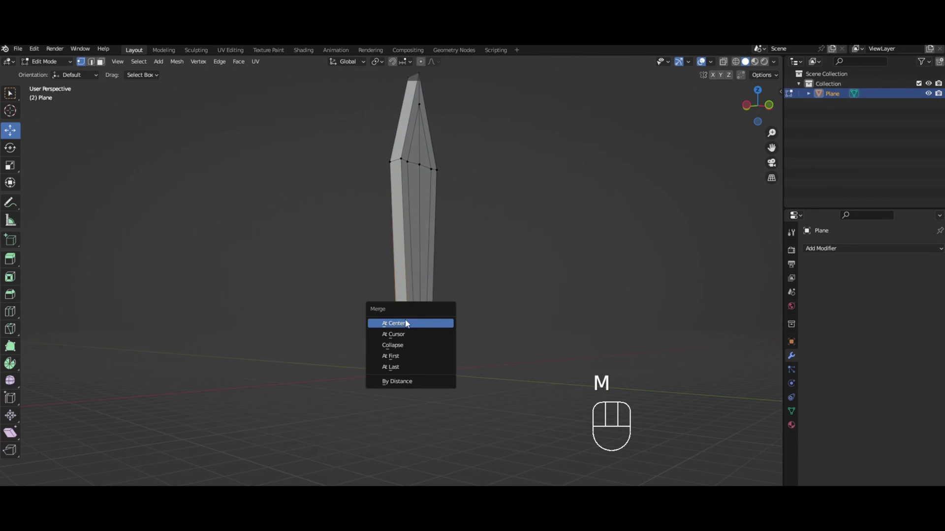
left_click(406, 324)
middle_click_drag(414, 207, 409, 237, "shift")
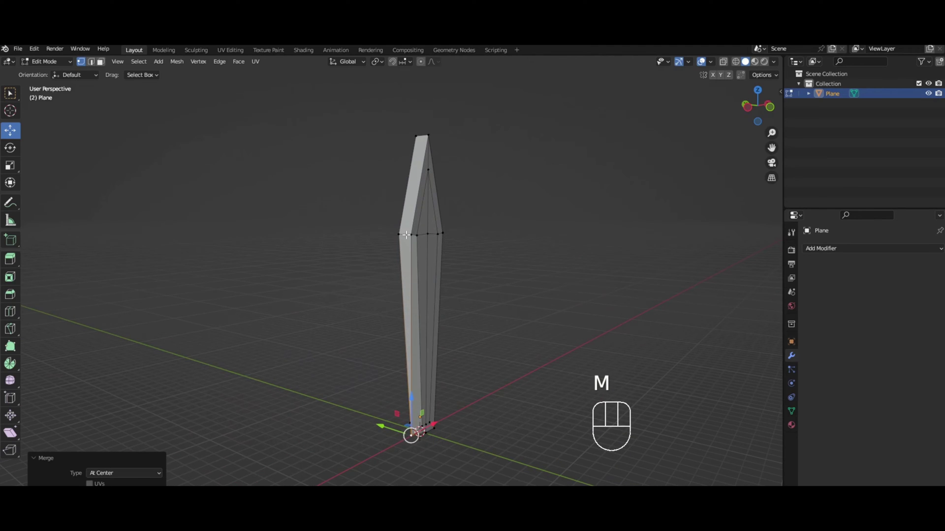
Step: Merge the shoulder vertex pair above that corner and the tip vertex pair, each at its center
left_click(406, 235)
key("m")
left_click(431, 224)
left_click(416, 137)
left_click(417, 138, "shift")
key("m")
left_click(428, 127)
Step: Select the front and back vertices of the shoulder on the blade's opposite edge
middle_click_drag(477, 150, 380, 369)
left_click(345, 227, "shift")
left_click(366, 231)
Step: Try merging the shoulder and bottom-corner vertices of this edge together at center, and undo the merge and the added selection
left_click(368, 395, "shift")
left_click(369, 395, "shift")
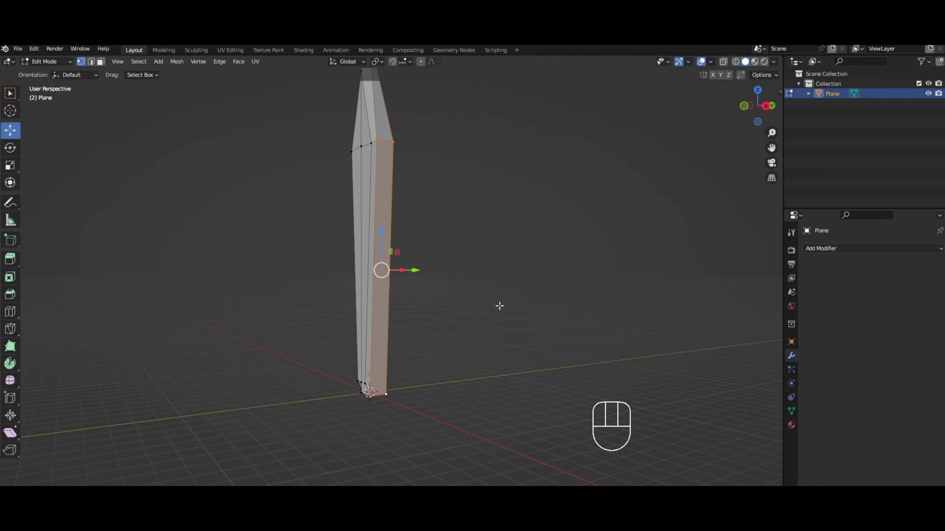
key("m")
left_click(465, 303)
mouse_move(406, 203)
middle_mouse_down()
mouse_move(371, 212)
mouse_move(373, 140)
mouse_move(416, 190)
middle_mouse_up()
key("ctrl+z")
key("ctrl+z")
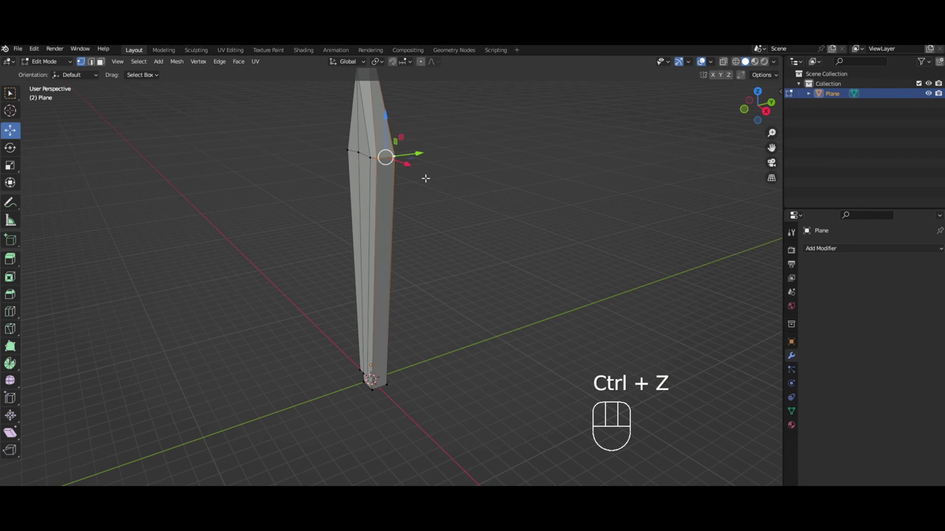
Step: Merge the opposite edge's shoulder vertex pair and its bottom-corner pair, each separately at center
key("m")
left_click(402, 174)
middle_click_drag(424, 215, 400, 238)
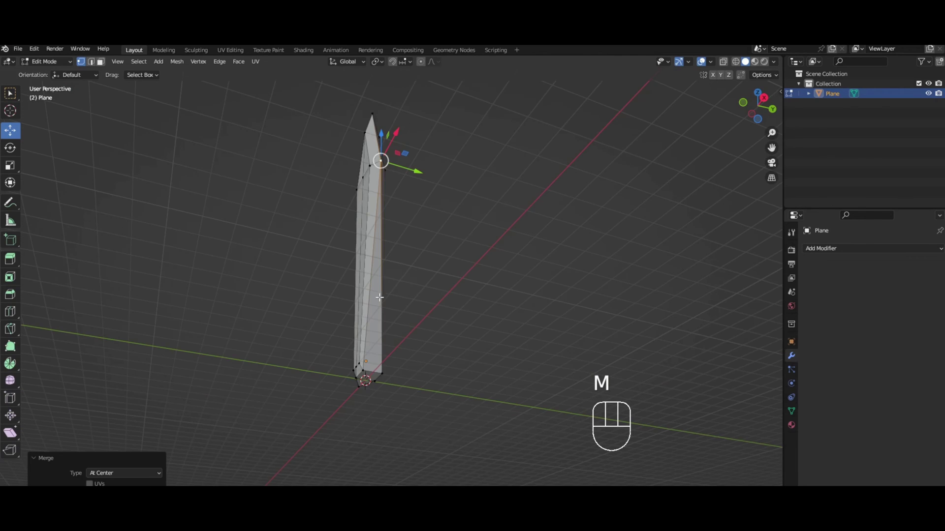
left_click(373, 374)
left_click(373, 374, "shift")
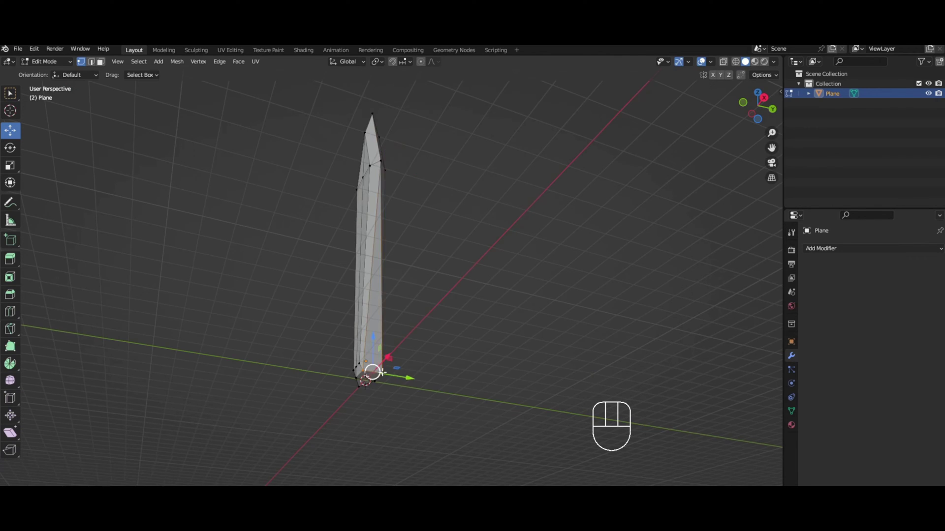
key("n")
key("m")
left_click(406, 329)
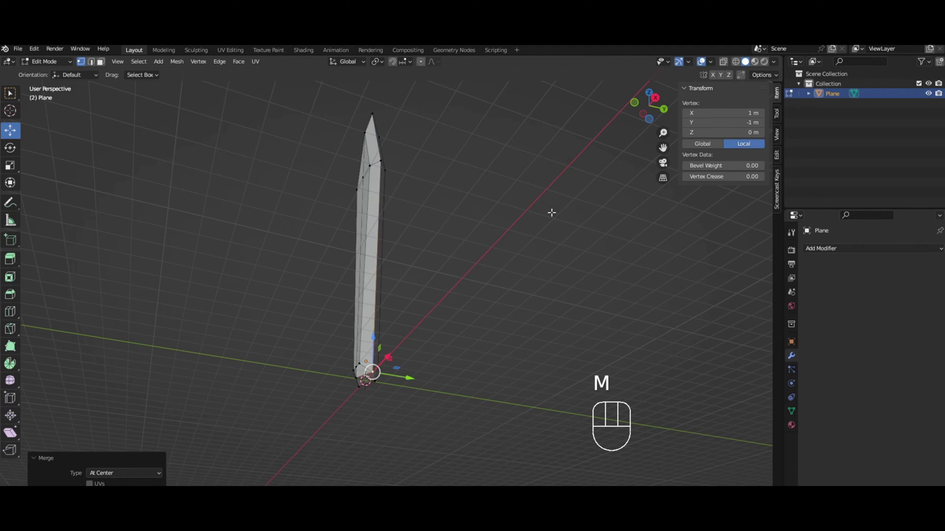
key("n")
Step: Inspect the sharpened blade from the front and at an angle, and return to Object Mode in front view
key("KP_1")
middle_click_drag(513, 180, 520, 194, "shift")
scroll(520, 195, "down", 1)
scroll(498, 186, "down", 1, "shift")
key("Tab")
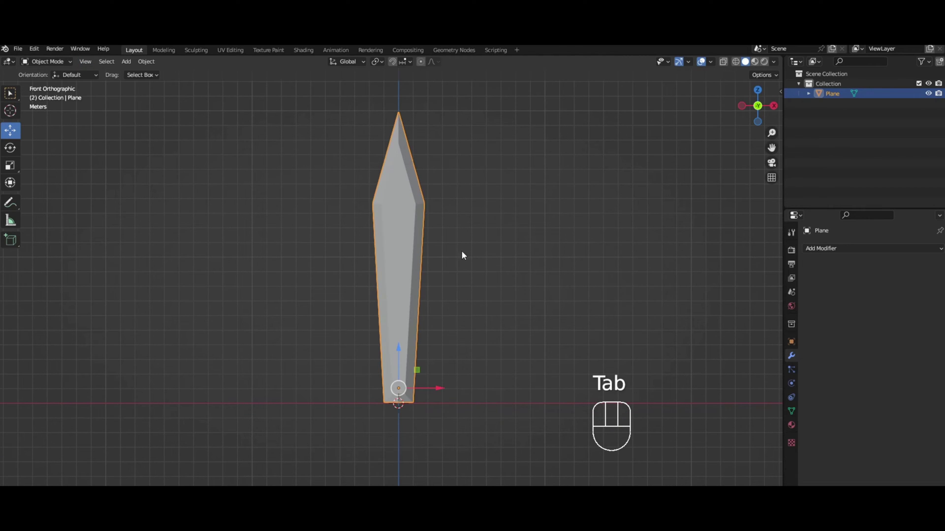
key("Tab")
middle_click_drag(474, 208, 423, 221)
key("Tab")
key("KP_1")
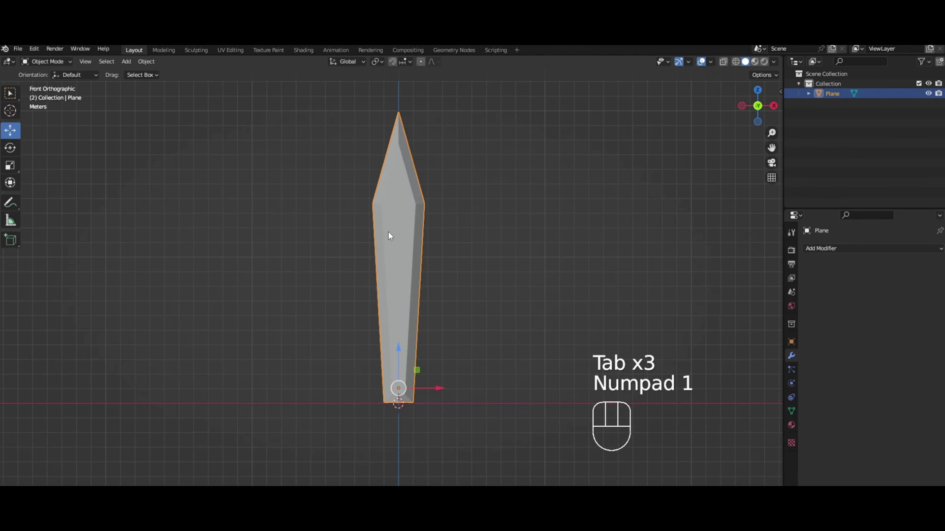
Step: In Edit Mode with X-ray on, flatten all the blade's bottom vertices to one height by scaling them to 0 along Z
key("Tab")
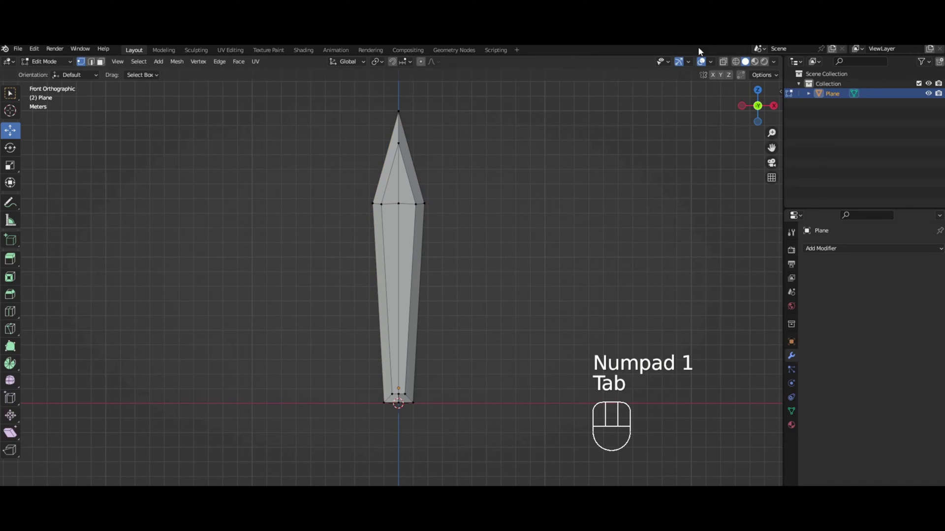
left_click(723, 61)
left_click_drag(302, 350, 447, 447)
middle_click_drag(498, 430, 455, 406)
key("KP_1")
key("s")
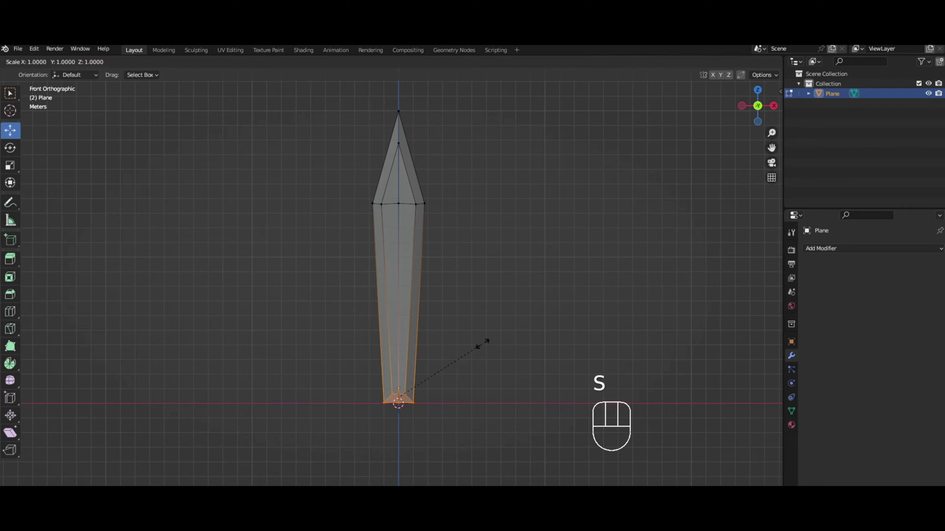
key("z")
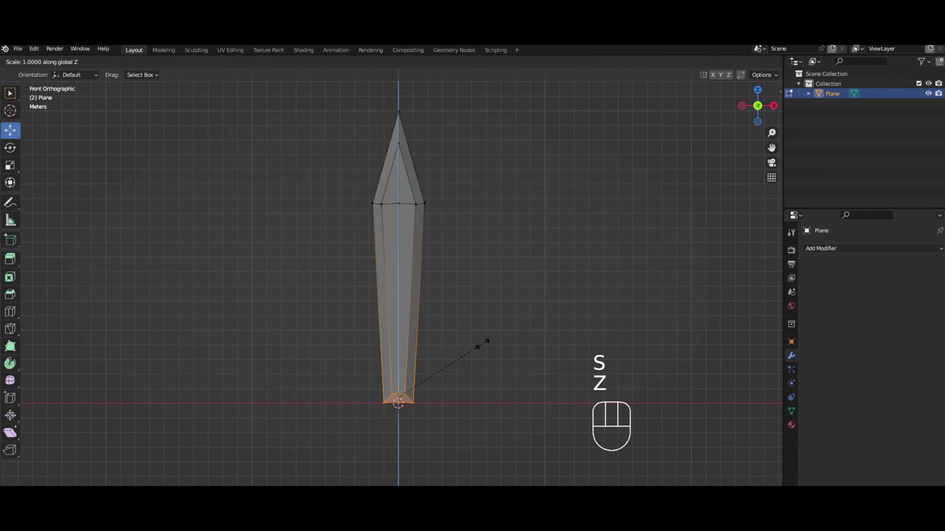
key("KP_0")
key("KP_Enter")
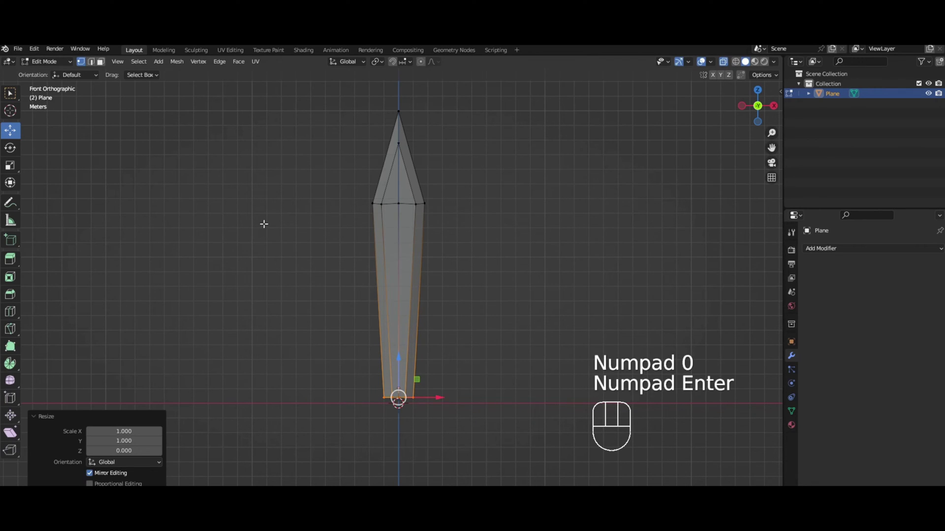
Step: Level the row of shoulder vertices below the blade's tip by scaling them to 0 along Z
scroll(376, 205, "up", 3)
middle_click_drag(386, 205, 352, 218, "shift")
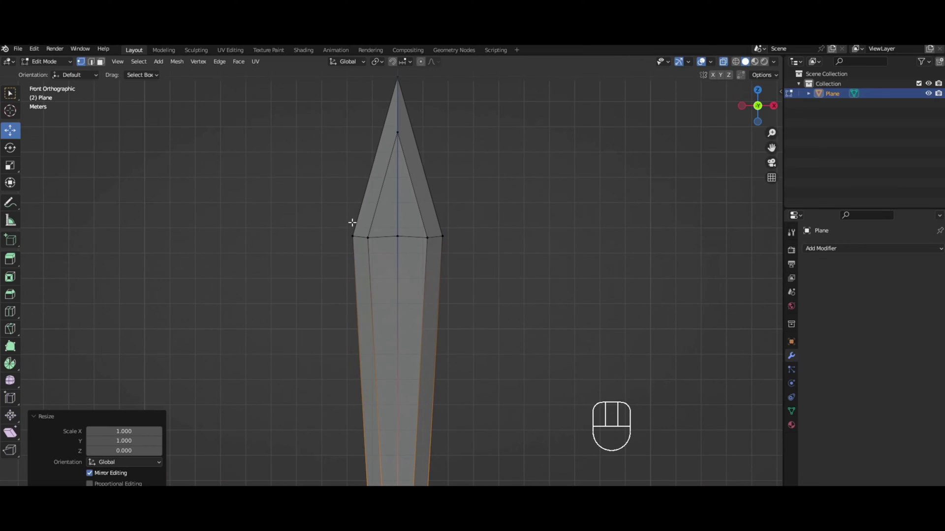
left_click_drag(316, 203, 543, 261)
key("s")
key("z")
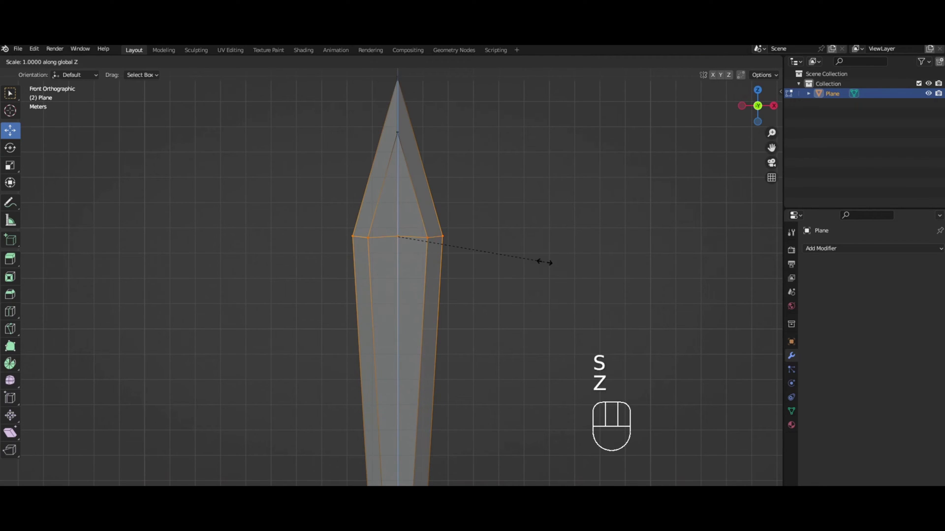
key("KP_0")
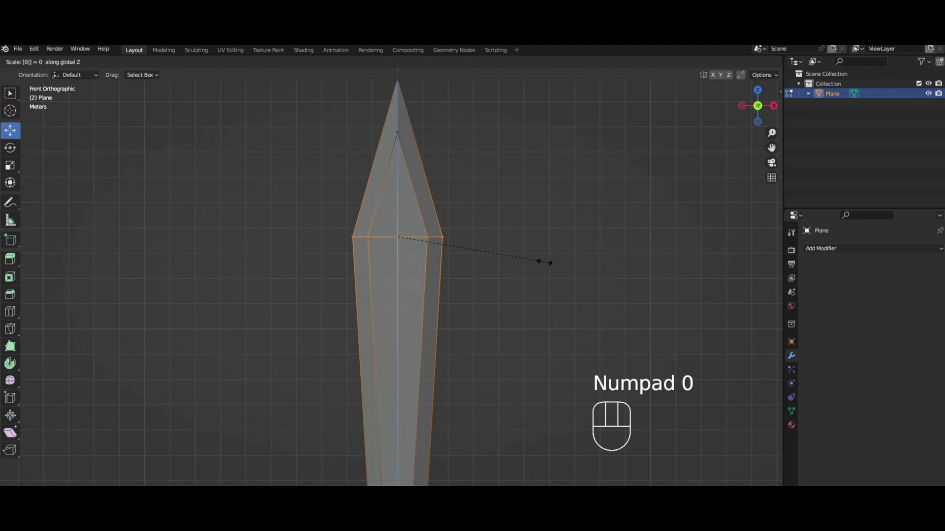
key("KP_Enter")
Step: Turn off X-ray, return to Object Mode and check the blade from an angle before going back to front view
middle_click_drag(565, 235, 462, 251)
key("KP_1")
key("KP_4")
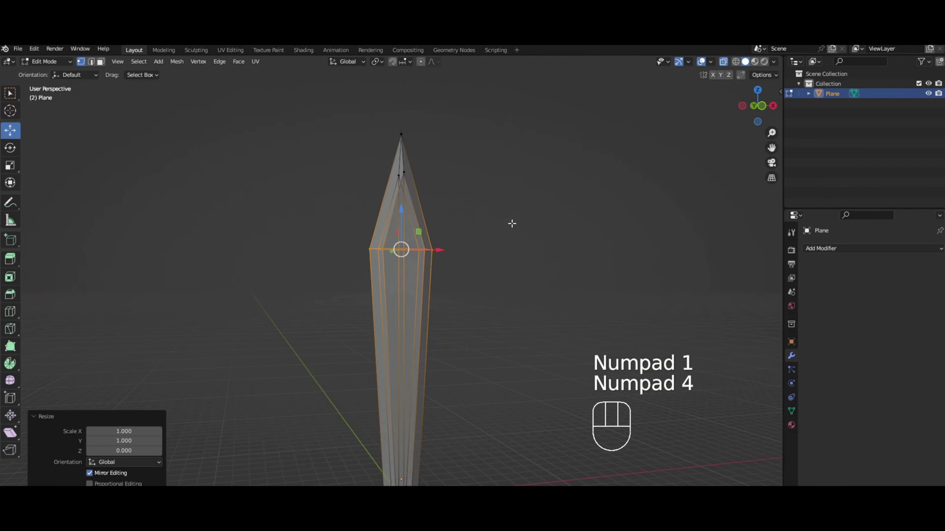
key("KP_1")
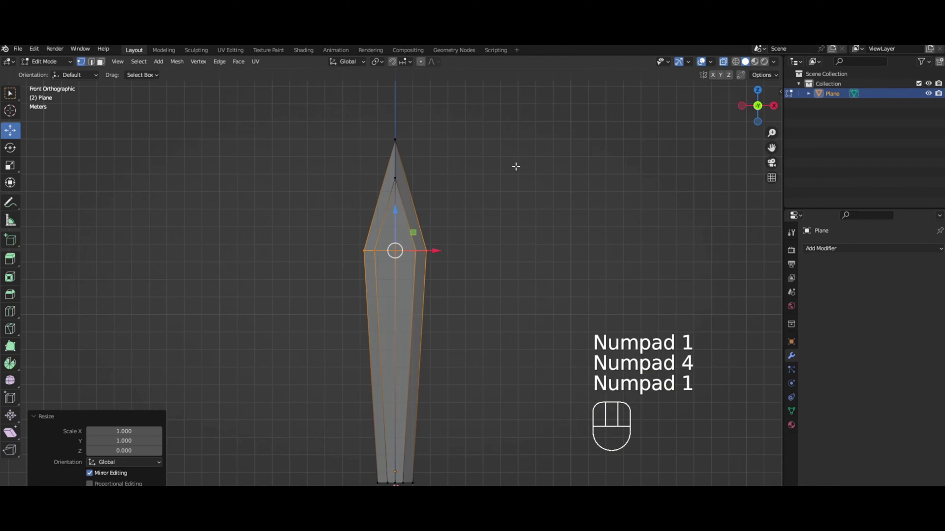
left_click(724, 63)
scroll(531, 236, "down", 3)
key("Tab")
middle_click_drag(418, 291, 445, 302)
key("KP_1")
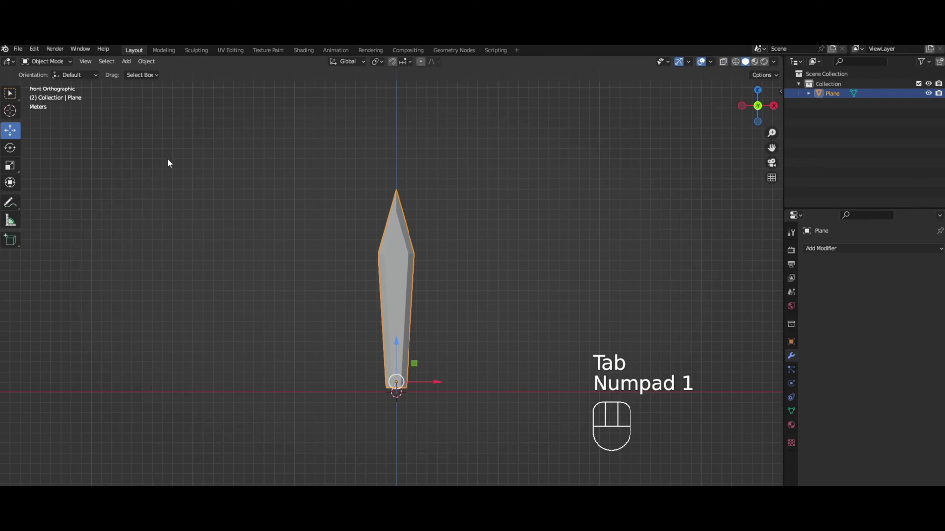
Step: Add a cube at the blade's base and scale it about 1.99 along X to form the crossguard
left_click(126, 61)
mouse_move(148, 73)
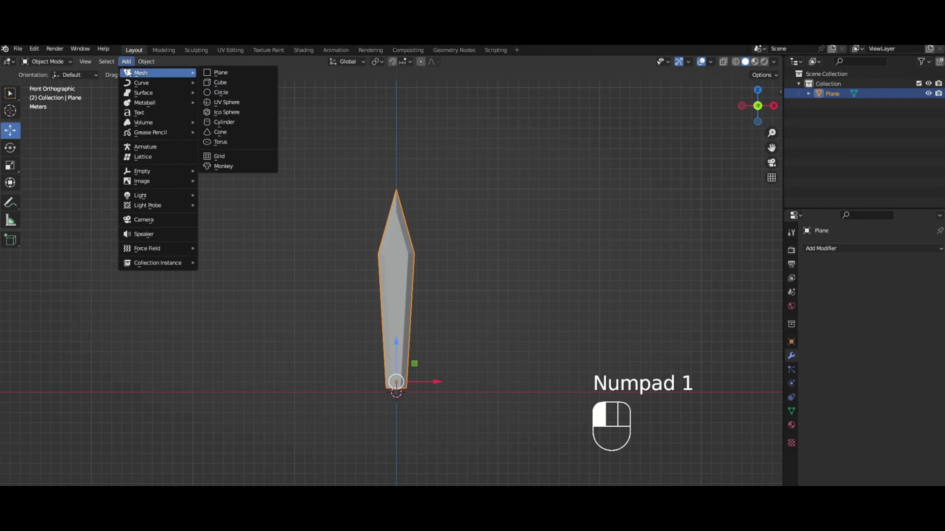
left_click(227, 87)
key("s")
key("x")
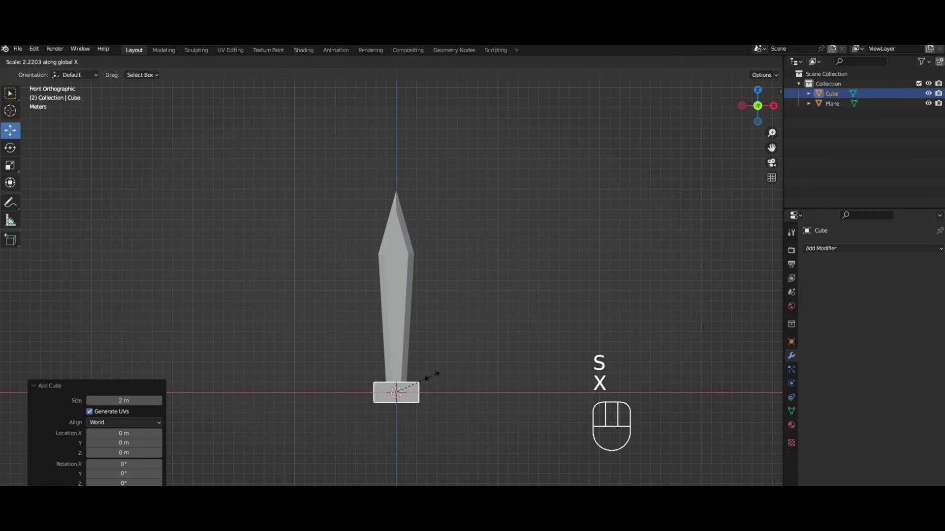
left_click(422, 376)
Step: Add a cylinder, stretch it to about 3 times its height along Z and move it down below the crossguard as the handle
left_click(126, 61)
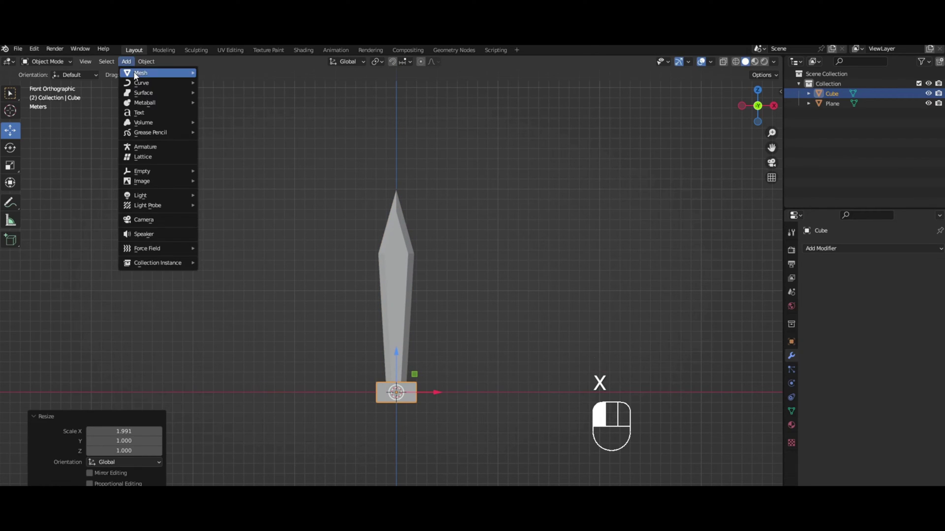
mouse_move(148, 73)
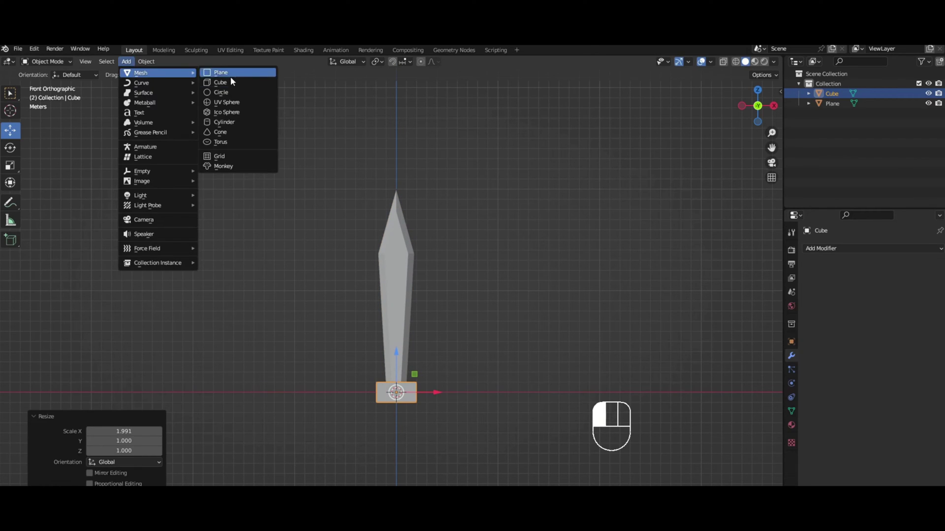
left_click(224, 122)
key("s")
key("z")
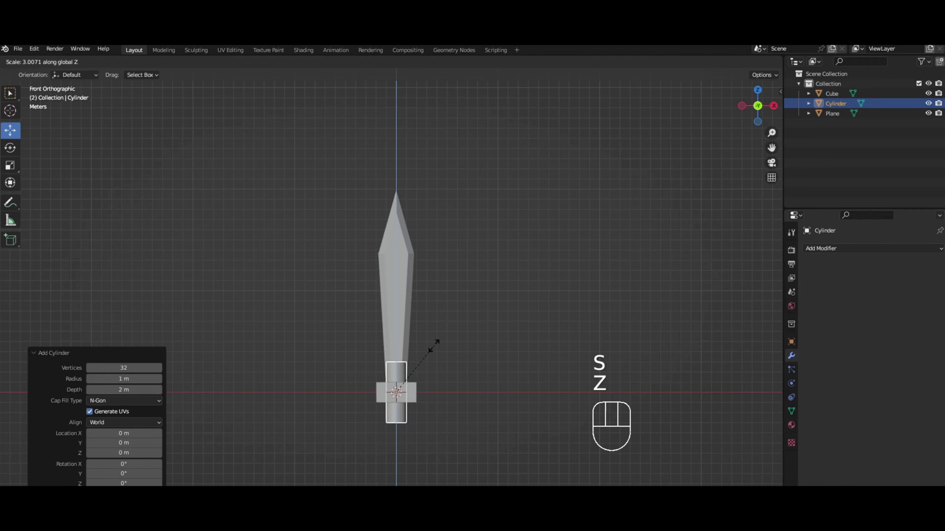
left_click(432, 344)
left_click_drag(396, 365, 399, 387)
middle_click_drag(398, 387, 409, 427)
left_click(408, 427)
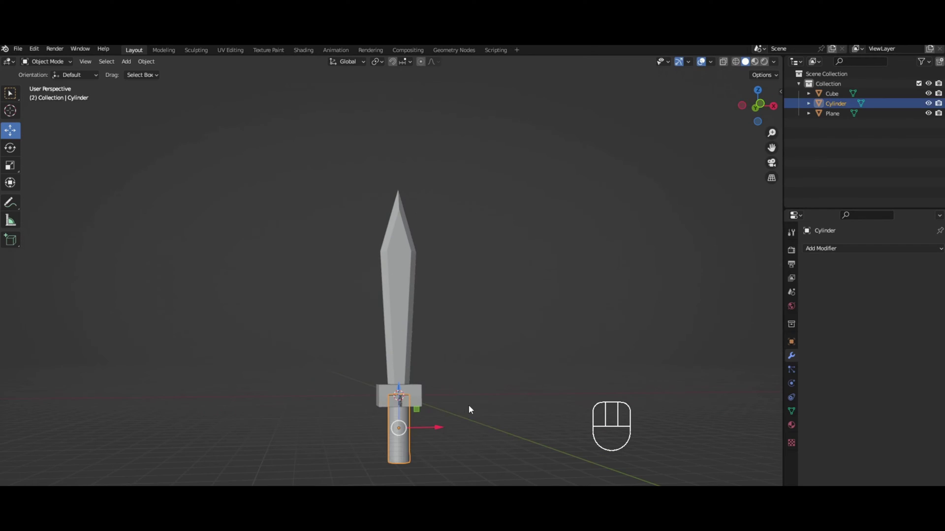
Step: Scale the crossguard cube up slightly, check it from an angle and return to front view
left_click(416, 399)
key("s")
left_click(435, 393)
left_click(452, 384)
middle_click_drag(453, 384, 439, 381)
key("KP_1")
Step: Select the blade, crossguard and handle, move them aside along negative X, and deselect them
left_click_drag(316, 213, 420, 459)
scroll(444, 391, "down", 2)
left_click_drag(439, 362, 285, 362)
left_click(399, 299)
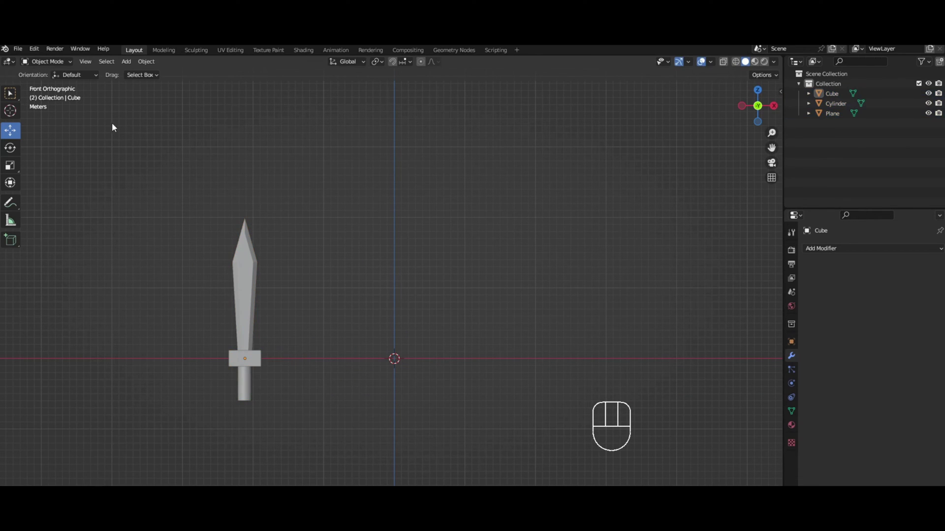
Step: Add a new plane at the origin and rotate it 90° about X so it faces the front view
left_click(125, 62)
mouse_move(126, 73)
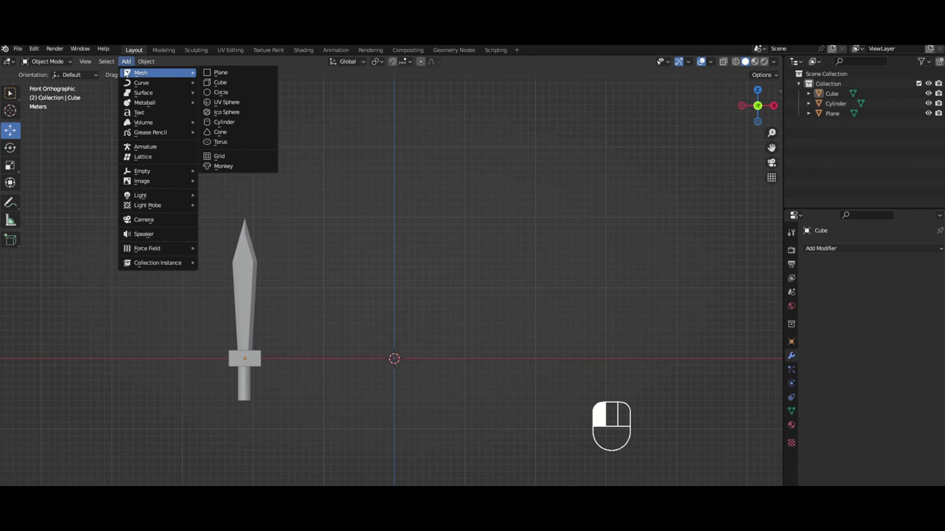
left_click(213, 73)
key("r")
key("x")
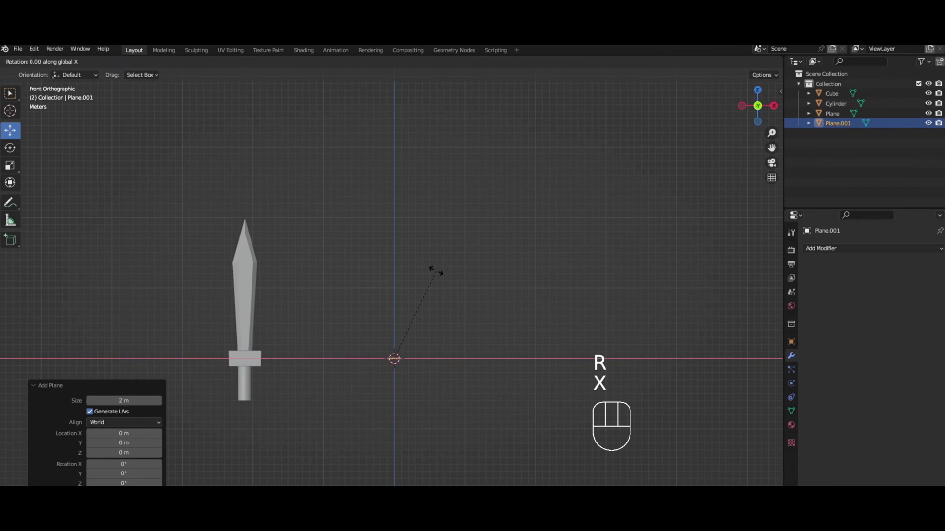
key("KP_9")
key("KP_0")
key("KP_Enter")
Step: Raise the new plane about 11.95 m along Z and scale it up by about 2.46
left_click_drag(392, 317, 386, 231)
key("s")
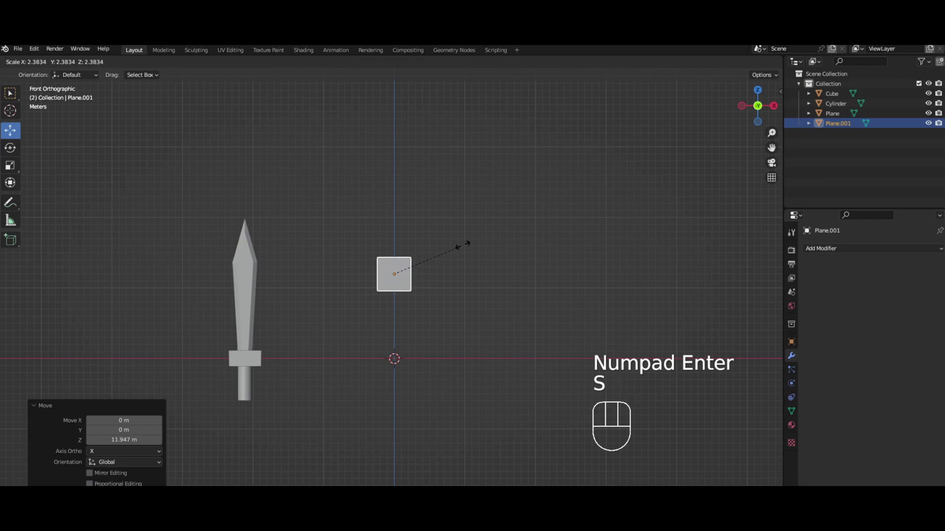
left_click(465, 245)
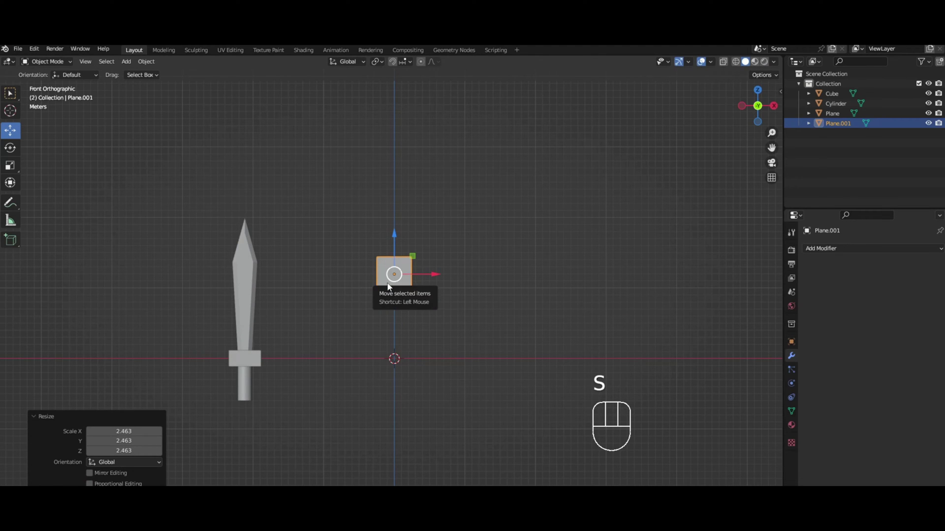
Step: Add three evenly spaced horizontal loop cuts to the upright plane in edit mode, without sliding them
key("Tab")
scroll(388, 283, "up", 5)
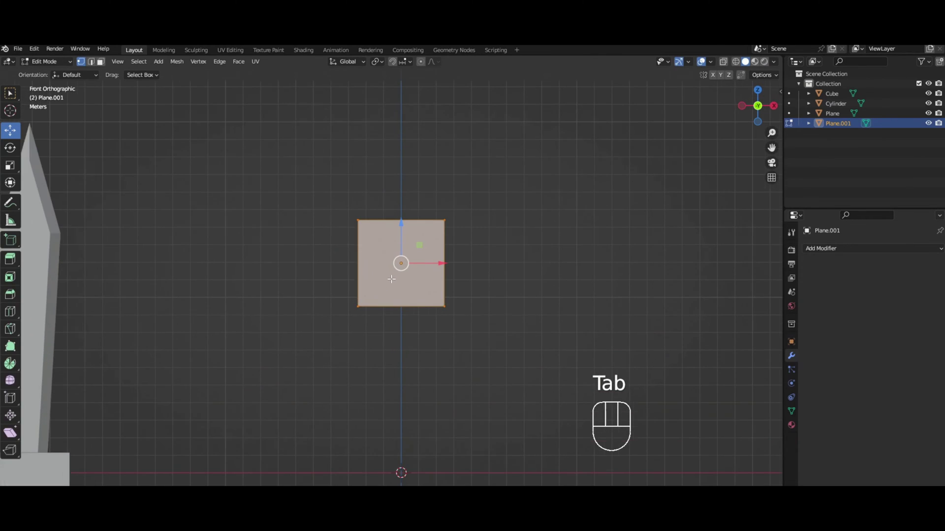
key("ctrl+r")
scroll(441, 259, "up", 2)
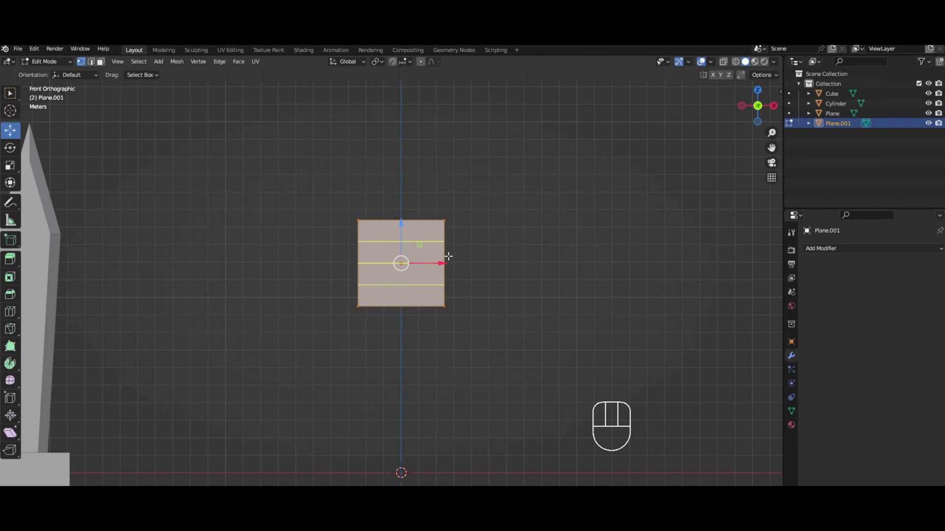
left_click(449, 257)
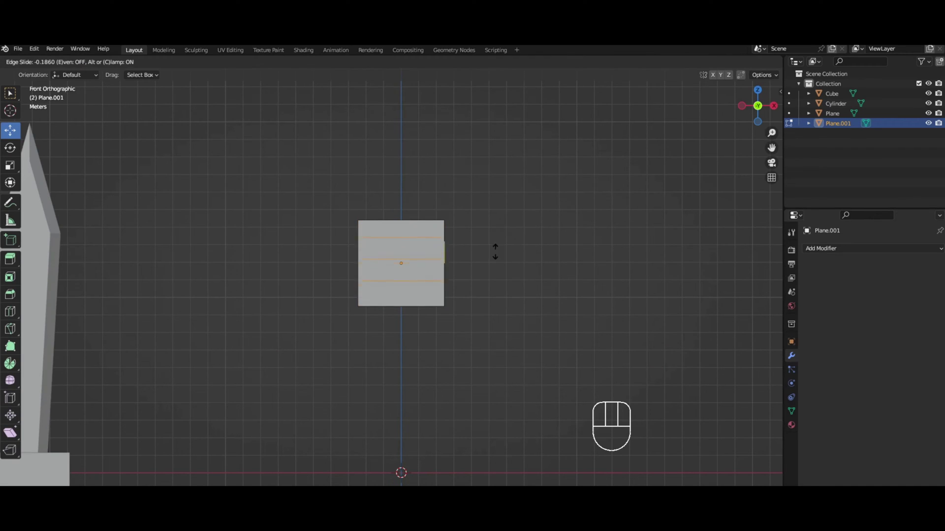
right_click(460, 254)
scroll(438, 251, "down", 3)
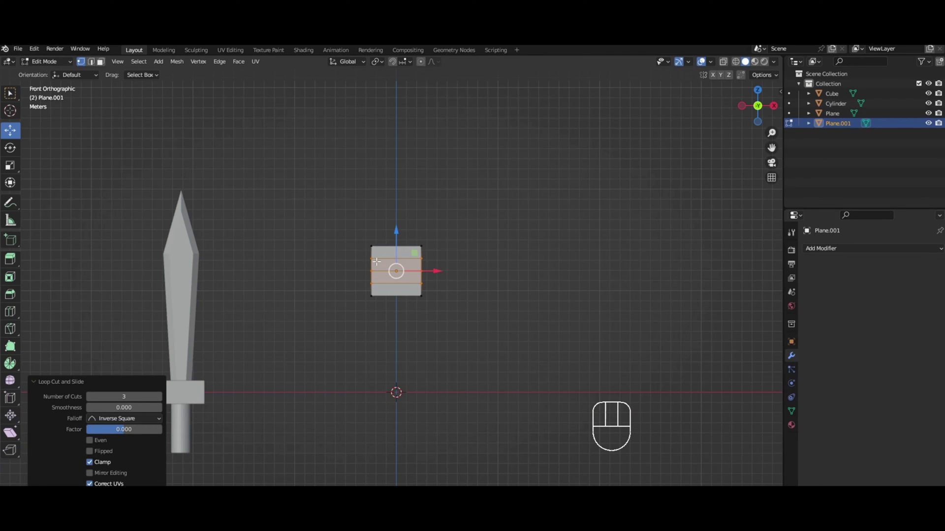
Step: Select all vertices along the plane's left edge and scale them up so that side flares taller
left_click_drag(335, 218, 388, 336)
key("s")
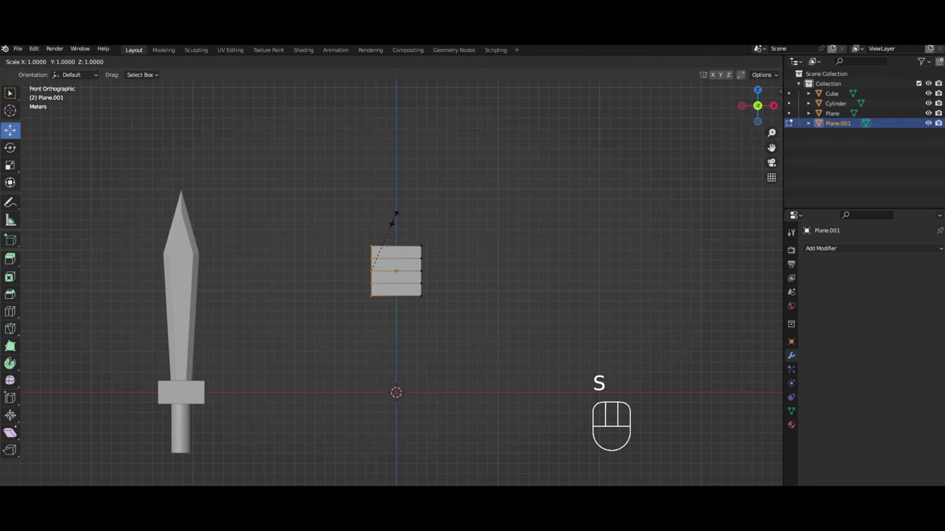
left_click(416, 193)
Step: Move the left edge's middle vertex about -3.42 m along X with smooth proportional editing at a size of about 6.12
key("alt+a")
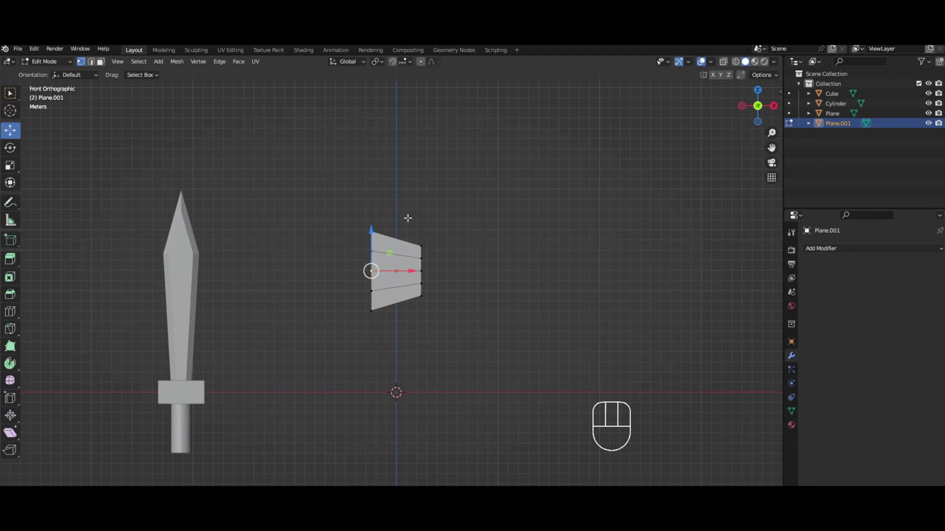
left_click(422, 62)
key("g")
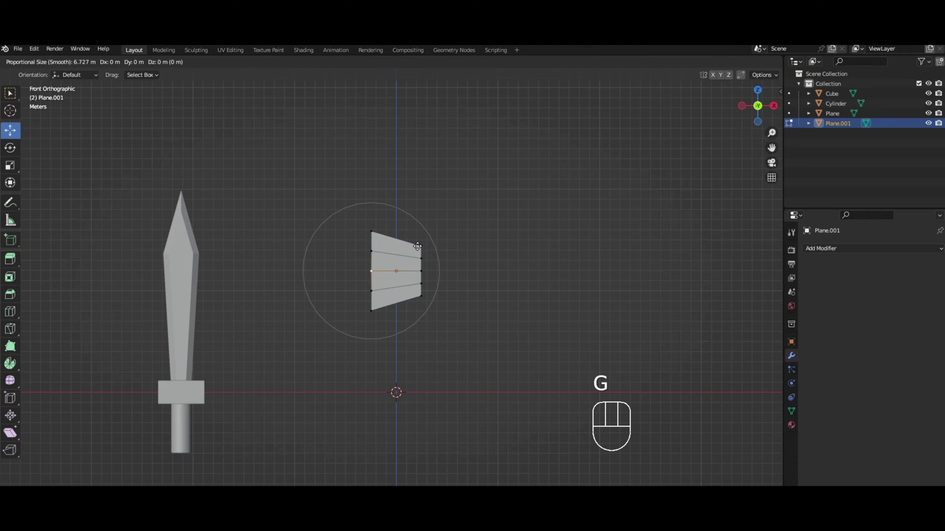
key("x")
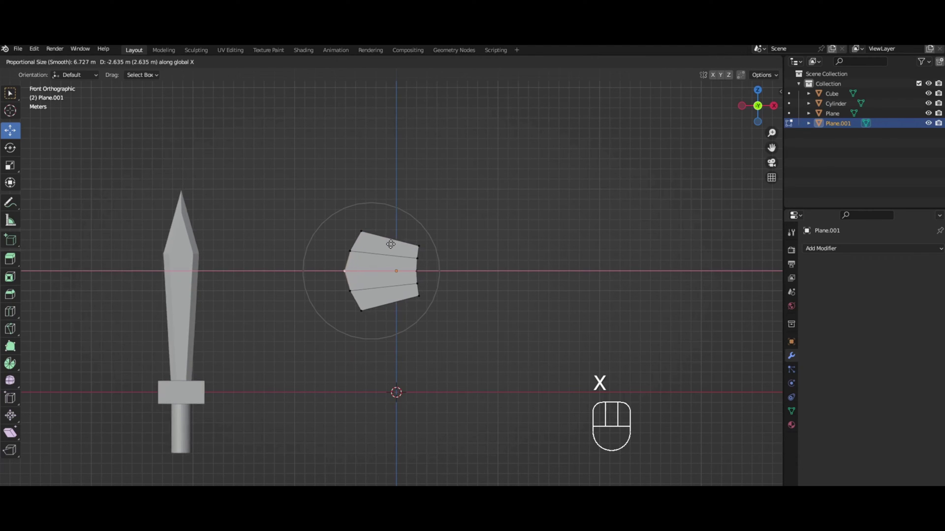
scroll(386, 245, "up", 1)
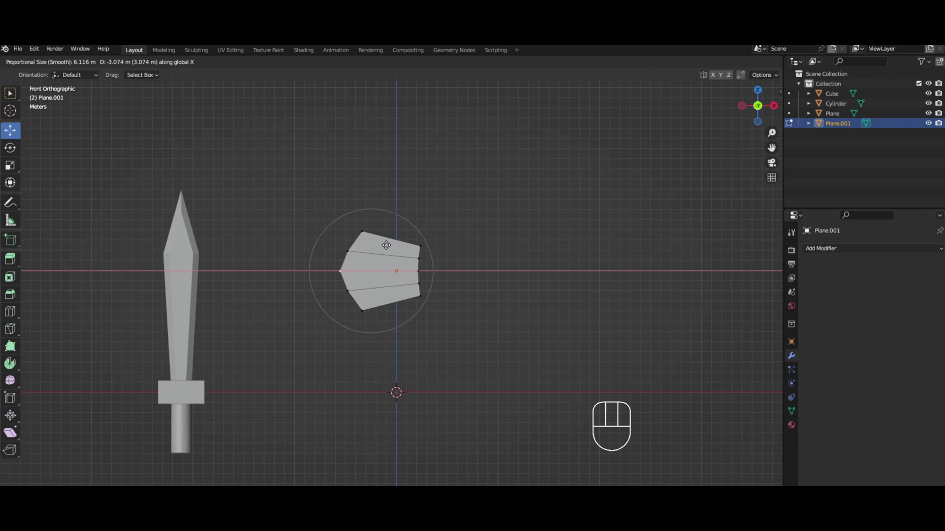
left_click(383, 245)
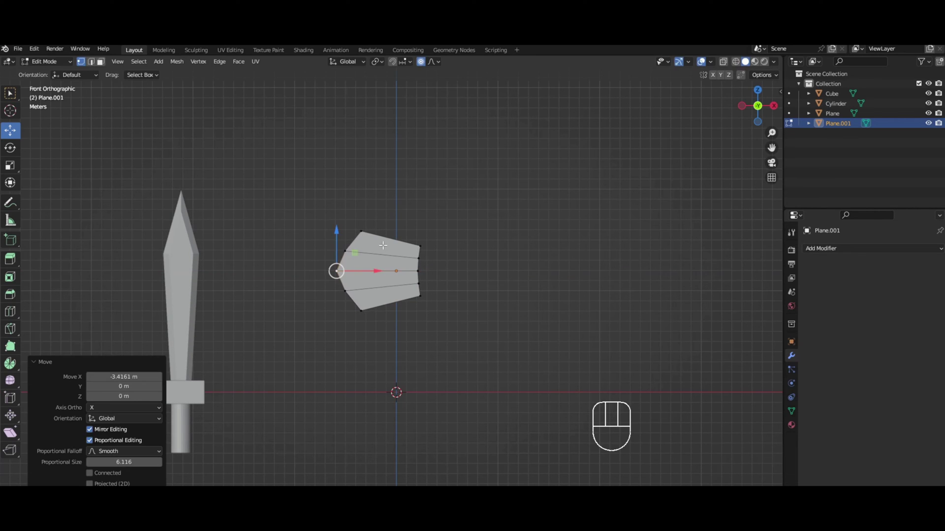
scroll(387, 268, "up", 4)
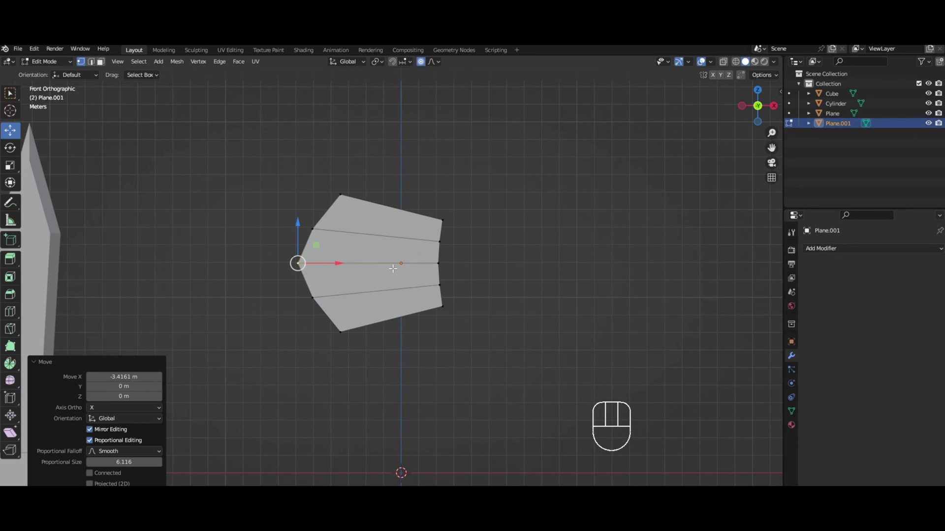
Step: Add three loop cuts running from the upper to the lower edge of the flared shape, without sliding them
key("Tab")
key("Tab")
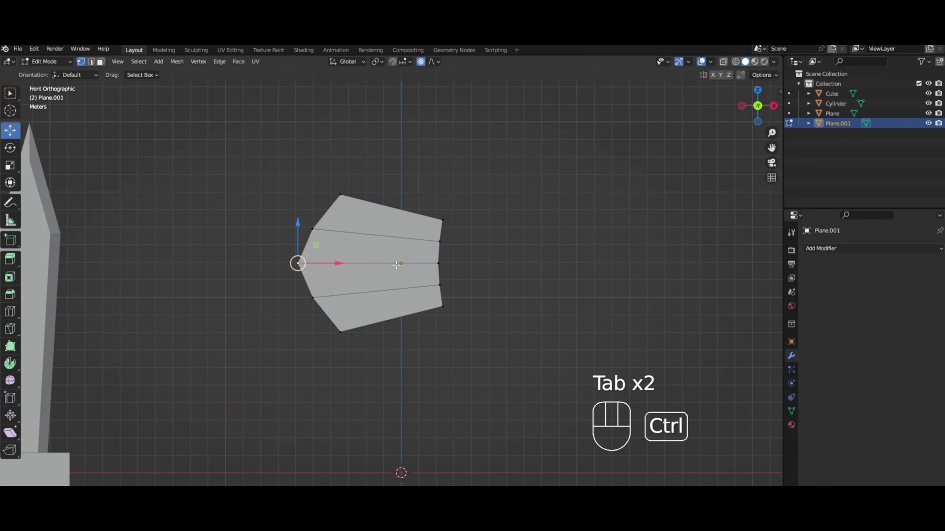
key("ctrl+r")
scroll(388, 230, "up", 1)
scroll(387, 231, "up", 1)
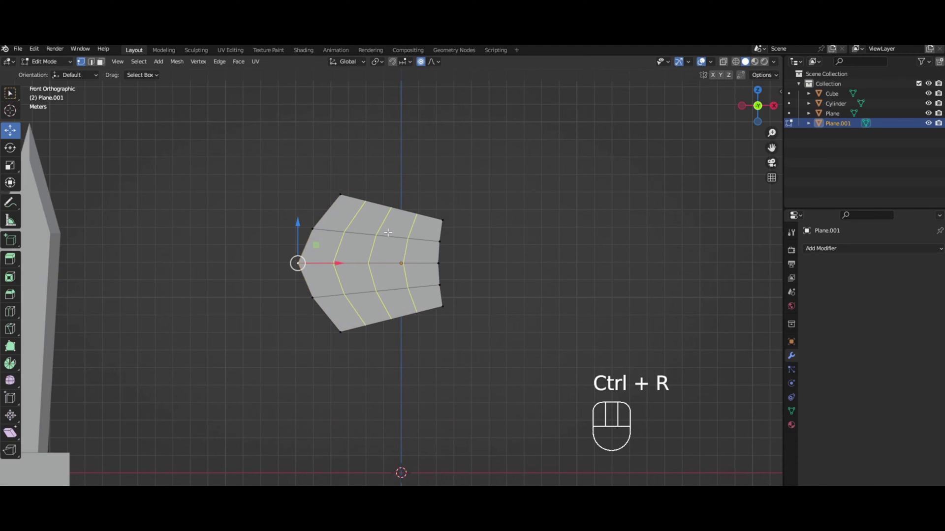
left_click(396, 233)
right_click(400, 235)
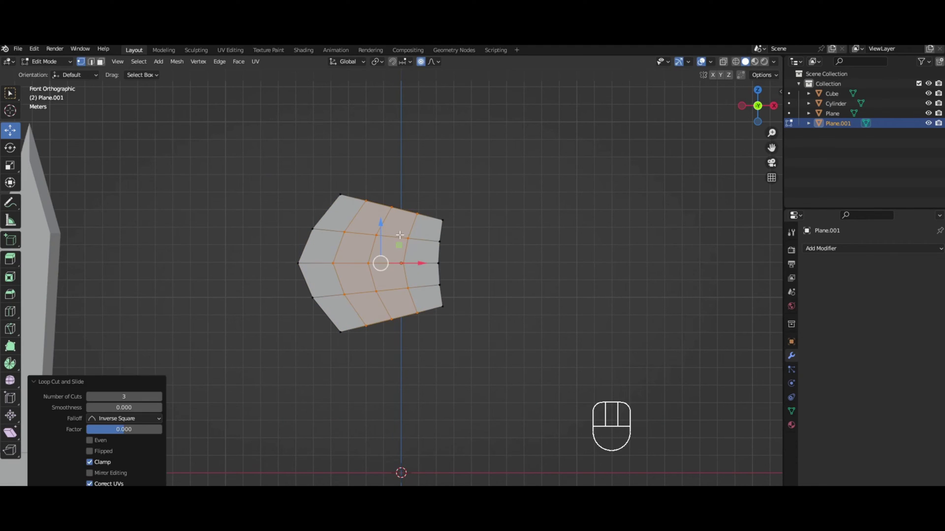
Step: Turn off proportional editing and scale the new edge loop nearest the pointed side to about 0.93
left_click(365, 217, "alt")
key("s")
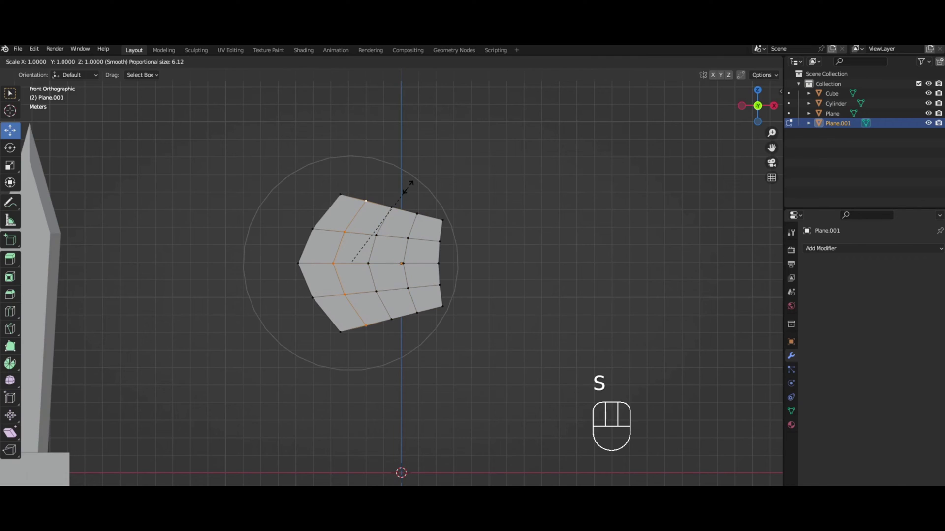
right_click(407, 187)
left_click(421, 62)
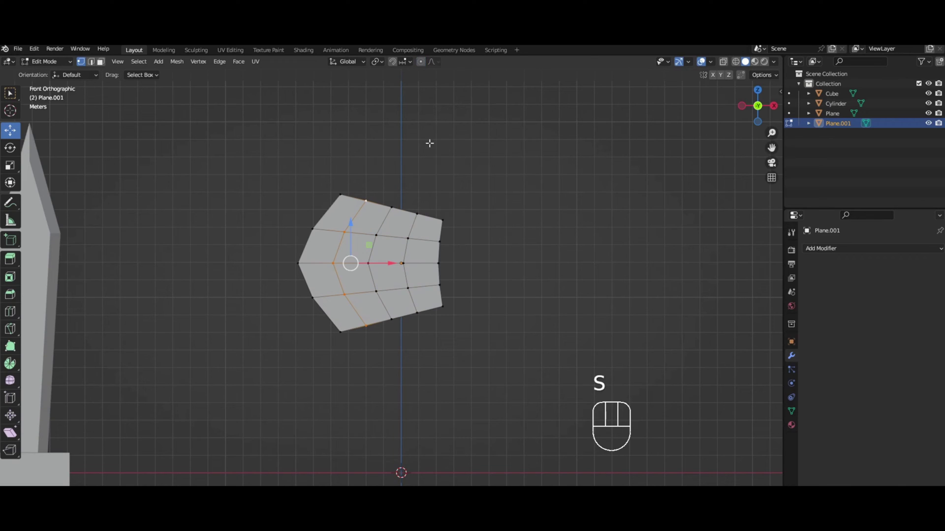
key("s")
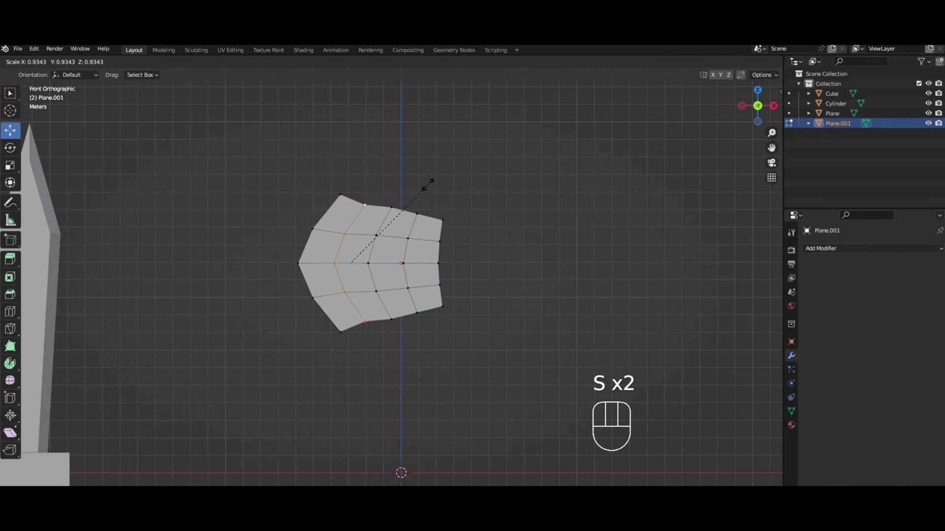
left_click(428, 184)
Step: Scale down the middle loop, the next loop and the right edge, the last by 0.836, to curve the outline inward
left_click(378, 215, "alt")
key("s")
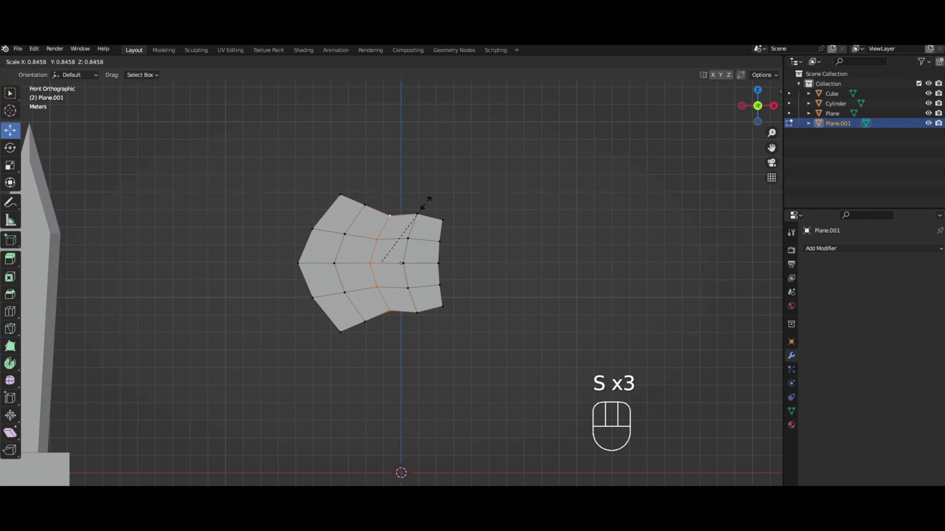
left_click(416, 219)
left_click(417, 220, "alt")
key("s")
left_click(441, 231)
left_click(441, 231, "alt")
key("s")
left_click(479, 219)
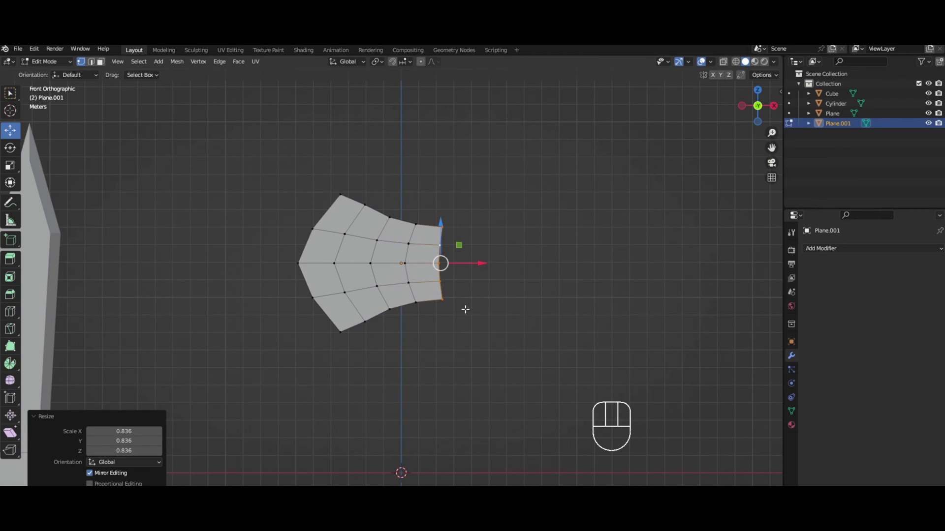
Step: Flatten the right edge into a straight vertical line by scaling it to 0 along X
key("s")
key("x")
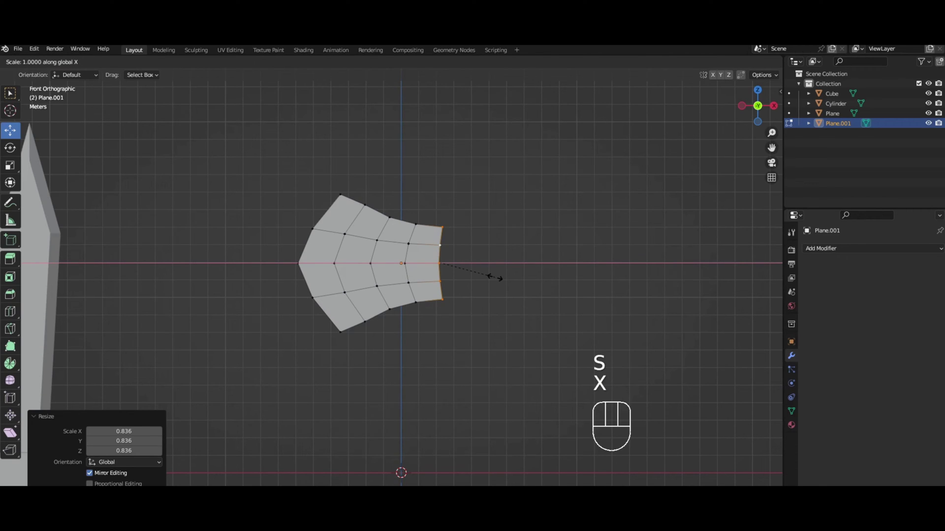
key("KP_0")
key("KP_Enter")
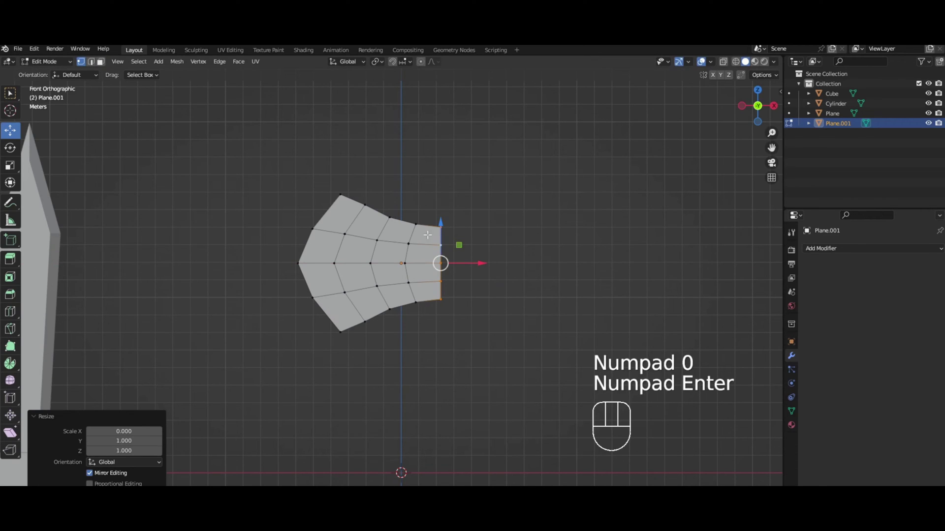
Step: Examine the interior vertices of the shape one after another
scroll(457, 232, "down", 2)
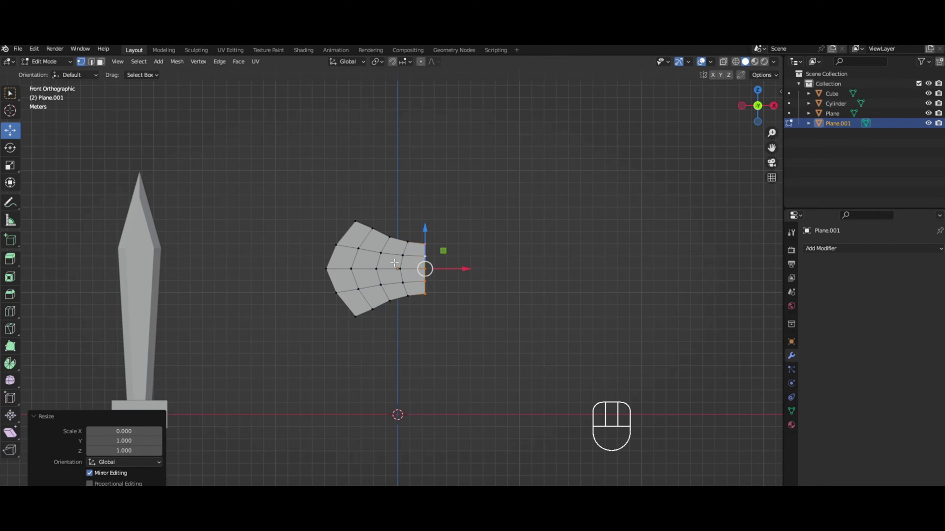
scroll(375, 260, "up", 2)
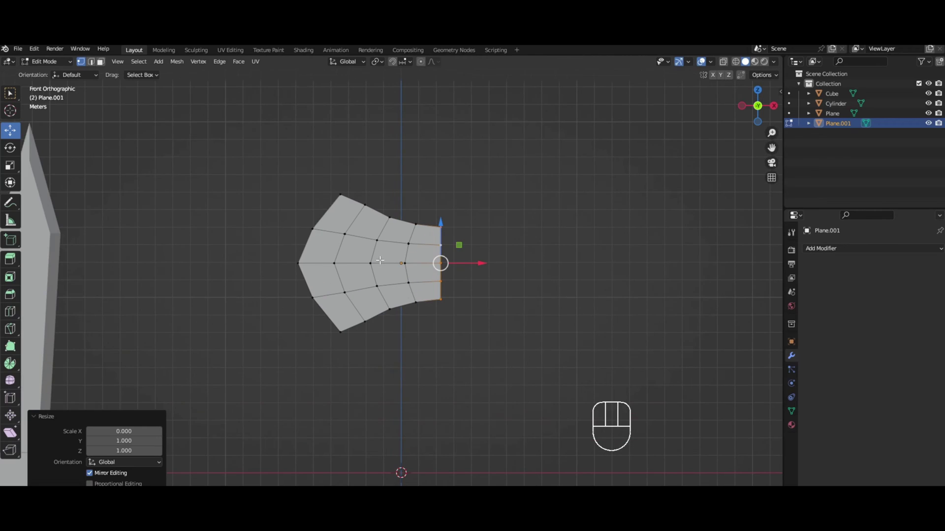
left_click(346, 235)
left_click(335, 263)
left_click(374, 275)
left_click(388, 246, "alt")
left_click(408, 243)
left_click(408, 282)
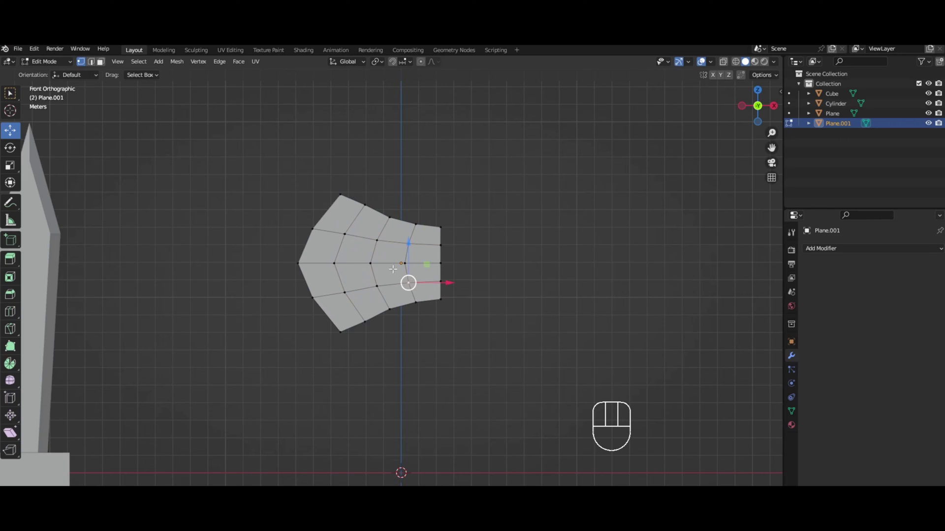
Step: Select the nine interior vertices, try dissolving them, and undo the dissolve
left_click_drag(327, 226, 364, 298)
left_click_drag(356, 230, 417, 285, "shift")
key("x")
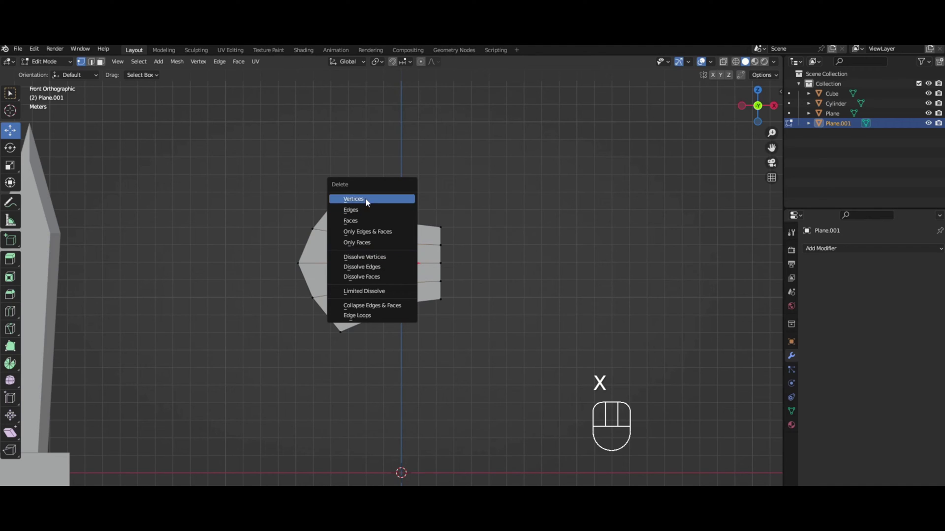
left_click(376, 258)
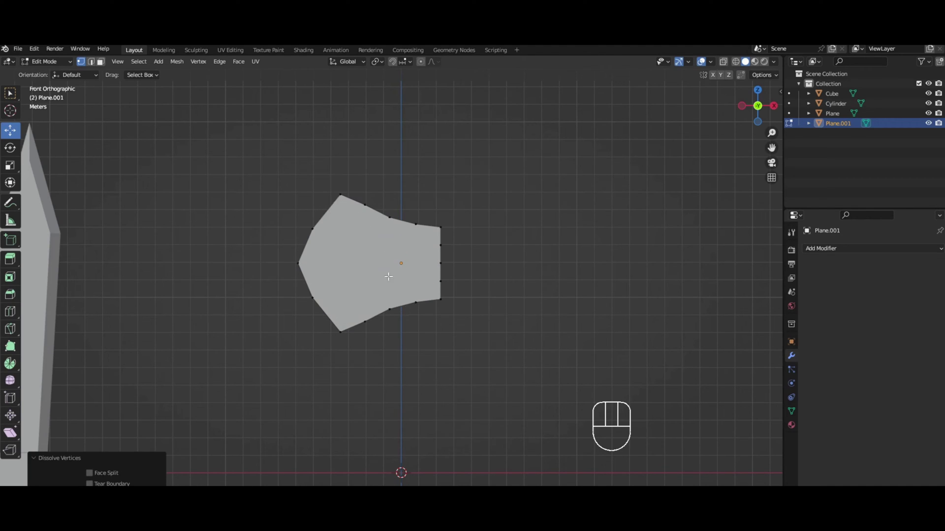
key("ctrl+z")
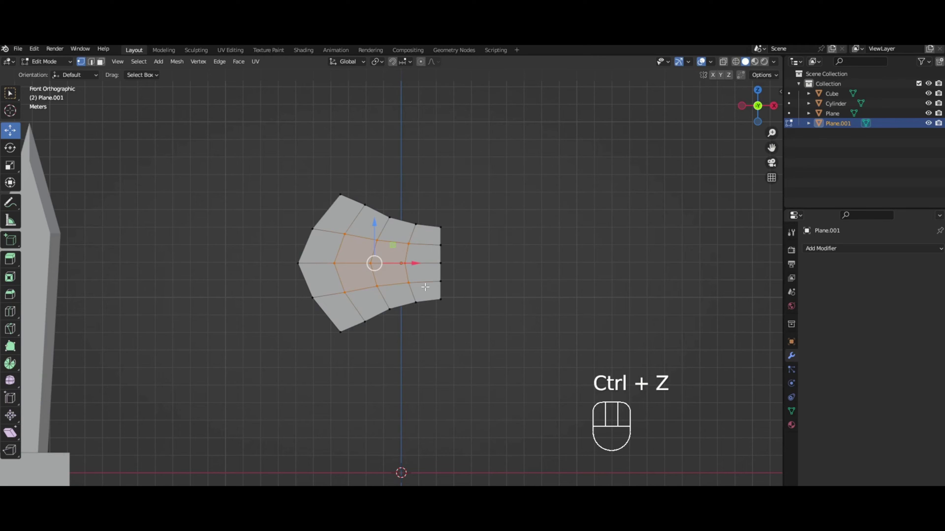
Step: Try deleting the selected interior vertices, check the mesh from an angle, undo the deletion and return to front view
key("x")
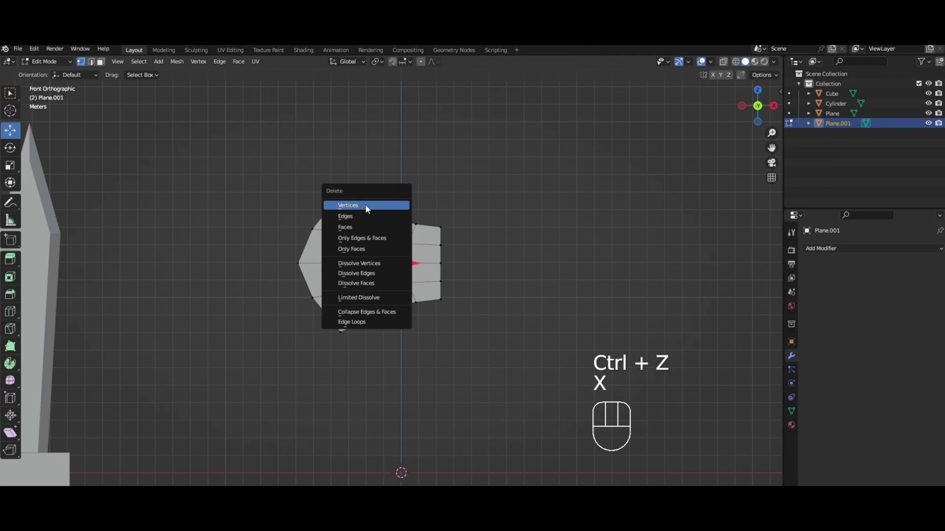
left_click(365, 204)
middle_click_drag(477, 255, 430, 261)
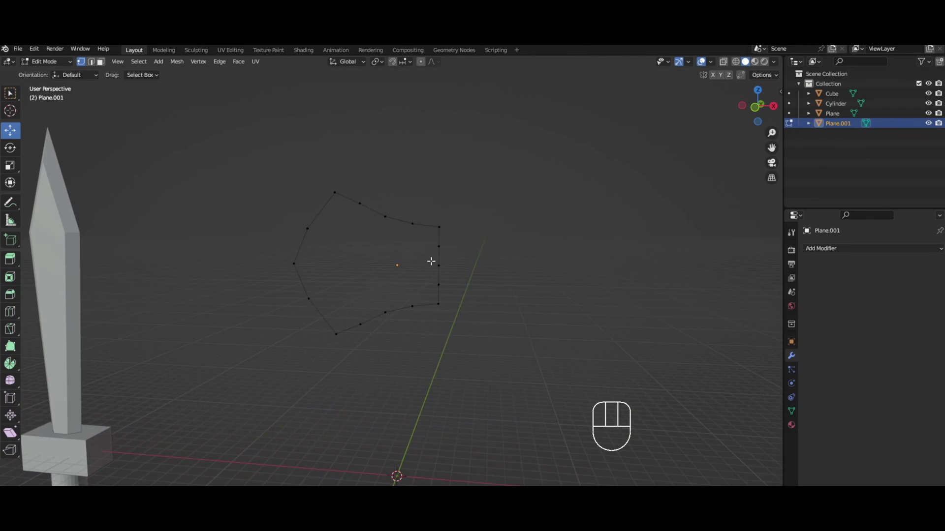
key("ctrl+z")
key("KP_1")
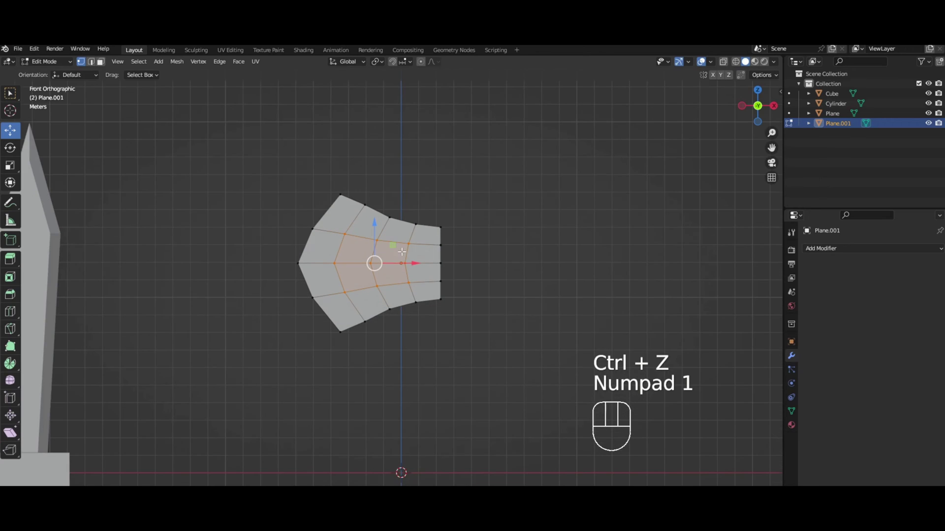
Step: Dissolve the selected interior vertices into a single face and return to object mode
key("x")
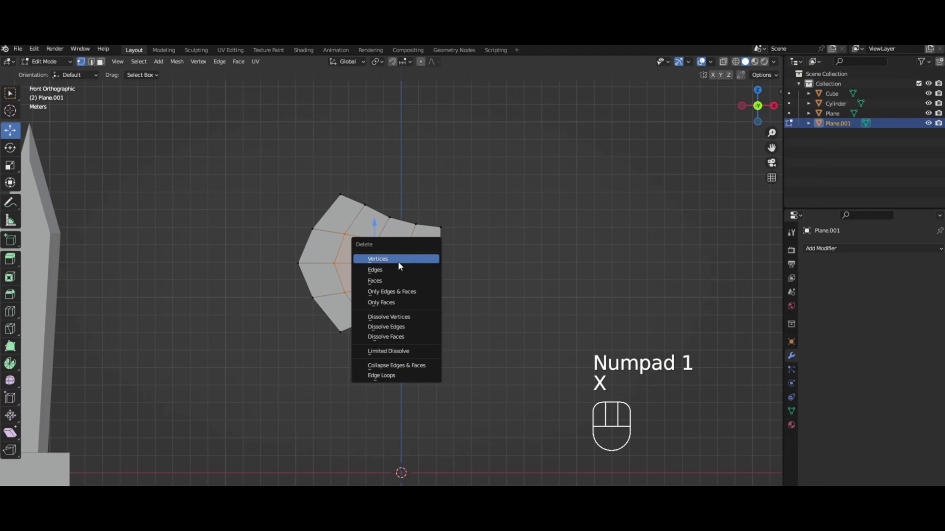
left_click(404, 315)
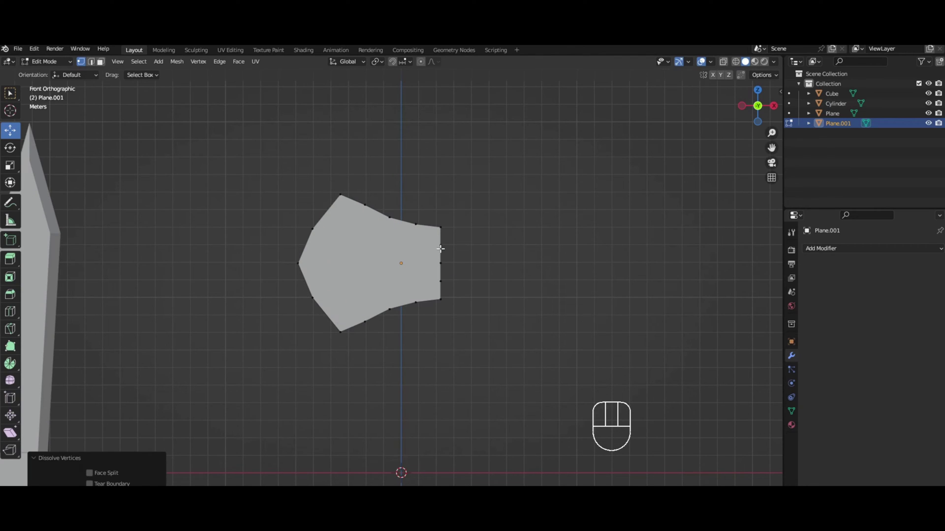
scroll(434, 245, "down", 3)
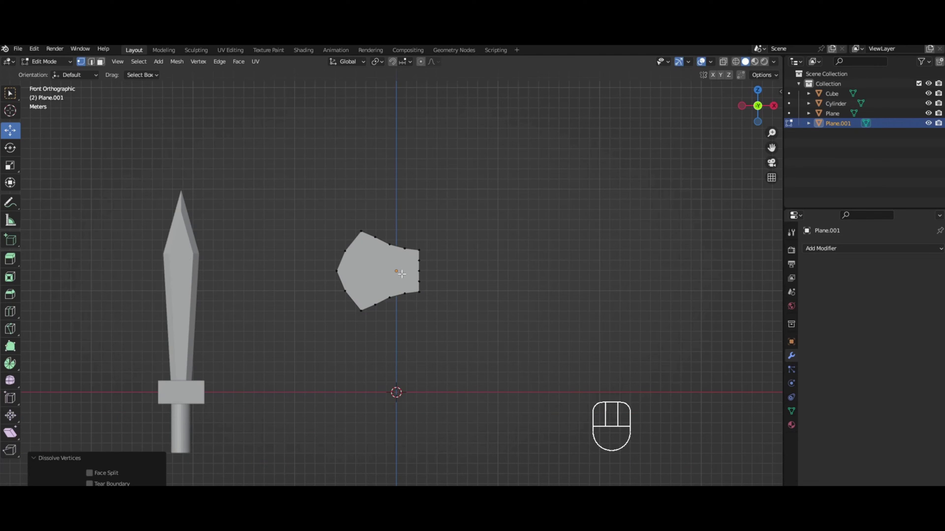
key("Tab")
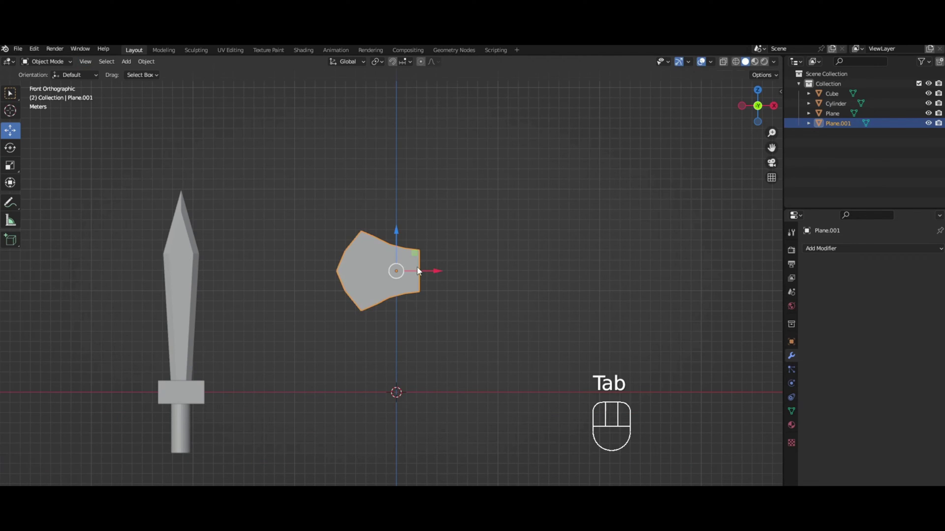
Step: Inset the whole axe-head face inward by about 0.32 m
scroll(421, 265, "up", 2)
key("Tab")
key("a")
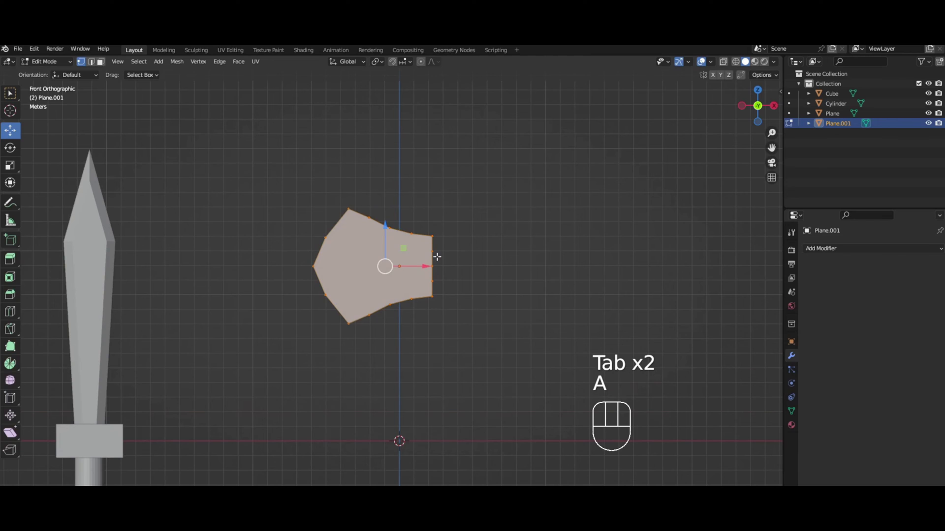
key("i")
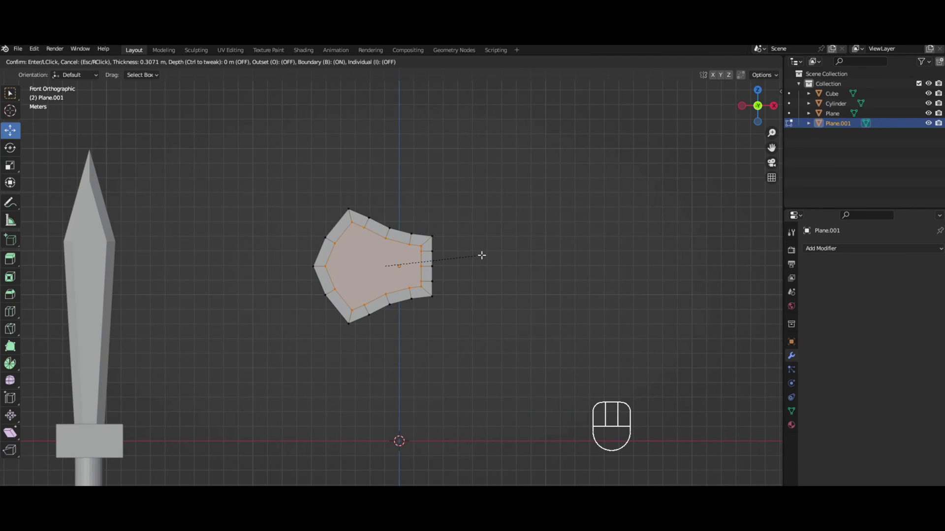
left_click(481, 256)
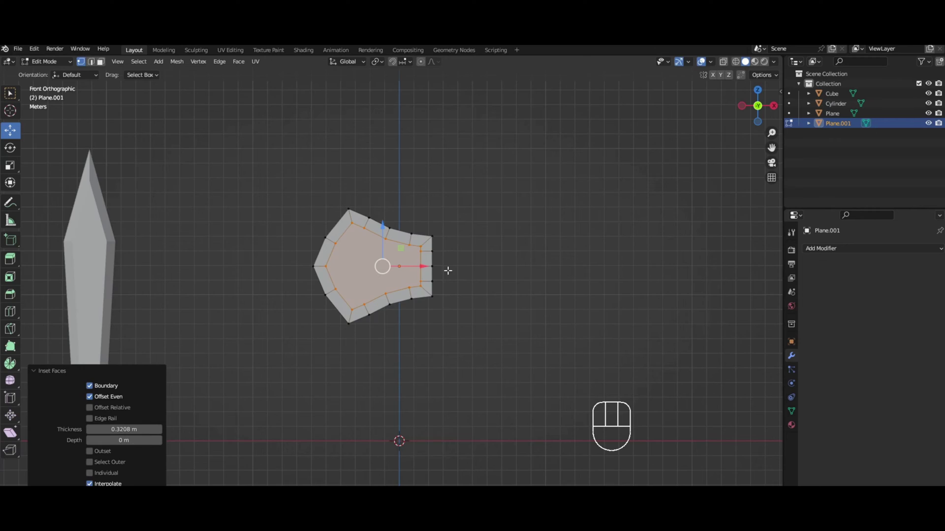
scroll(444, 272, "up", 2)
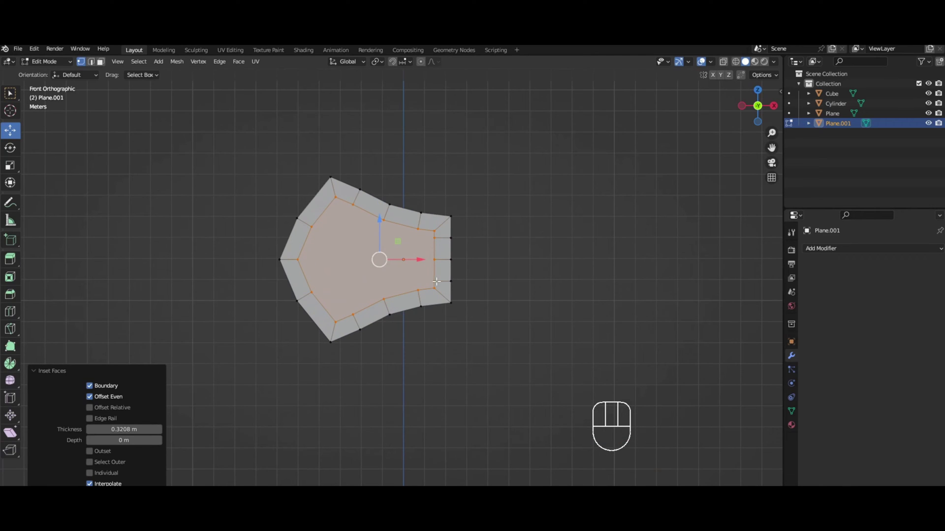
key("Tab")
key("Tab")
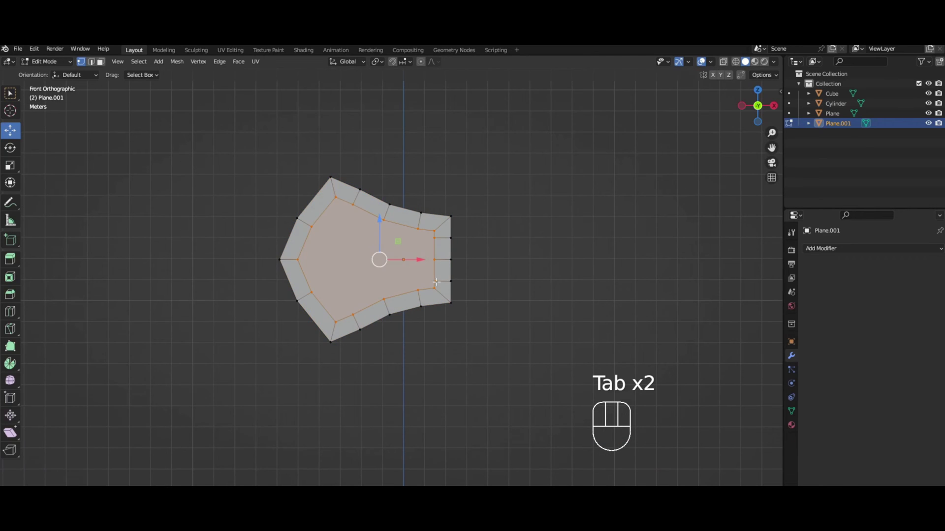
Step: Thicken the axe head with a Solidify modifier, adjusting its offset and setting the thickness to 1 m, and apply it
key("Tab")
left_click(834, 249)
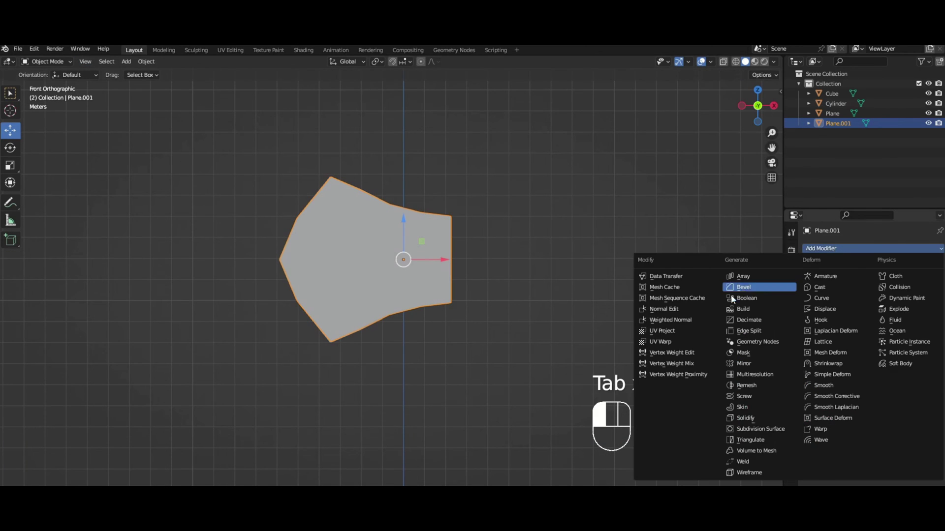
left_click(753, 419)
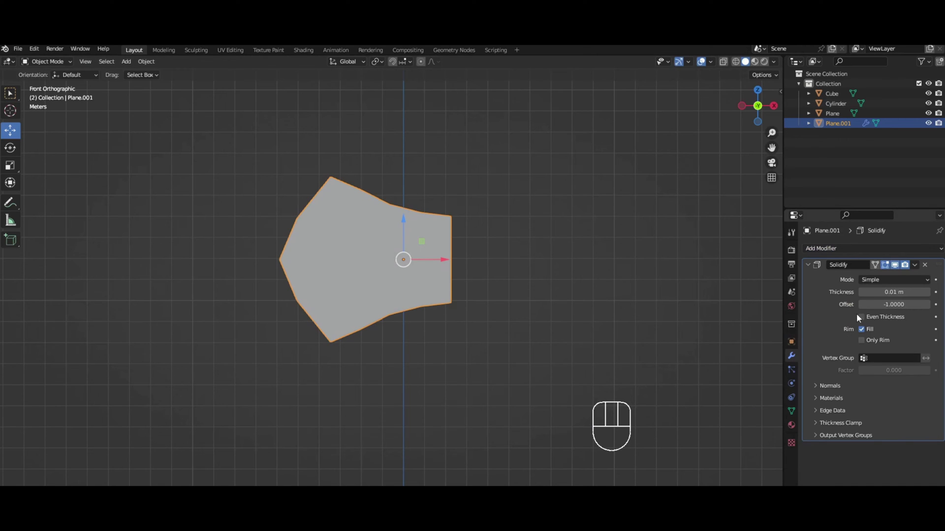
left_click(891, 305)
key("Return")
left_click(893, 291)
type("1")
key("Return")
left_click(914, 264)
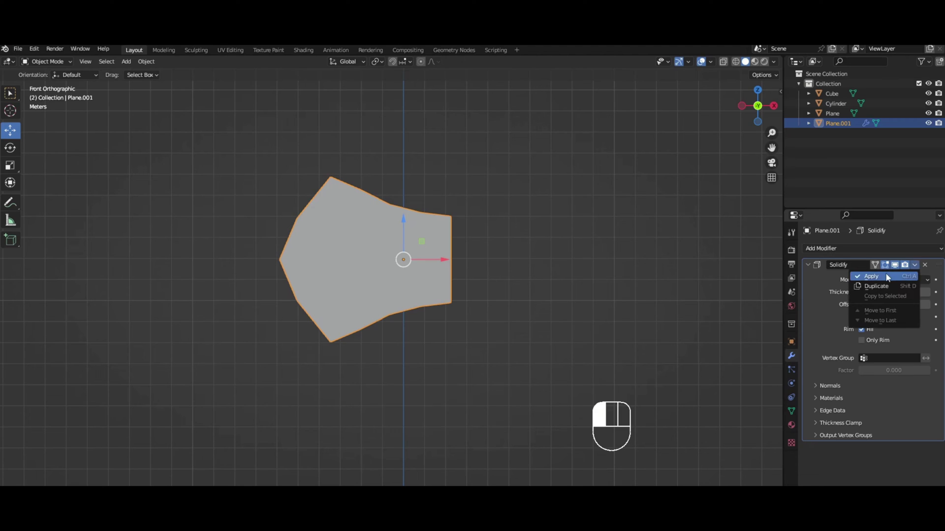
left_click(854, 277)
Step: Merge the two vertices at the middle tip of the blade's cutting edge at their center
middle_click_drag(452, 277, 416, 313)
key("Tab")
left_click(345, 261)
middle_click_drag(345, 262, 367, 265)
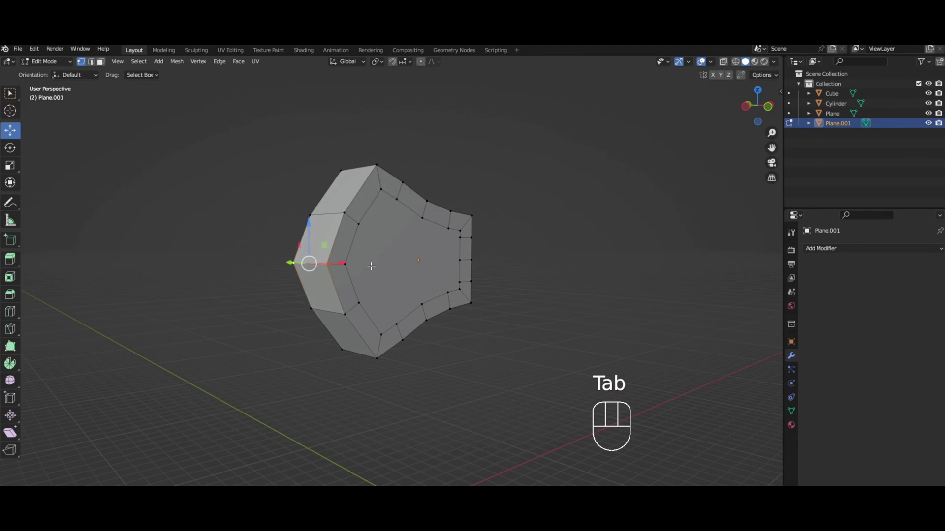
key("m")
left_click(343, 265)
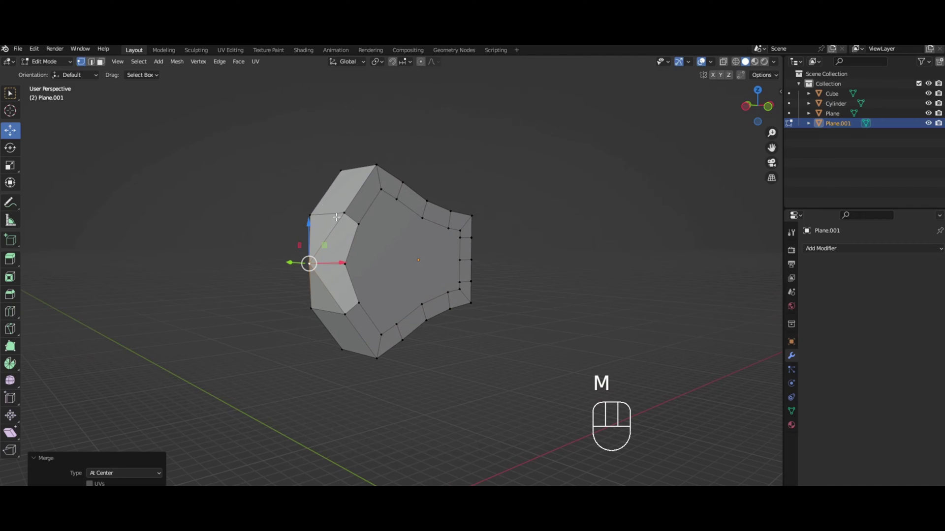
Step: In edge selection, merge the four remaining cross edges along the curved cutting side, each at its center
left_click(91, 62)
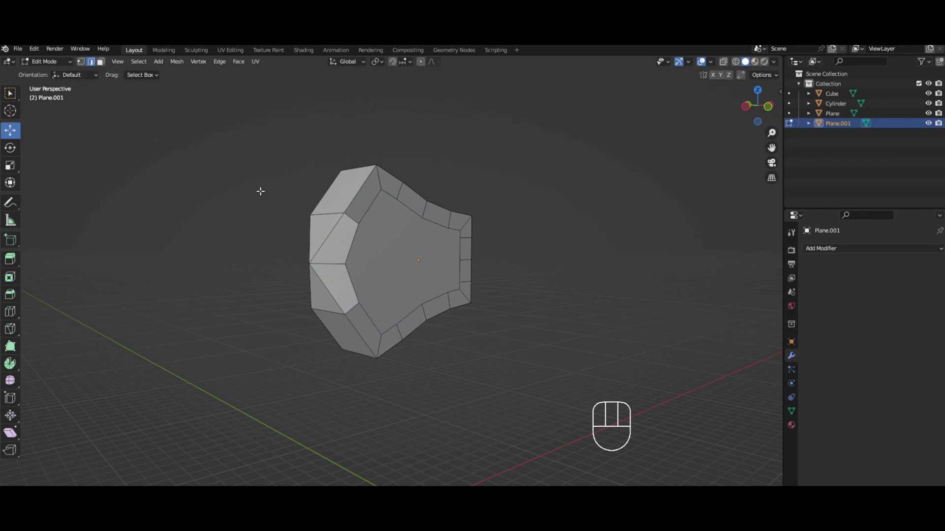
left_click(322, 212)
key("m")
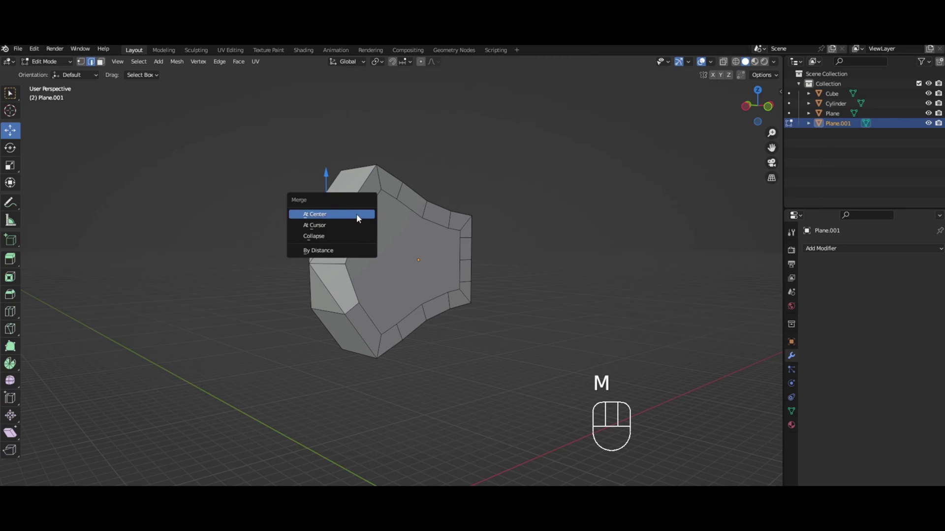
left_click(357, 213)
left_click(364, 168)
key("m")
left_click(361, 163)
left_click(327, 311)
key("m")
left_click(321, 310)
left_click(356, 353)
key("m")
left_click(347, 351)
Step: Merge the four cross edges along the axe head's underside, each at its center
middle_click_drag(347, 355, 353, 299)
left_click(352, 299)
key("m")
left_click(353, 301)
left_click(387, 287)
key("m")
left_click(388, 285)
left_click(421, 273)
key("m")
left_click(415, 270)
left_click(442, 263)
key("m")
left_click(437, 266)
Step: Merge the cross edges along the axe head's upper side at their centers and return to object mode in front view
middle_click_drag(437, 266, 383, 234)
left_click(347, 200)
key("m")
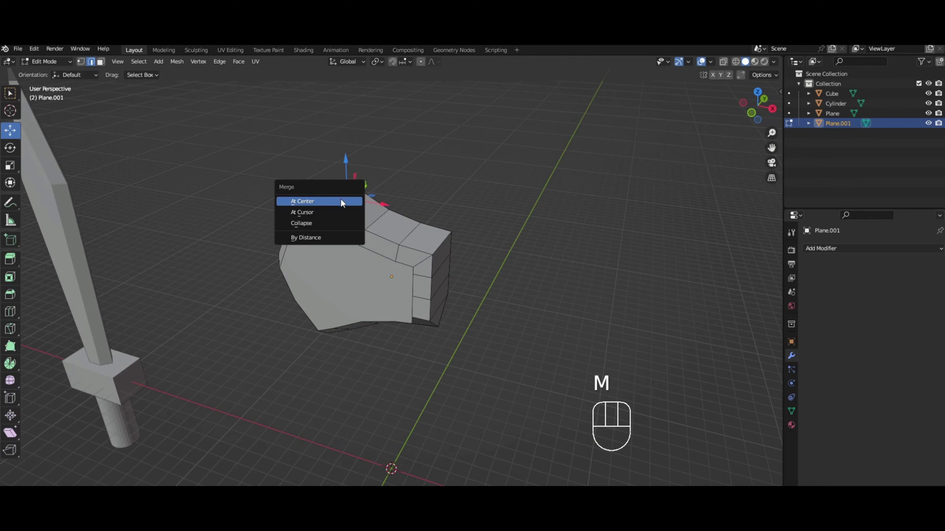
left_click(343, 202)
left_click(397, 221)
left_click(394, 224)
key("m")
left_click(424, 234)
left_click(442, 243)
key("m")
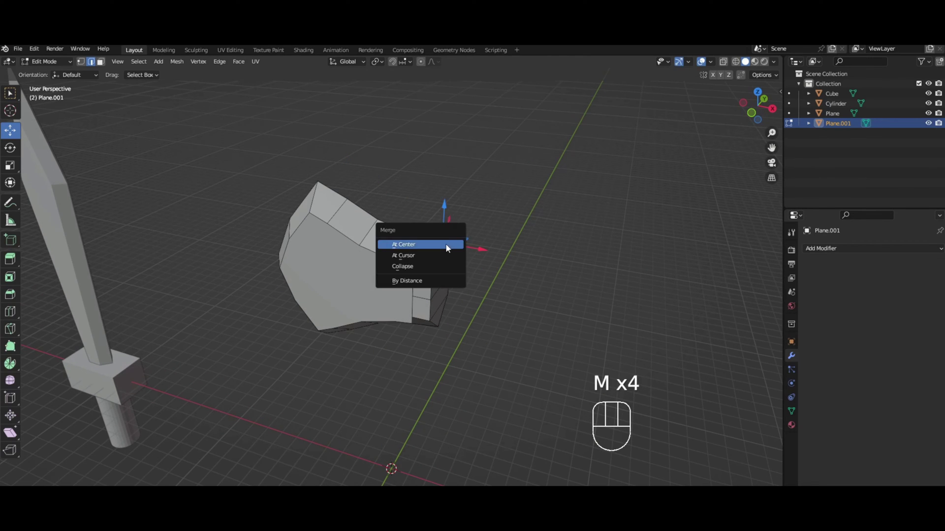
left_click(446, 244)
middle_click_drag(521, 259, 491, 224)
key("Tab")
key("KP_1")
scroll(423, 243, "down", 3)
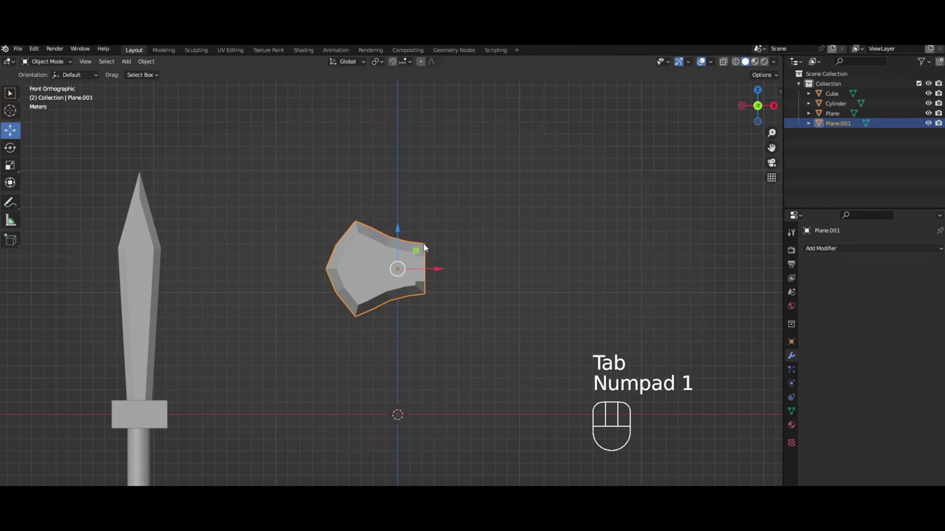
Step: Duplicate the sword's grip cylinder and place the copy below the axe head, about 21.2 m along X and 4.3 m up
scroll(343, 324, "down", 2)
left_click(215, 408)
key("shift+d")
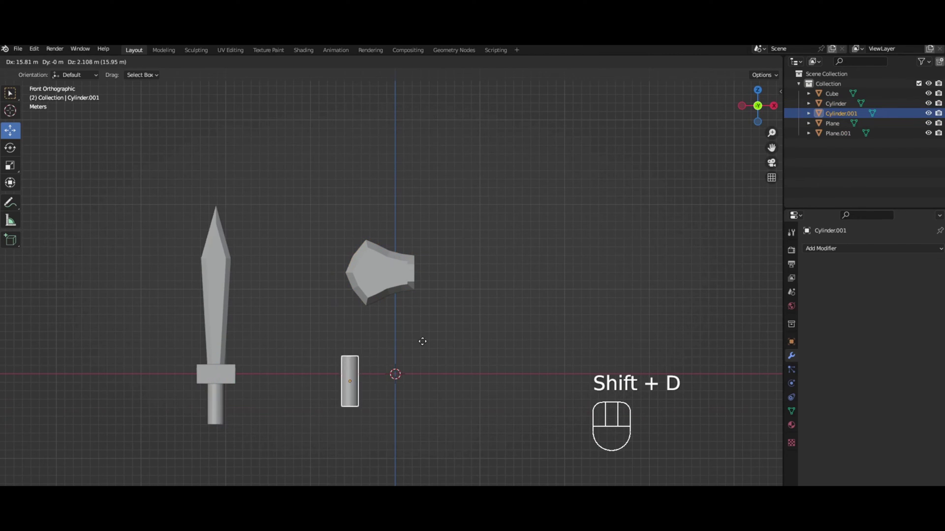
left_click(455, 331)
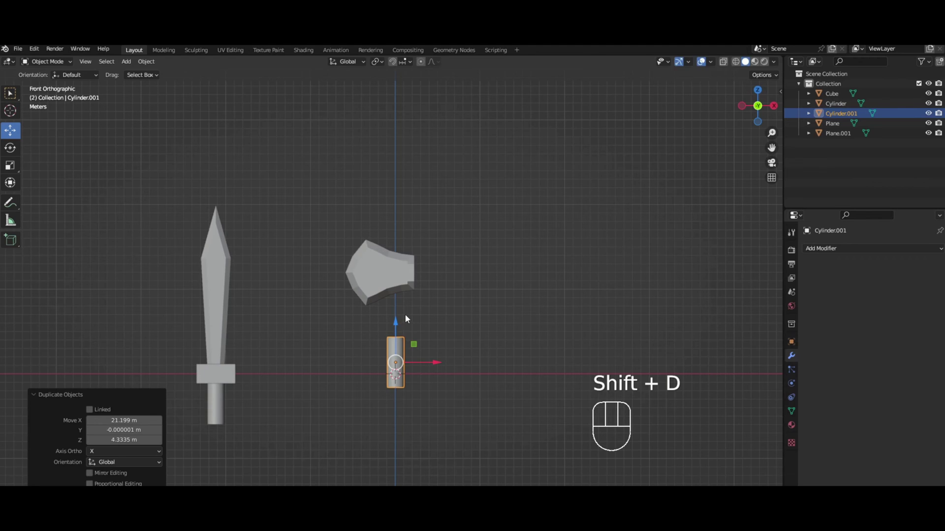
Step: Stretch the copied cylinder along Z into a long axe handle and raise it until it passes through the axe head
key("s")
key("z")
left_click(418, 181)
left_click_drag(398, 320, 401, 295)
Step: Select the axe head and examine its mesh and its fit on the handle from the front and at an angle
left_click(397, 298)
scroll(396, 302, "up", 5)
key("Tab")
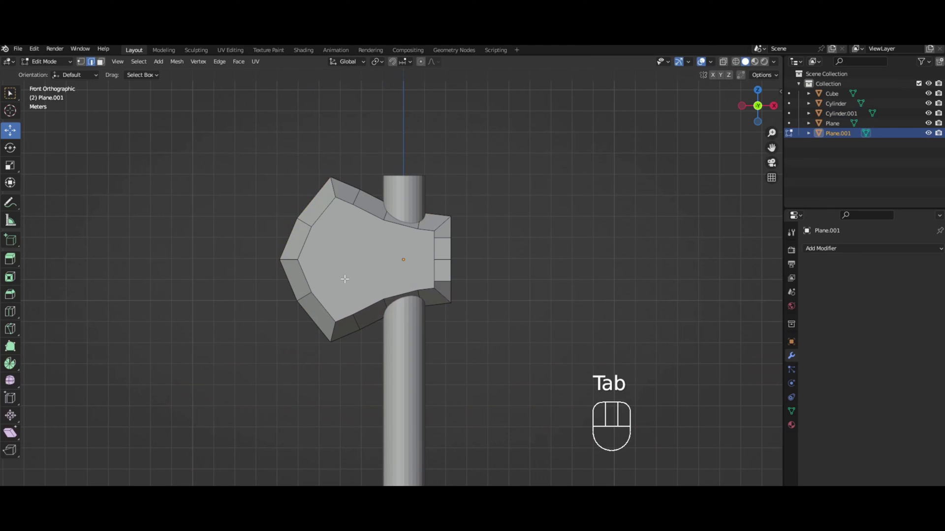
key("Tab")
mouse_move(339, 243)
middle_mouse_down()
mouse_move(370, 236)
mouse_move(304, 238)
mouse_move(345, 260)
middle_mouse_up()
scroll(380, 238, "down", 4)
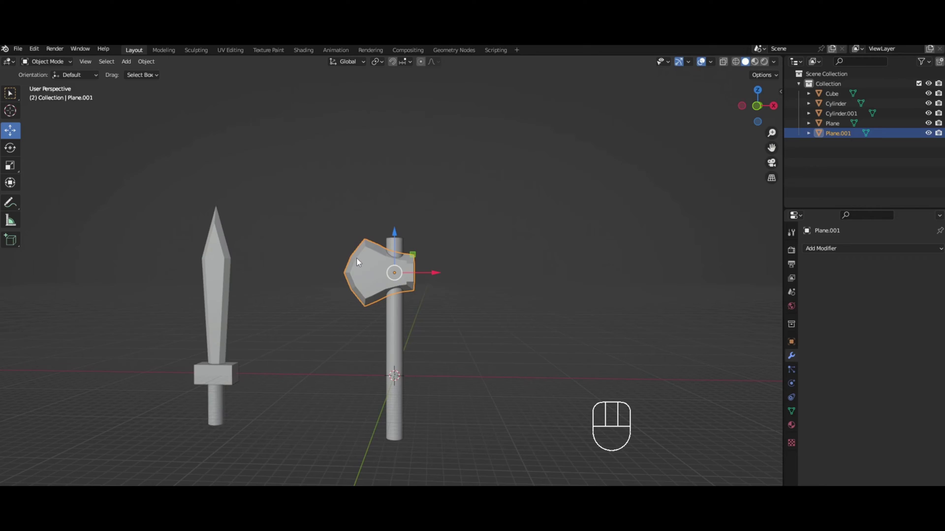
key("KP_1")
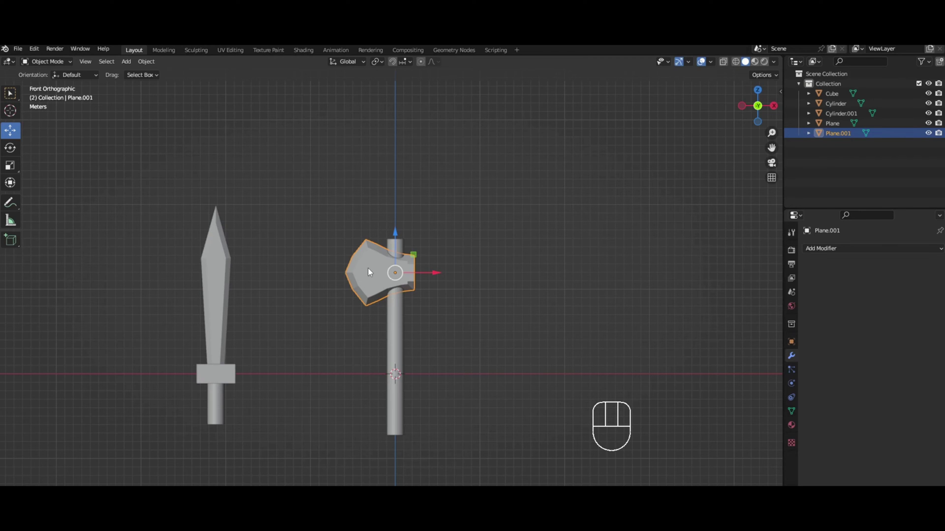
scroll(371, 276, "up", 5)
key("Tab")
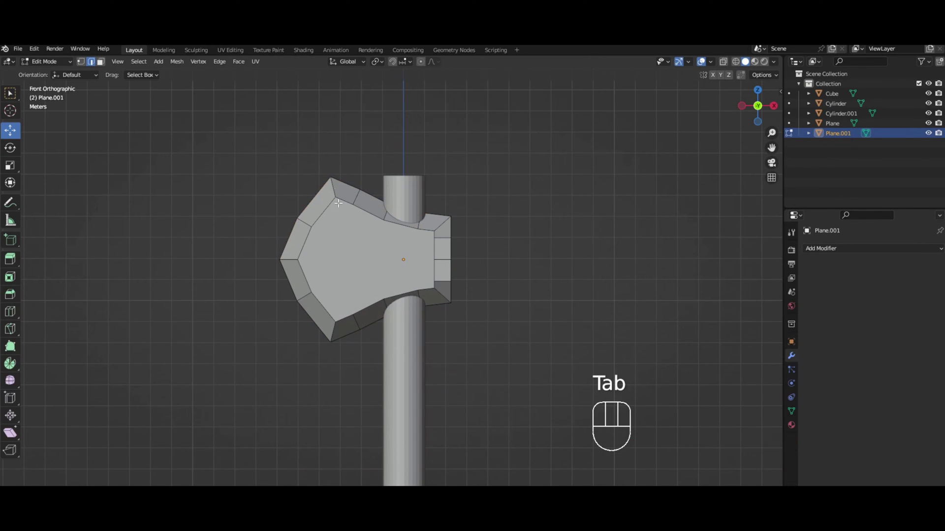
middle_click_drag(302, 242, 317, 183)
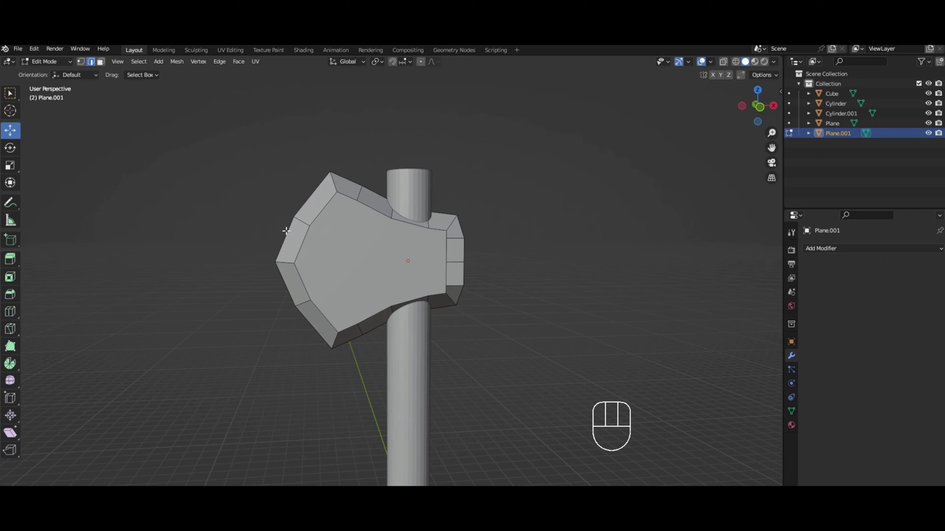
key("KP_1")
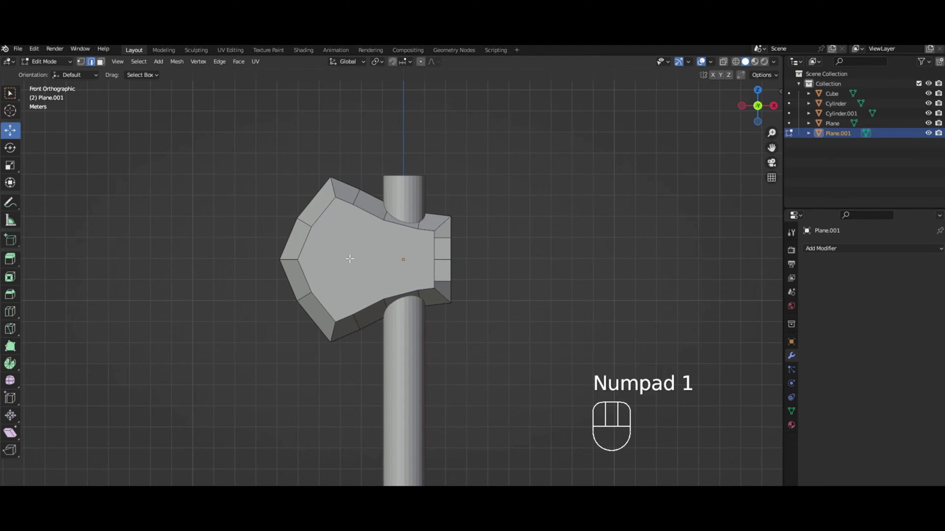
Step: Add a Subdivision Surface modifier to the axe head
key("Tab")
left_click(844, 248)
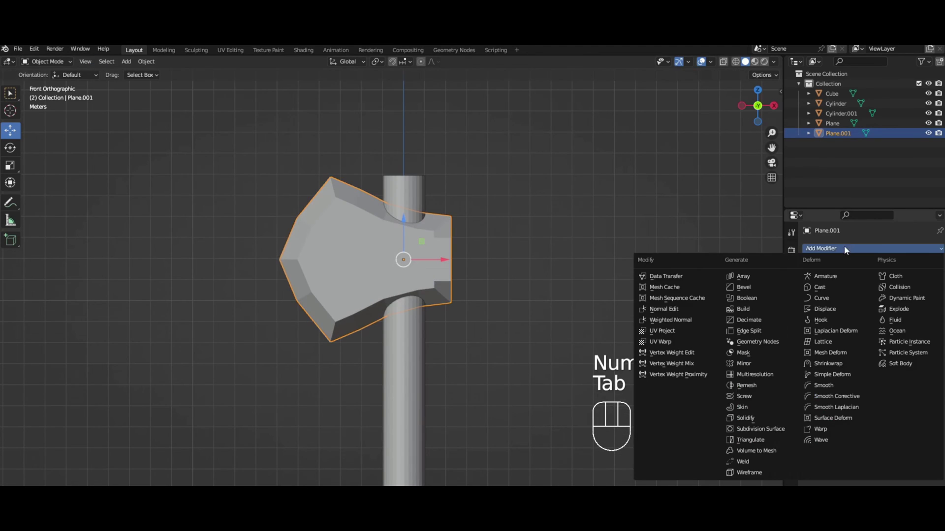
left_click(767, 434)
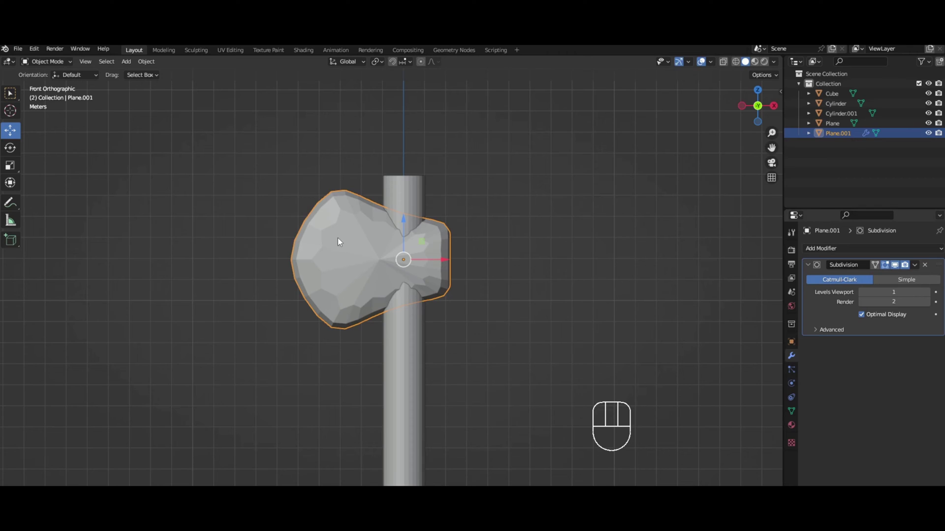
Step: Select the axe head's outer edge loop and crease it by 1
key("Tab")
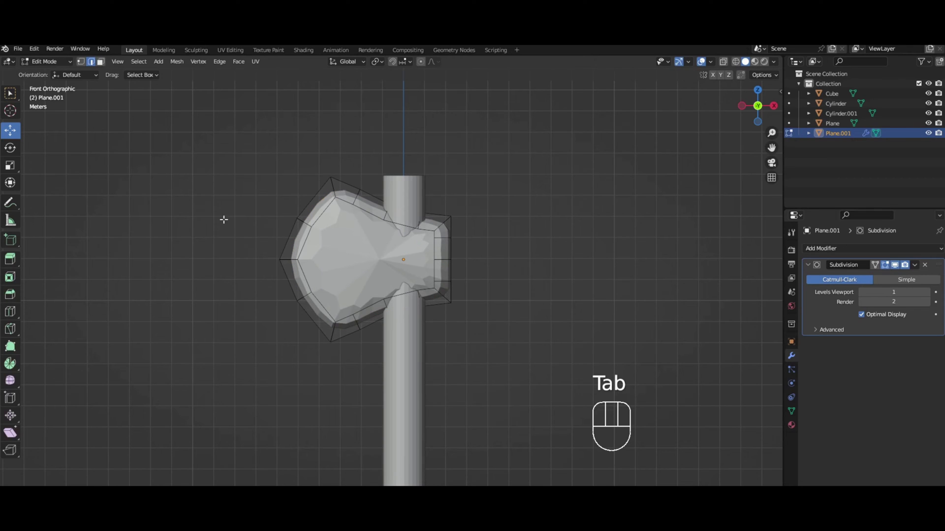
left_click(310, 206, "alt")
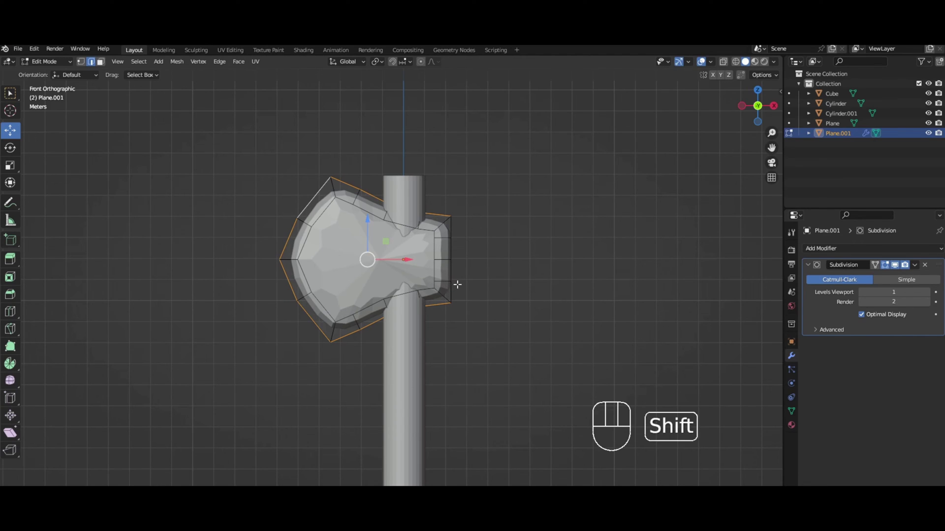
key("shift+e")
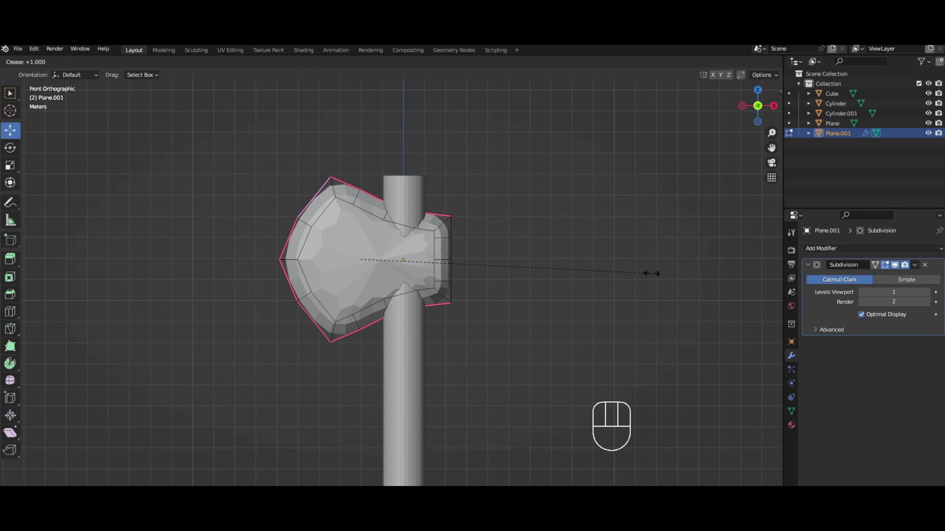
left_click(684, 274)
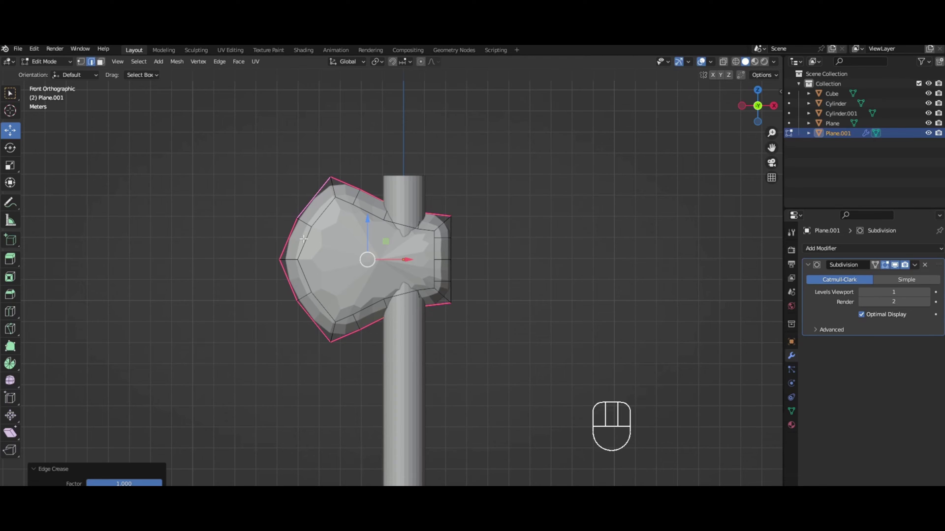
Step: Turn on X-ray, select the vertices at the blade's upper corner and crease their edges by 1
left_click(724, 62)
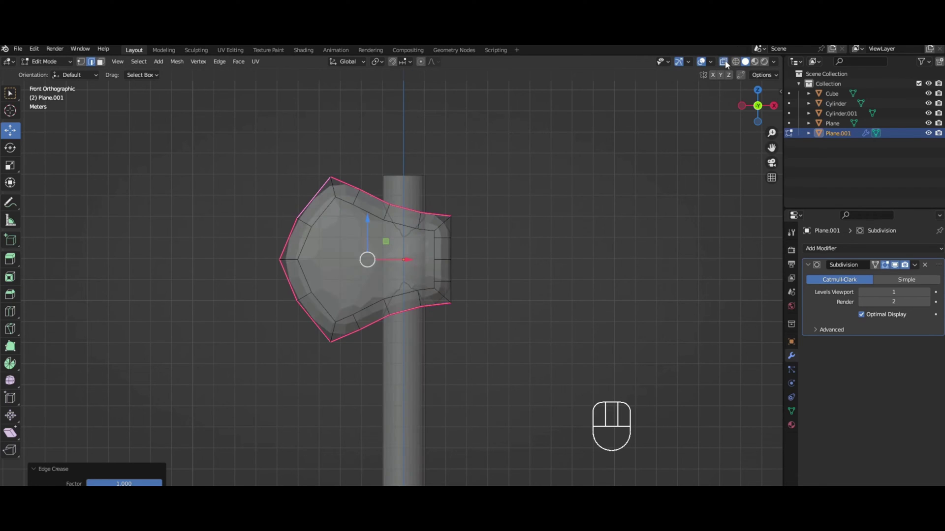
left_click(81, 62)
left_click_drag(312, 164, 345, 214)
middle_click_drag(345, 214, 318, 188)
key("KP_1")
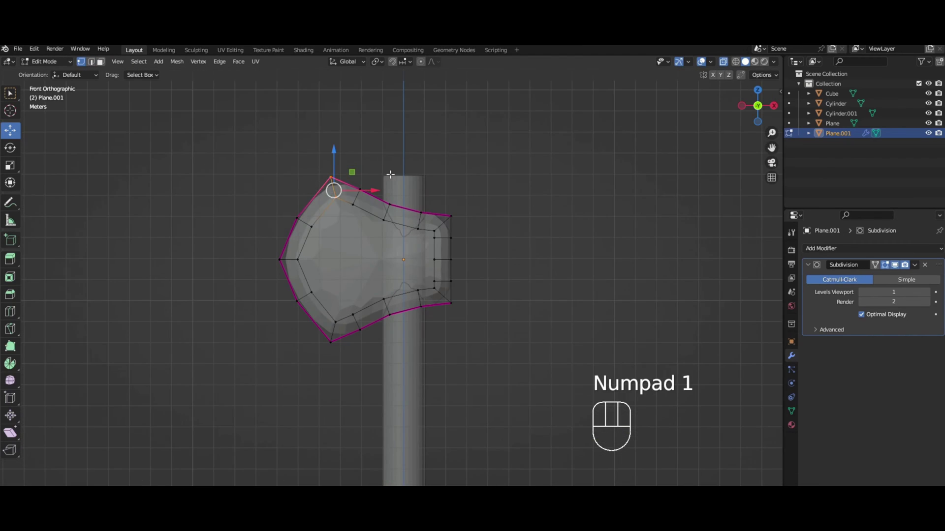
key("shift+e")
left_click(467, 148)
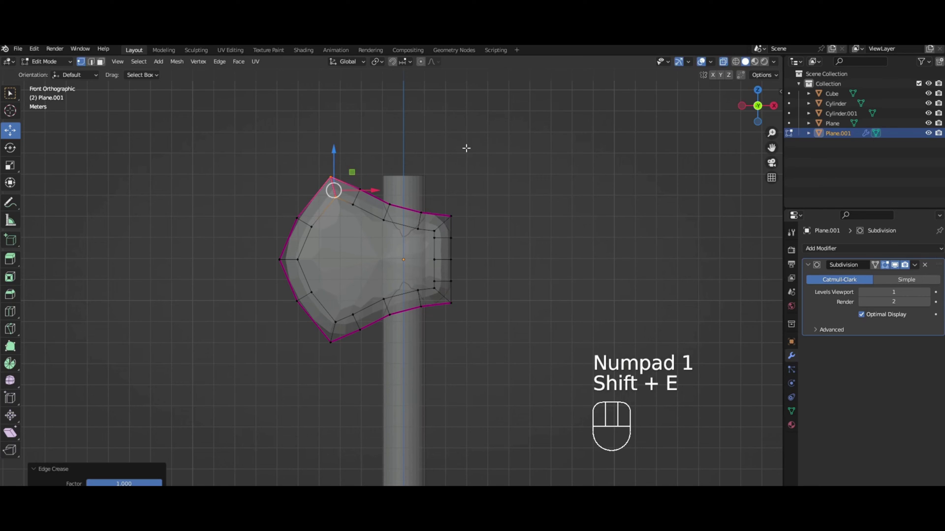
Step: Select the vertices at the blade's lower corner and crease their edges by 1
left_click_drag(260, 249, 218, 260)
left_click_drag(312, 313, 339, 349)
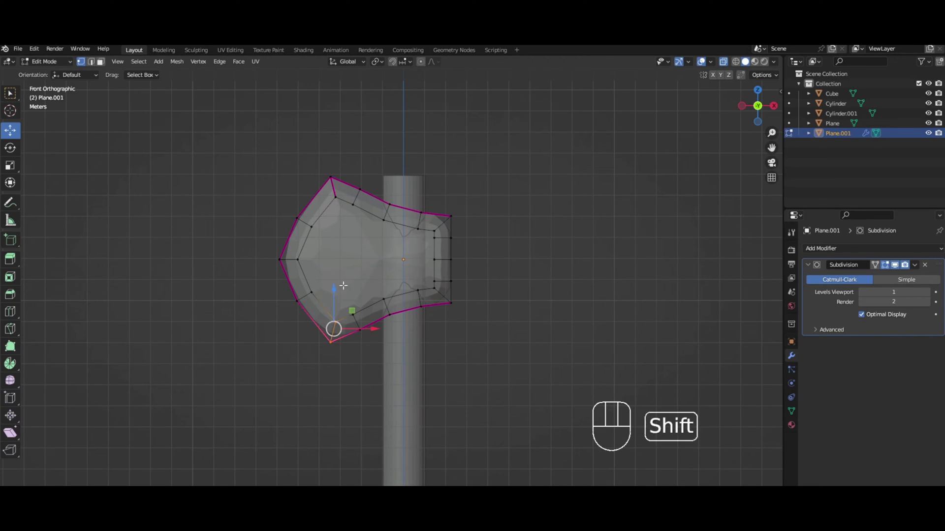
key("shift+e")
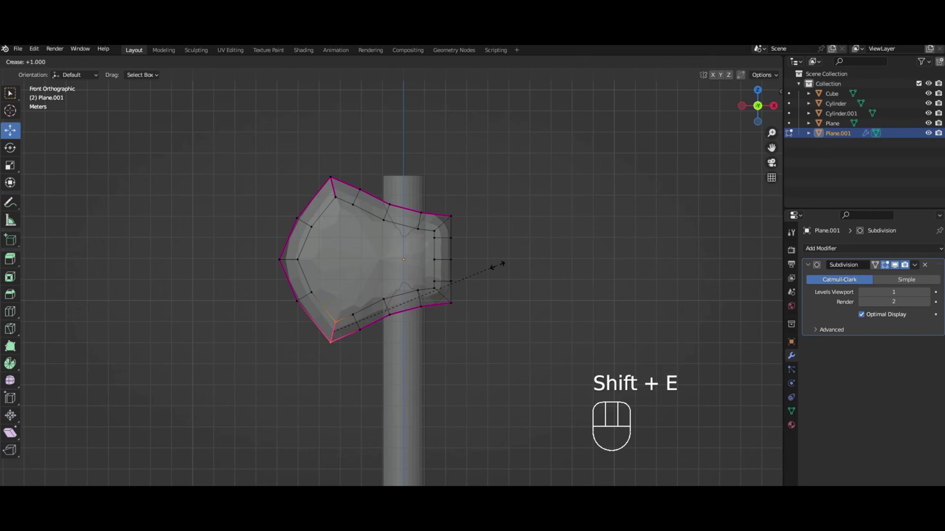
left_click(492, 264)
Step: Select the edge loop around the axe head's inset face and crease it by 1
key("Tab")
key("Tab")
left_click(415, 251, "alt")
key("shift+e")
left_click(608, 254)
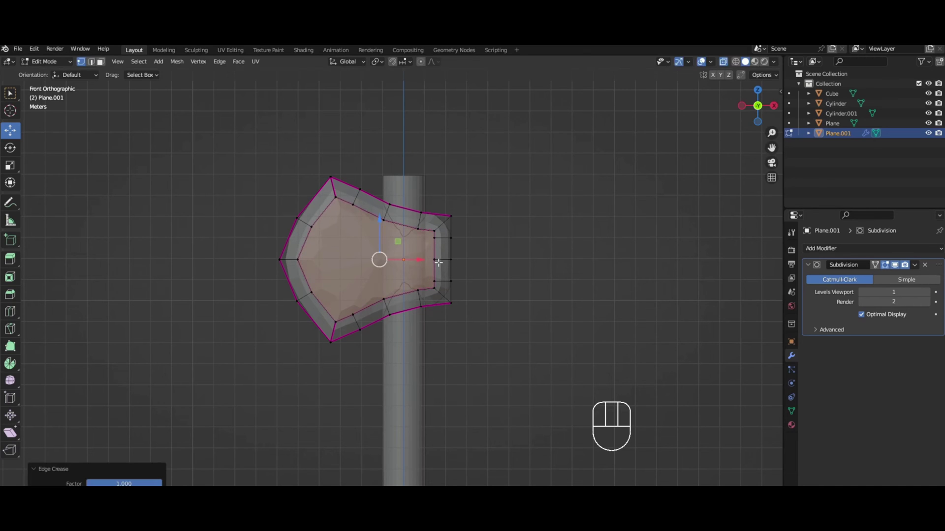
Step: Undo the last crease and selection on the axe head's inset face loop
mouse_move(390, 264)
middle_mouse_down()
mouse_move(554, 268)
mouse_move(378, 261)
mouse_move(497, 271)
mouse_move(384, 268)
middle_mouse_up()
key("KP_1")
key("ctrl+z")
key("ctrl+z")
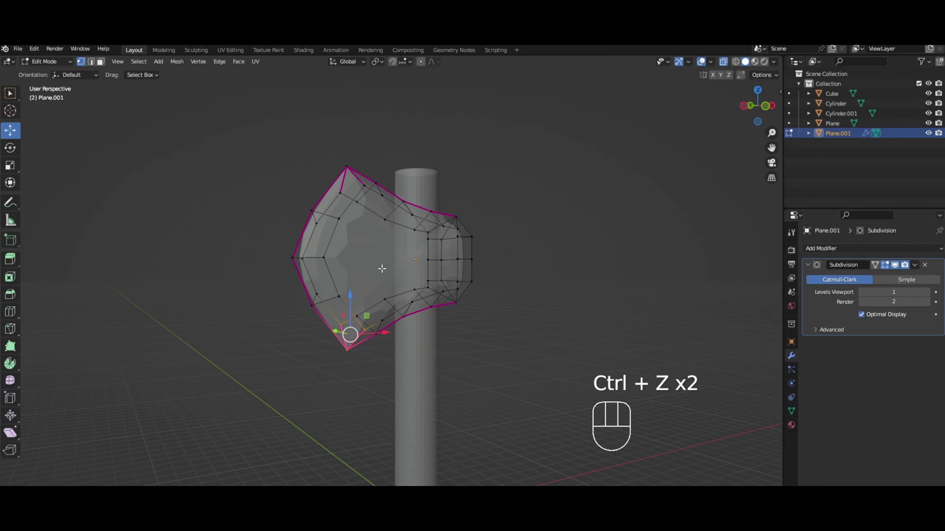
Step: Select the inset edge loops on both sides of the axe head and crease them by 1
key("KP_1")
left_click(303, 268, "alt")
mouse_move(282, 261)
middle_mouse_down()
mouse_move(479, 280)
mouse_move(287, 267)
mouse_move(295, 266)
middle_mouse_up()
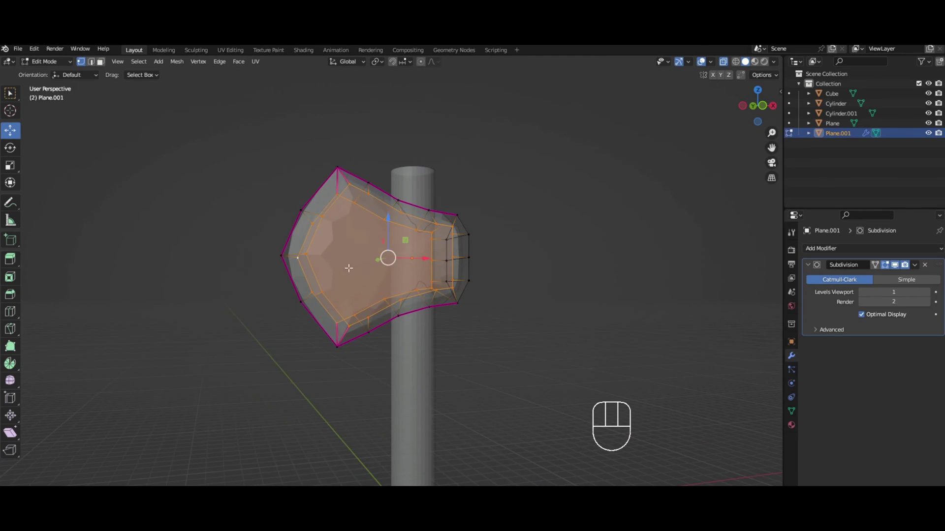
key("shift+e")
left_click(564, 223)
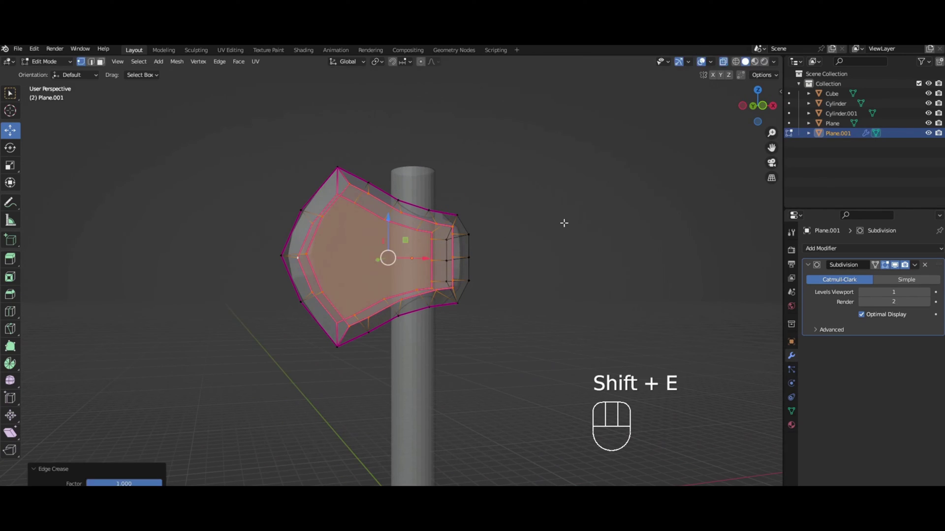
key("KP_1")
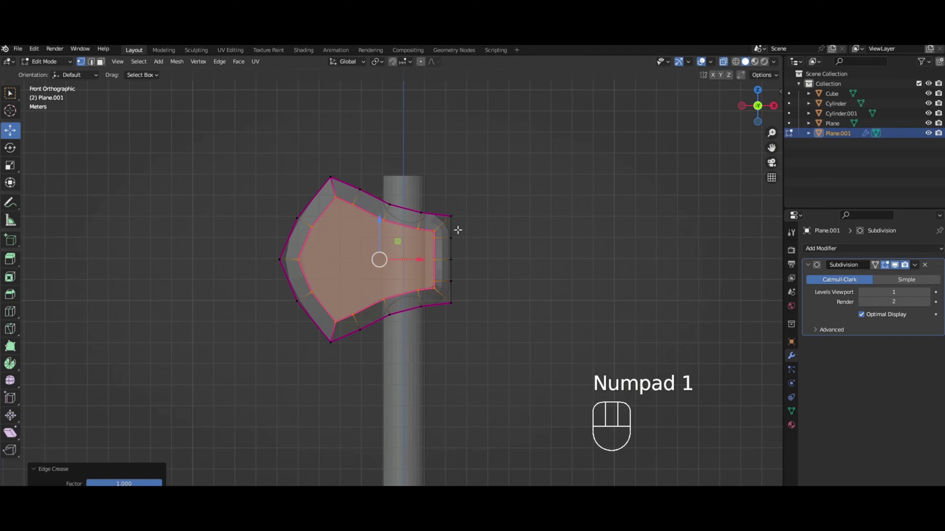
key("Tab")
mouse_move(428, 215)
middle_mouse_down()
mouse_move(488, 229)
mouse_move(382, 267)
mouse_move(403, 262)
mouse_move(384, 225)
mouse_move(430, 228)
middle_mouse_up()
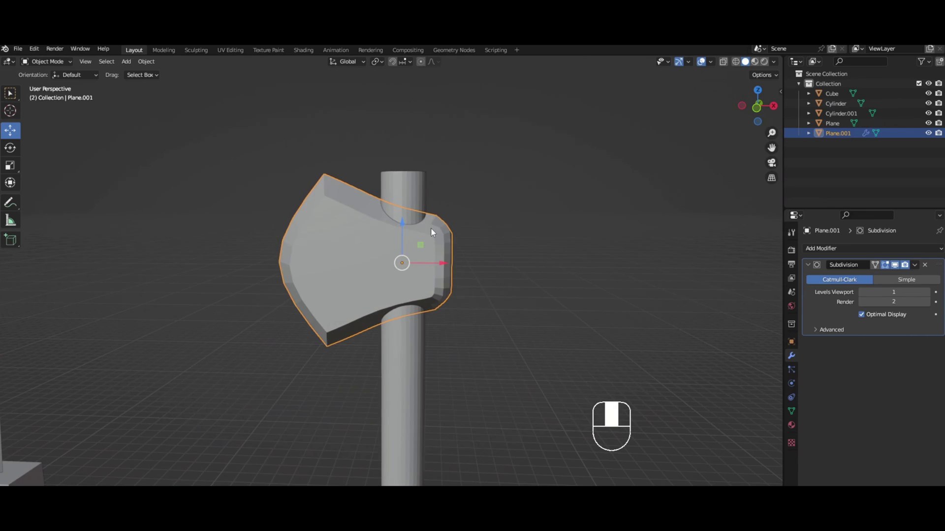
Step: Flatten the axe head's back end by selecting its vertices through the mesh and scaling them to 0 along X
key("Tab")
key("KP_1")
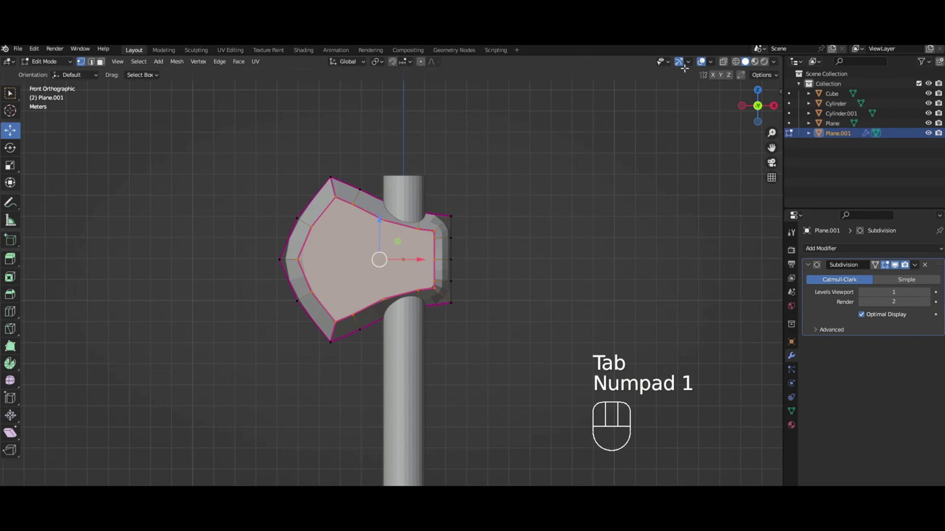
left_click(723, 62)
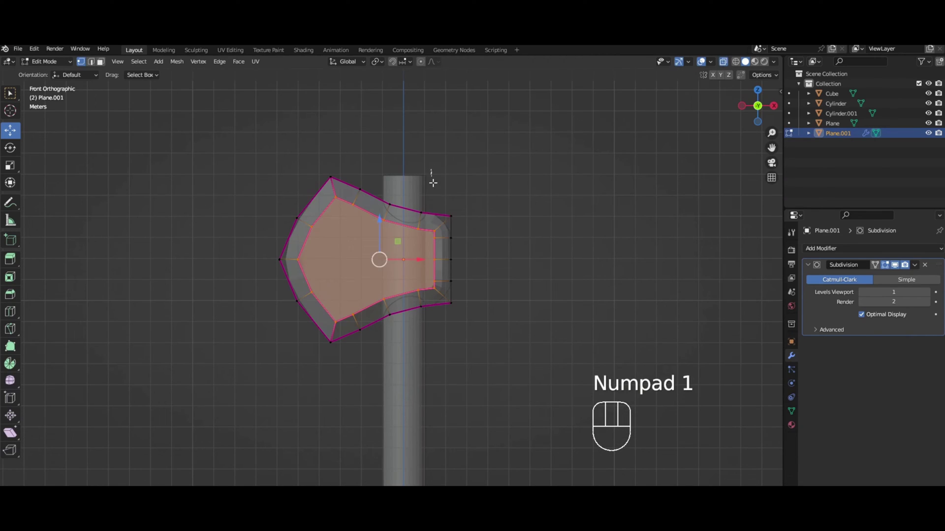
left_click_drag(433, 182, 481, 327)
key("s")
key("x")
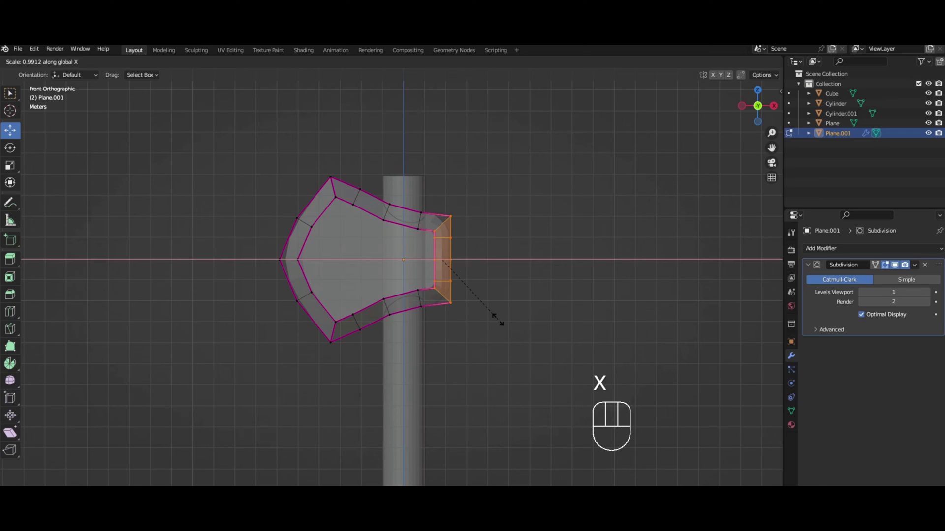
key("KP_0")
key("KP_Enter")
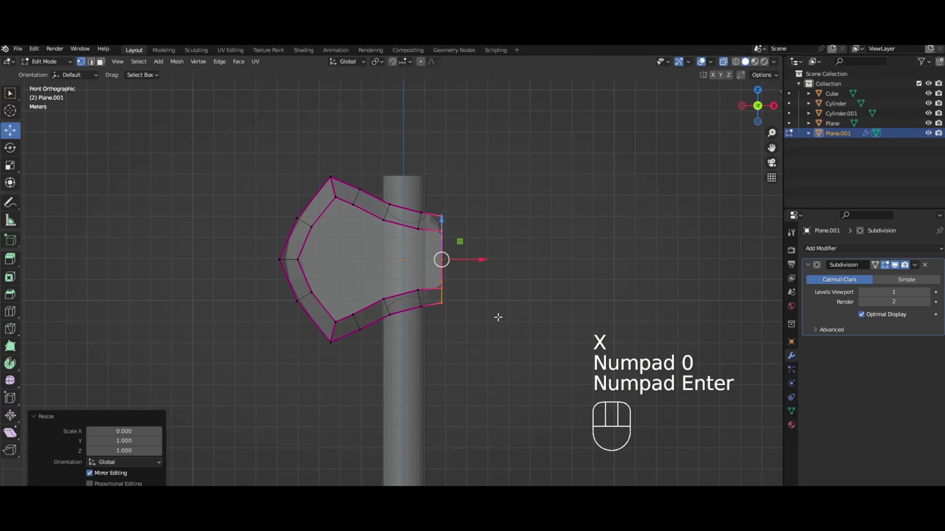
left_click(724, 62)
middle_click_drag(516, 220, 500, 249)
key("Tab")
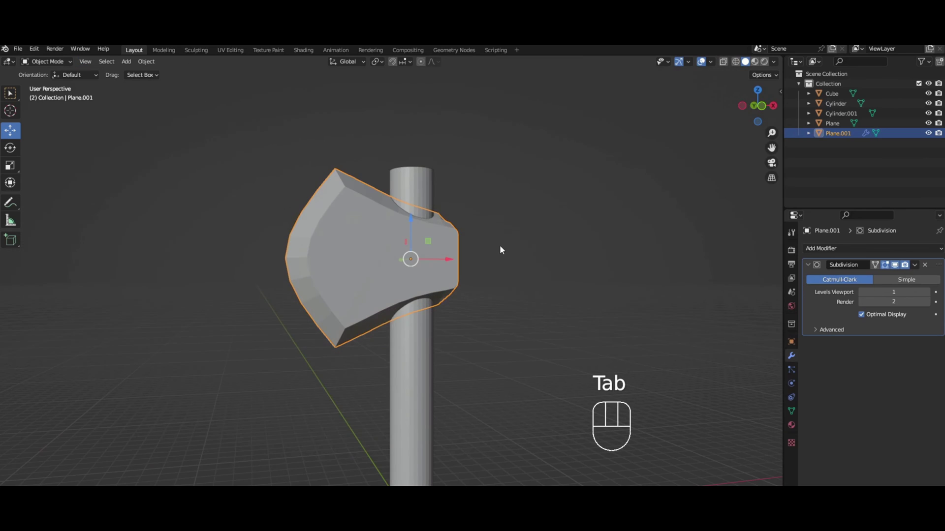
Step: Raise the axe head's Subdivision viewport level to 3
left_click(927, 293)
left_click(927, 293)
key("KP_1")
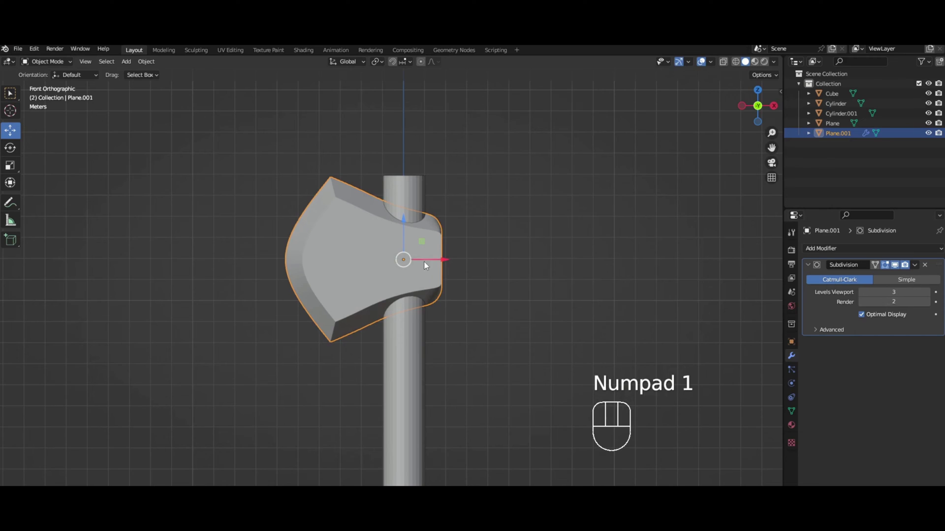
key("Tab")
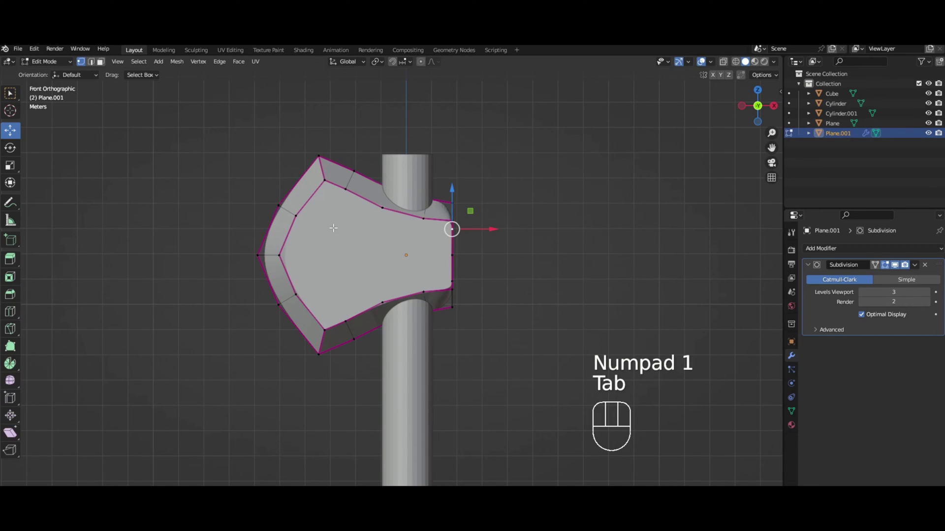
key("Tab")
mouse_move(339, 250)
middle_mouse_down()
mouse_move(375, 244)
mouse_move(342, 245)
middle_mouse_up()
key("KP_1")
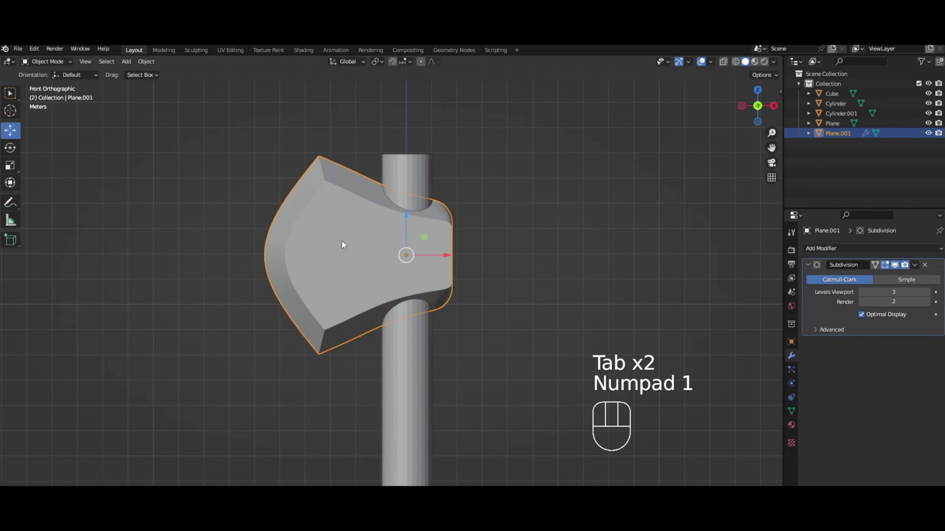
Step: Turn on proportional editing, then rotate and move the blade's upper corner vertex up and outward to curve the upper blade
key("Tab")
left_click(316, 153)
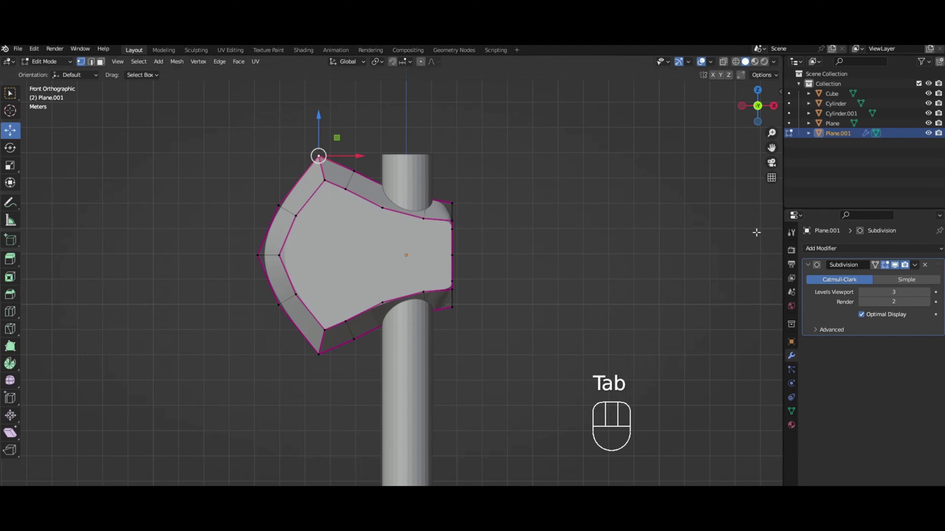
scroll(376, 163, "down", 2)
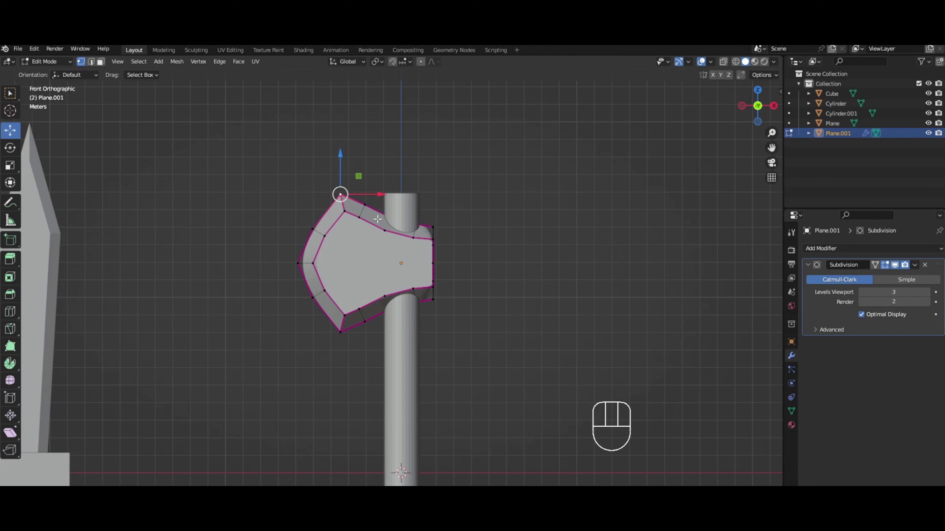
key("g")
right_click(391, 125)
left_click(421, 61)
key("g")
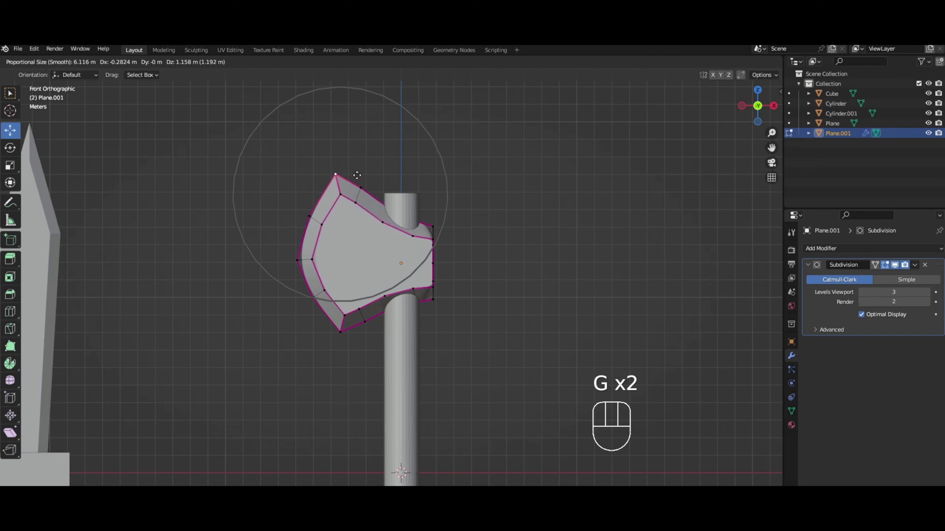
key("r")
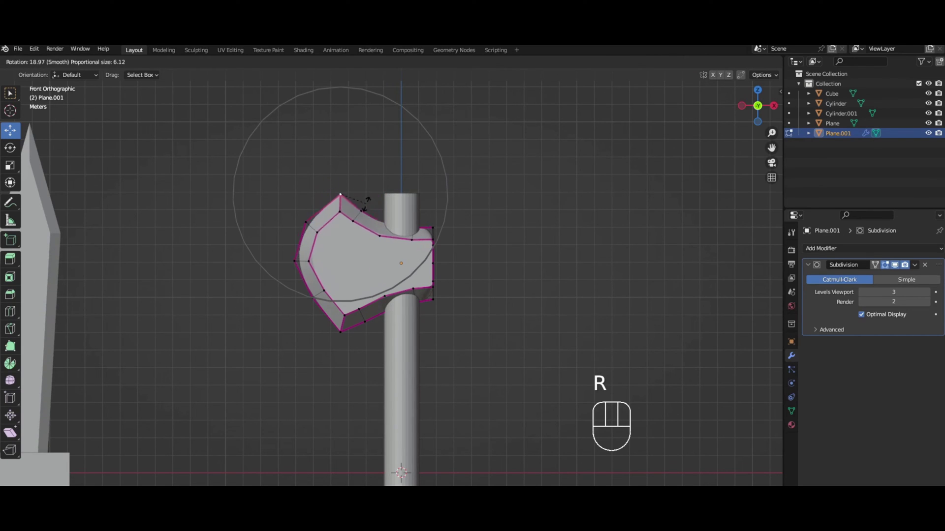
left_click(357, 197)
key("g")
key("r")
left_click(364, 200)
key("g")
left_click(372, 202)
Step: Rotate and move the blade's lower corner vertex with proportional editing to curve the lower blade like the upper one
left_click(339, 331)
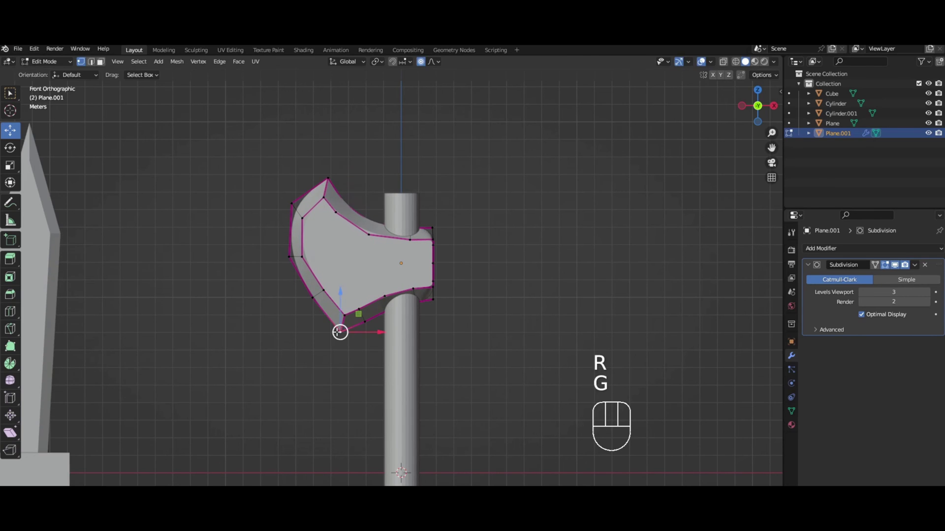
key("r")
left_click(331, 315)
key("g")
left_click(321, 319)
key("r")
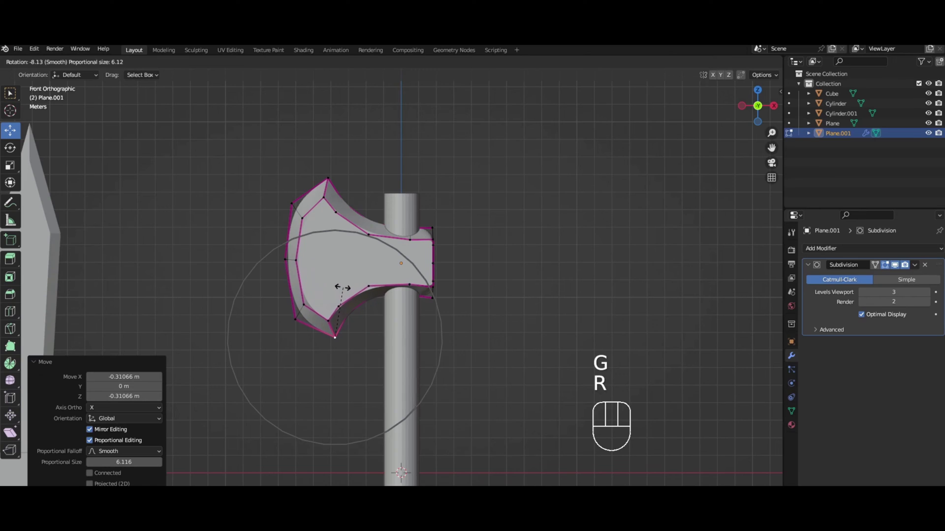
left_click(344, 293)
key("g")
left_click(351, 294)
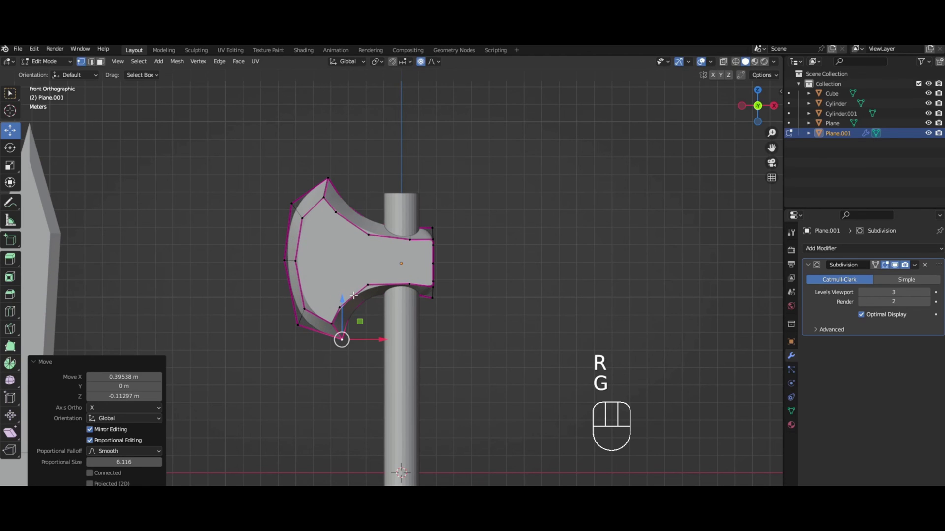
Step: Move the middle vertex of the cutting edge about 0.28 m outward along X with proportional editing
left_click(286, 259)
key("g")
left_click(280, 260)
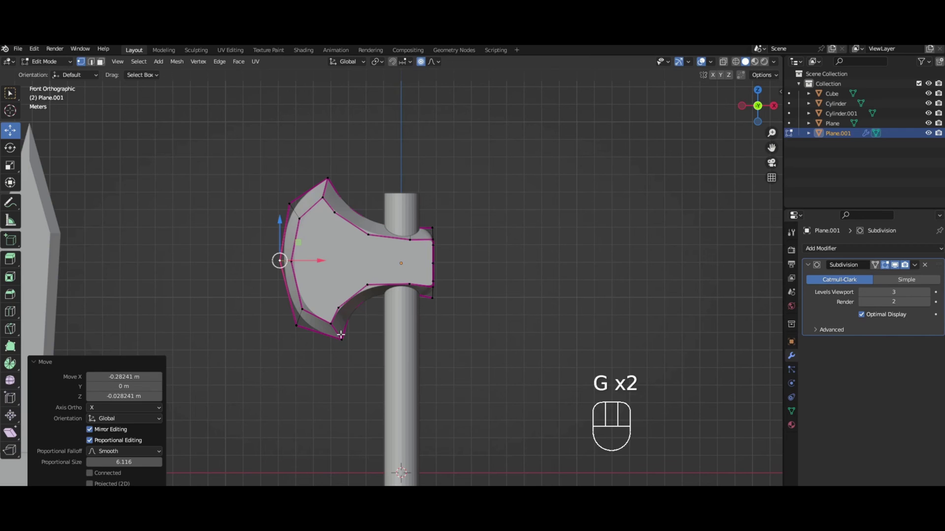
key("Tab")
left_click(464, 326)
middle_click_drag(465, 327, 417, 296)
key("KP_1")
key("KP_1")
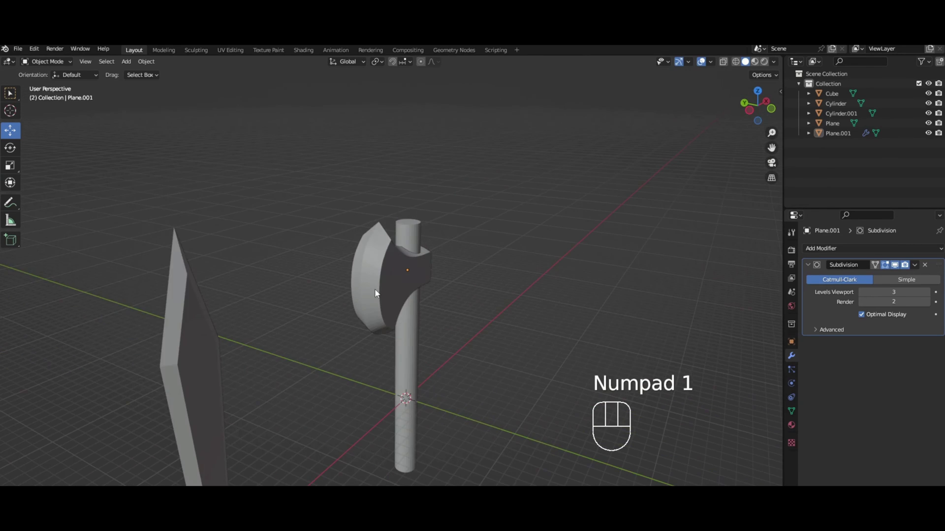
Step: Thin the cutting edge by selecting its middle vertices through the mesh and scaling them to about 0.63 along Y
key("Tab")
left_click(306, 265)
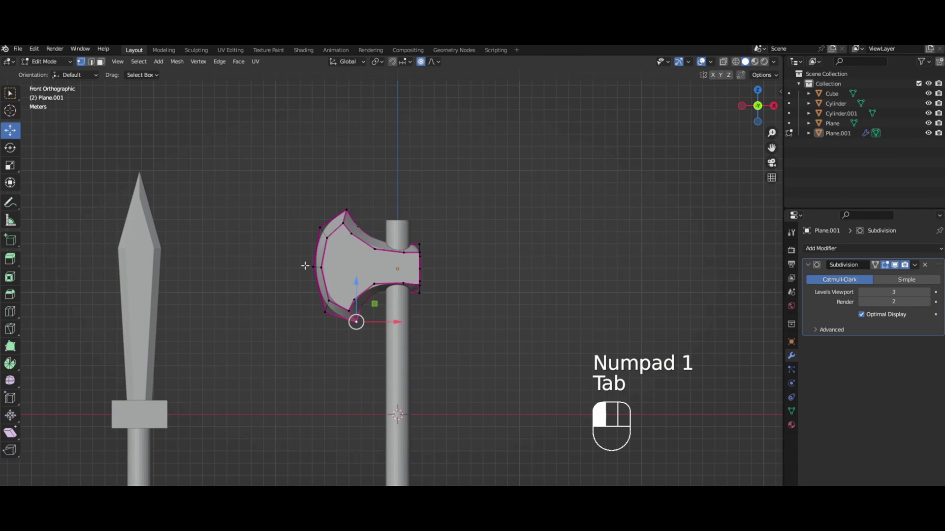
left_click(723, 62)
left_click_drag(289, 257, 335, 276)
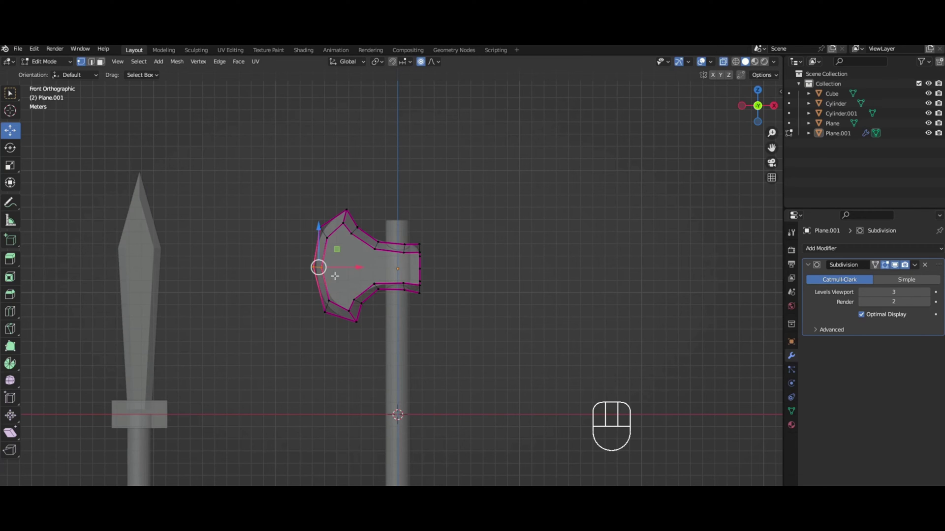
left_click(724, 61)
middle_click_drag(283, 241, 349, 248)
middle_click_drag(386, 264, 431, 279)
key("s")
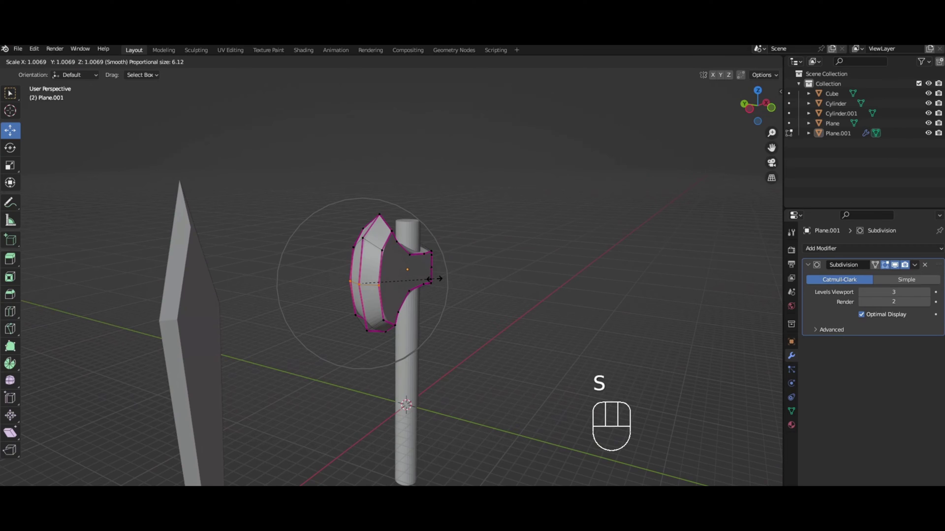
key("y")
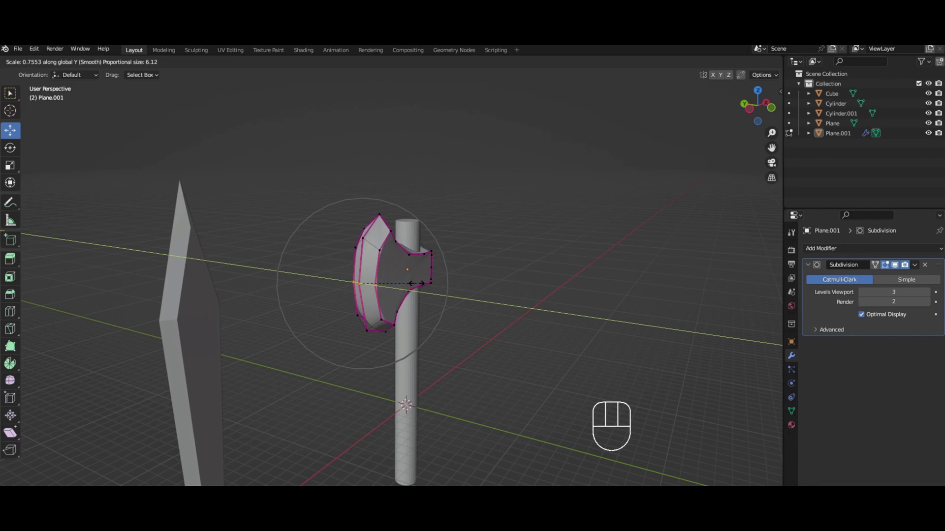
left_click(408, 284)
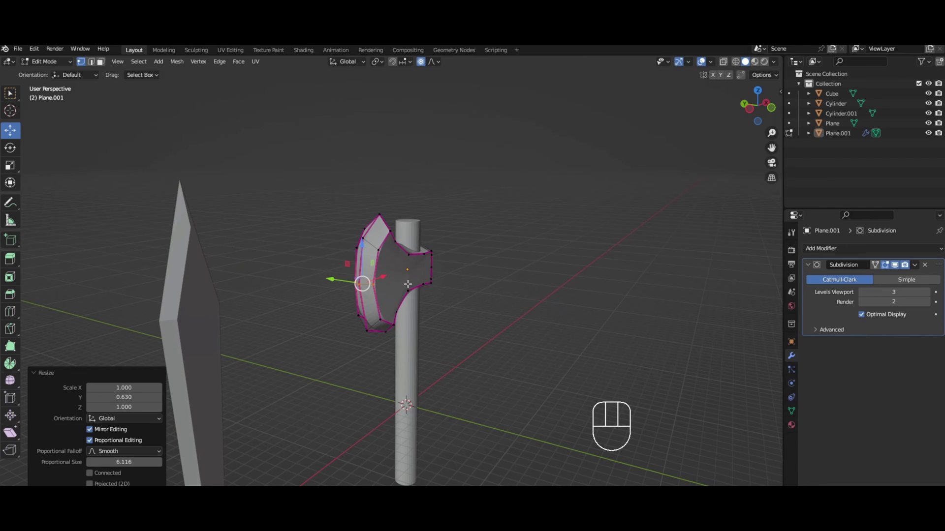
Step: Leave Edit Mode and examine the axe's shape from above and from the front beside the sword
key("KP_7")
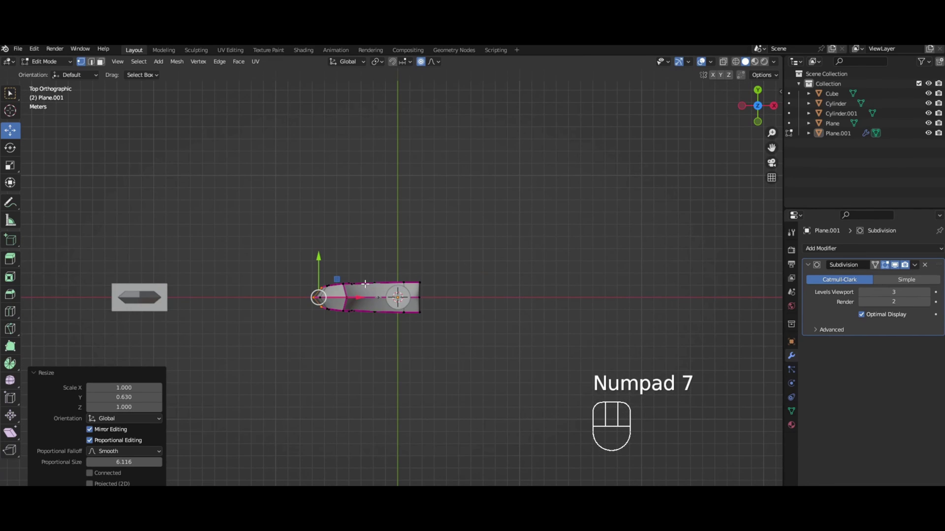
middle_click_drag(379, 321, 400, 249)
key("Tab")
key("KP_1")
key("KP_1")
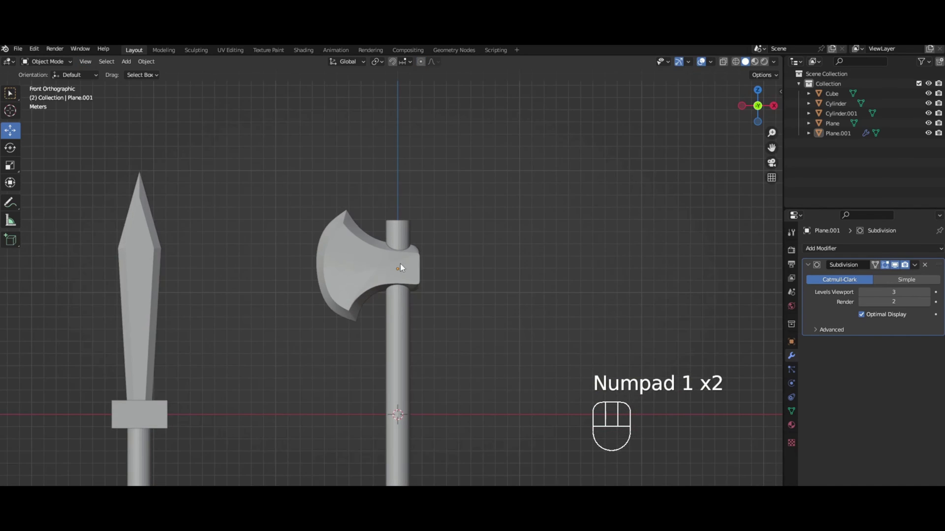
scroll(400, 264, "down", 3)
middle_click_drag(395, 282, 388, 265, "shift")
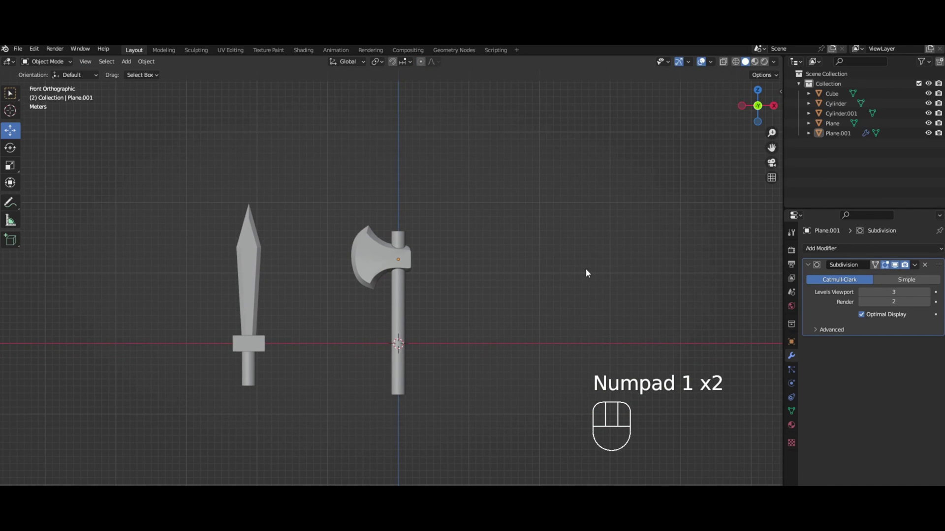
scroll(396, 265, "up", 5)
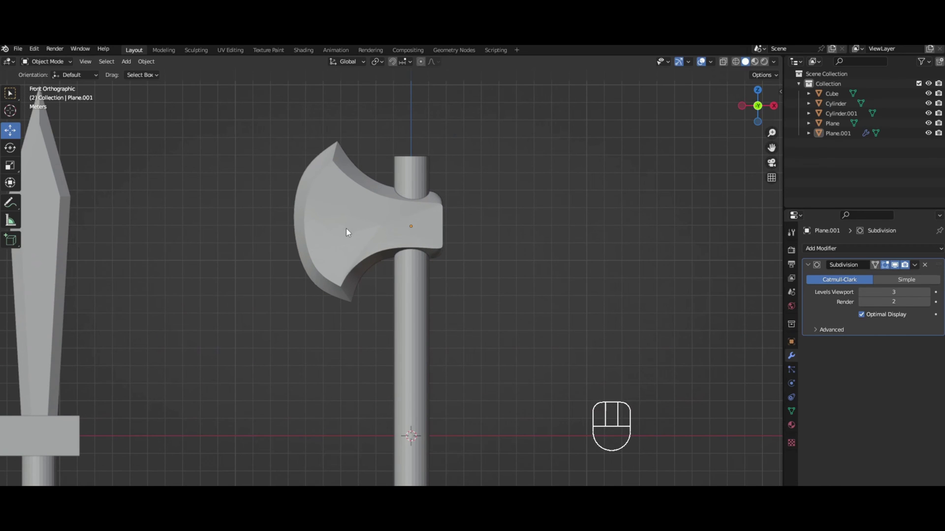
scroll(332, 249, "down", 2)
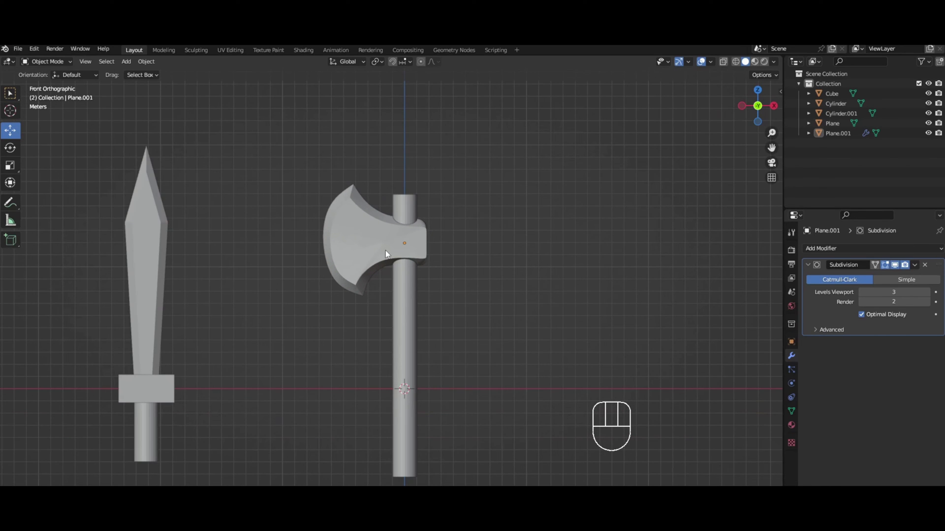
Step: Apply the axe head's Subdivision modifier and check the resulting mesh in Edit Mode
left_click(914, 265)
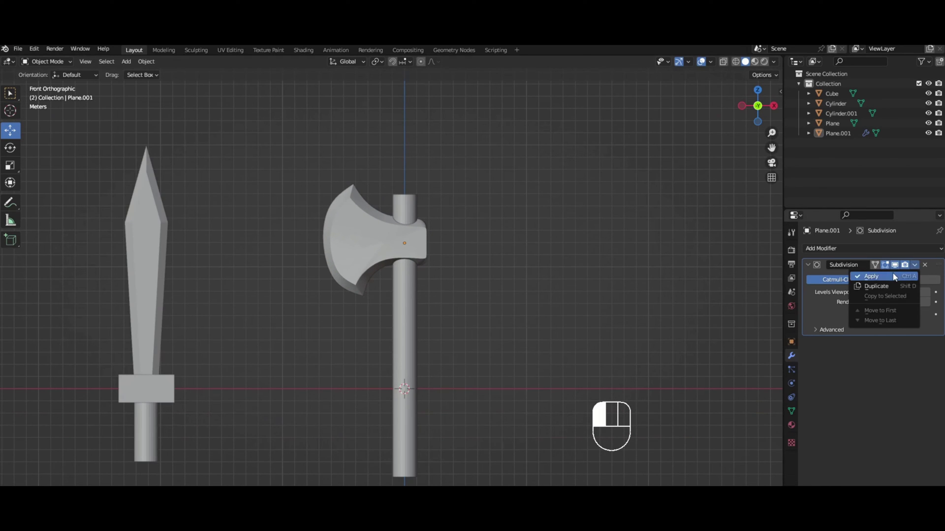
left_click(871, 277)
key("Tab")
key("Tab")
key("Tab")
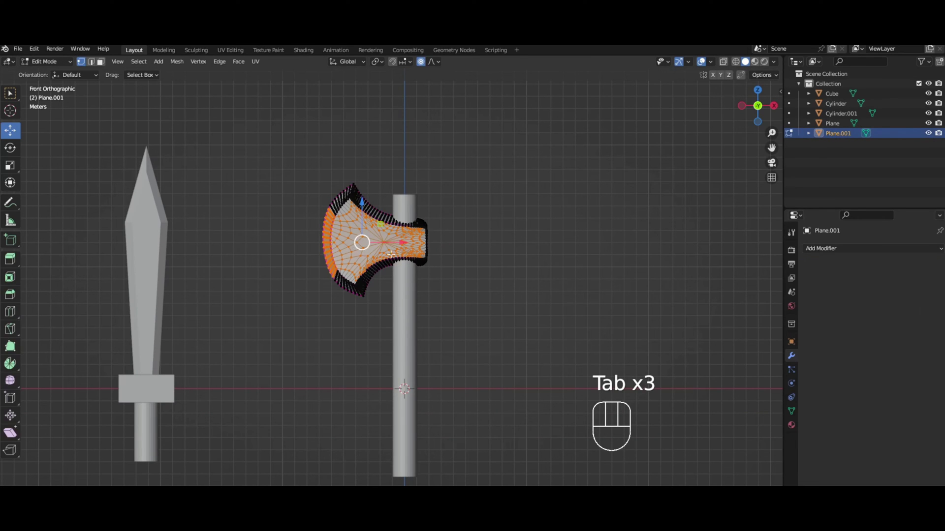
key("Tab")
Step: Select the sword's blade and look at its mesh in Edit Mode
left_click(134, 259)
key("Tab")
key("Tab")
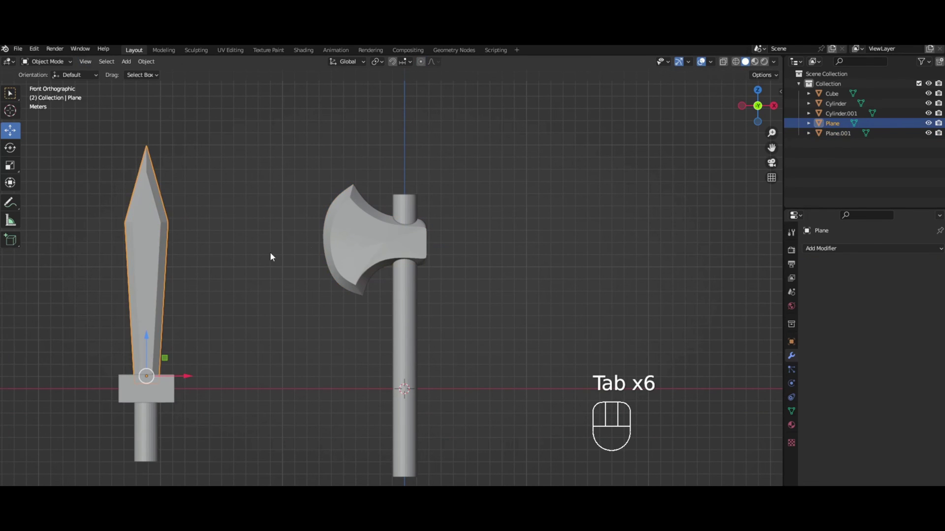
Step: Look at the axe handle's mesh in Edit Mode and examine the selected axe head from an angle
left_click(411, 267)
key("Tab")
key("Tab")
left_click(406, 283)
left_click(379, 270)
middle_click_drag(428, 286, 369, 298)
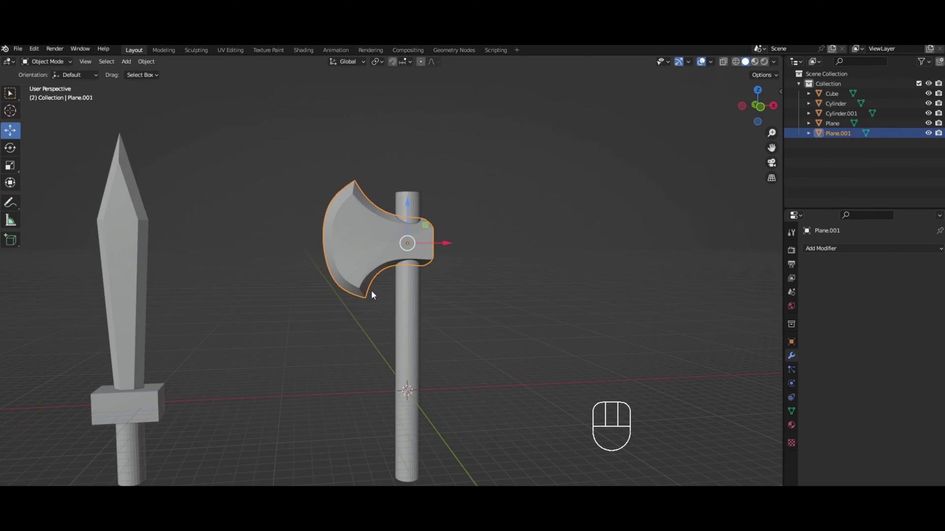
Step: Select the axe head and handle together from the front and move them about -29.7 m along X, past the sword
key("KP_1")
left_click_drag(317, 175, 457, 374)
scroll(457, 370, "down", 2)
left_click_drag(435, 286, 196, 285)
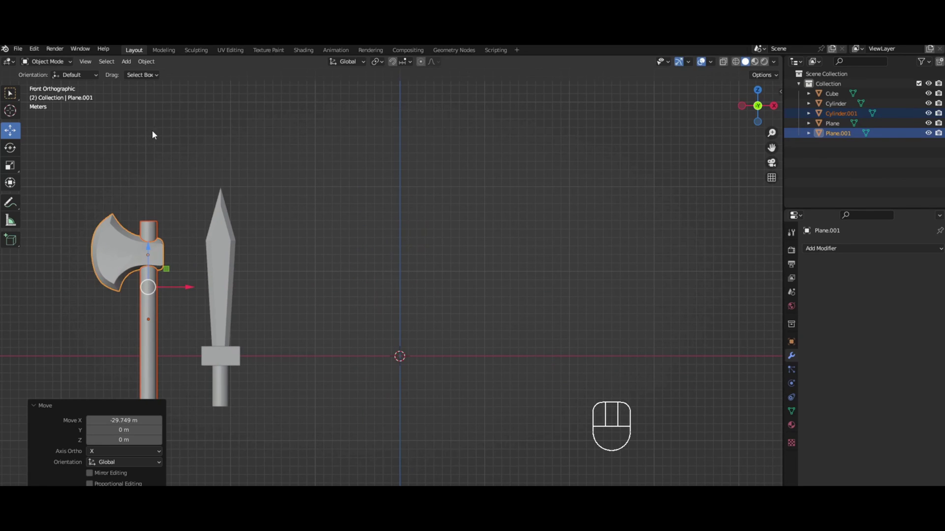
Step: Add a plane rotated 90° about X and raise it about 1 m along Z
left_click(126, 62)
mouse_move(138, 74)
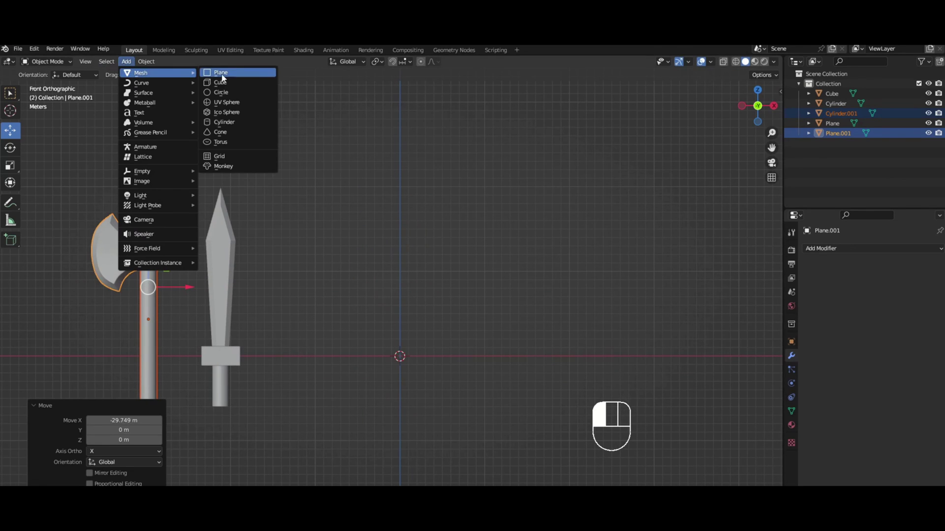
left_click(223, 76)
key("r")
type("x")
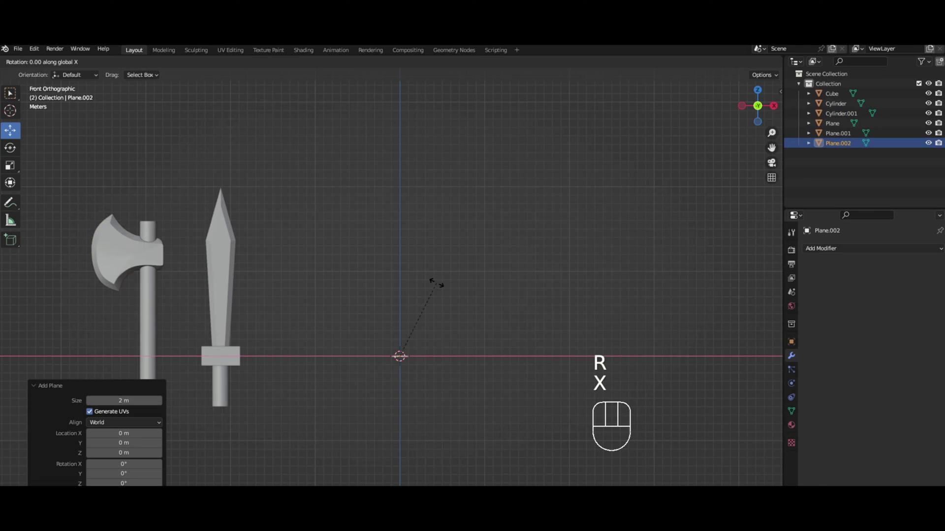
type("90")
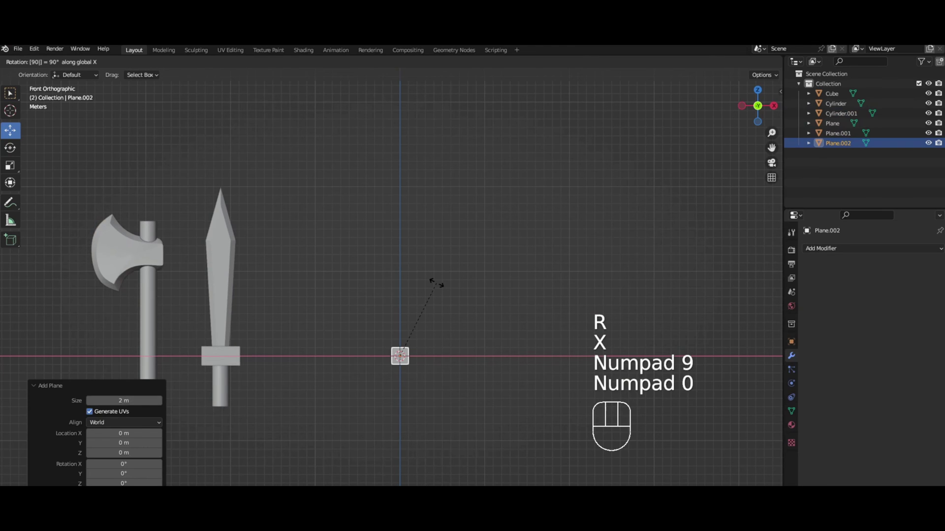
key("KP_Enter")
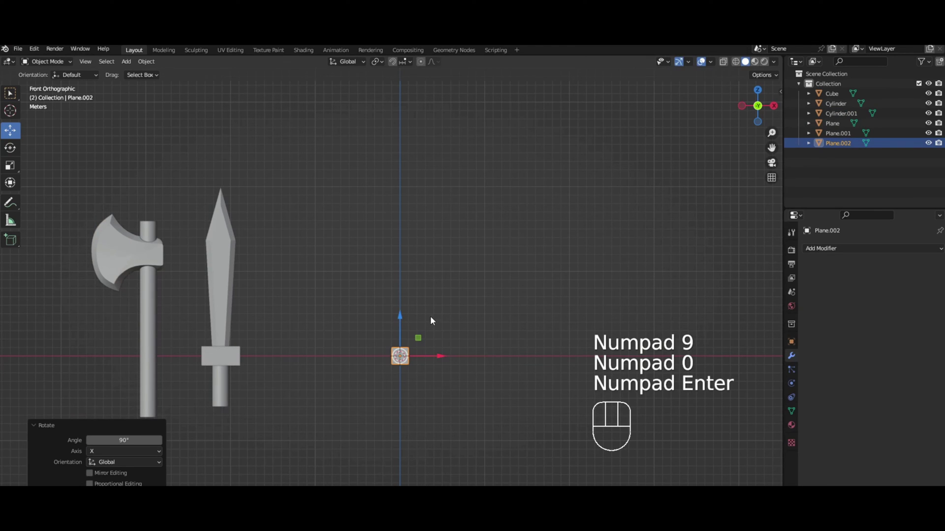
mouse_move(400, 315)
left_mouse_down()
mouse_move(401, 296)
mouse_move(401, 305)
left_mouse_up()
scroll(418, 324, "up", 3)
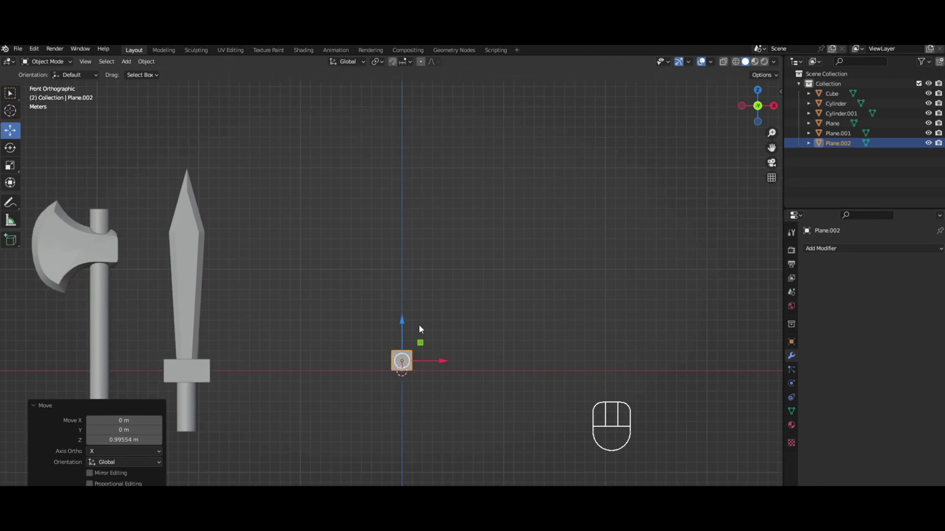
Step: Extrude the plane's top edge along Z to about the sword tip's height and shift it slightly toward +X
key("Tab")
left_click_drag(346, 329, 454, 381)
scroll(430, 346, "down", 2)
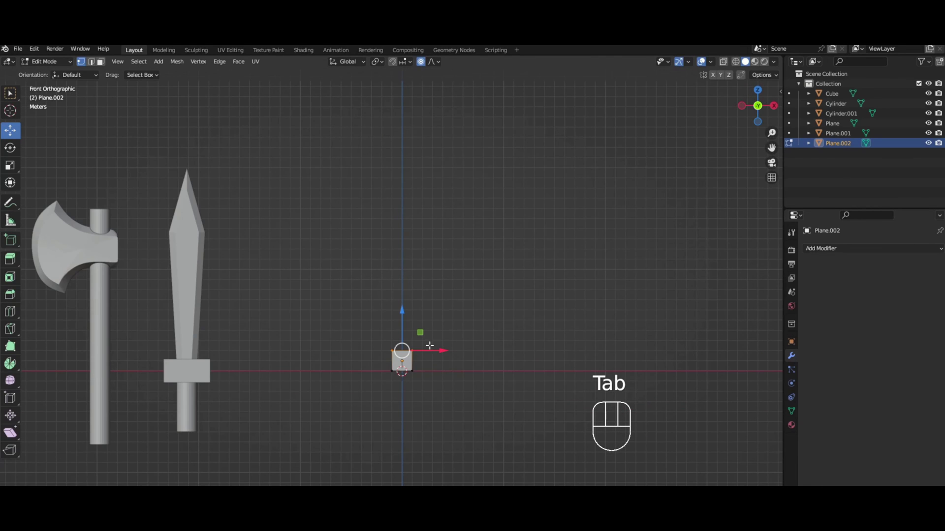
key("e")
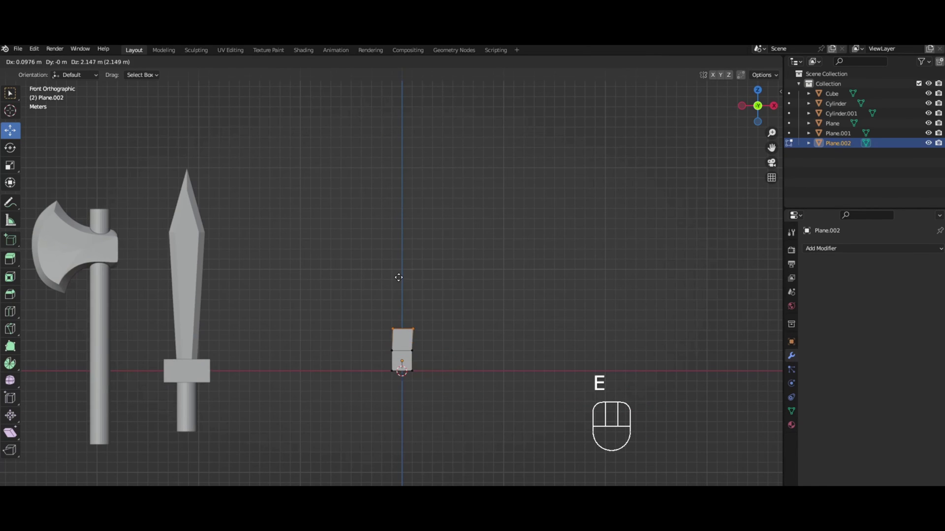
key("z")
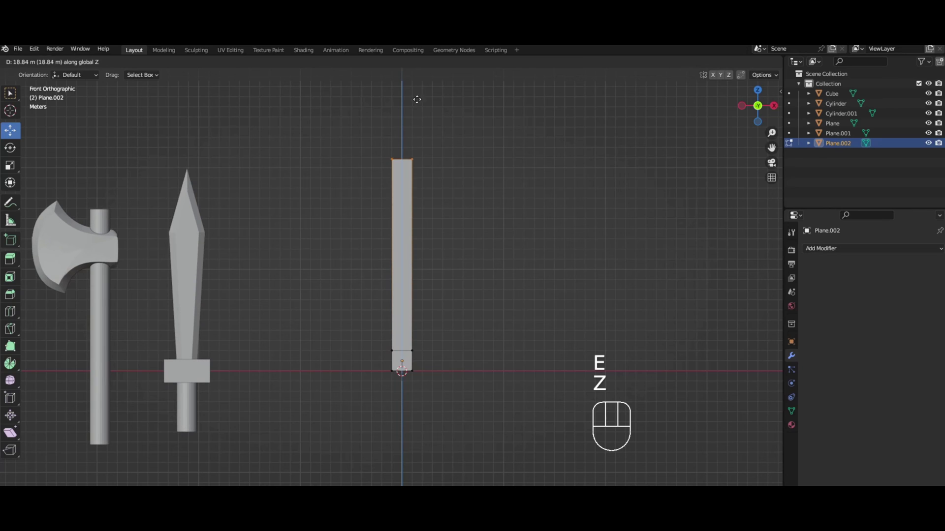
left_click(428, 117)
mouse_move(446, 169)
left_mouse_down()
mouse_move(468, 169)
mouse_move(459, 170)
left_mouse_up()
right_click(464, 169)
Step: Slide the strip's lower cross edge up to mid-height with a factor of 0.480 and shift it slightly toward -X to bend the strip
left_click_drag(369, 327, 442, 360)
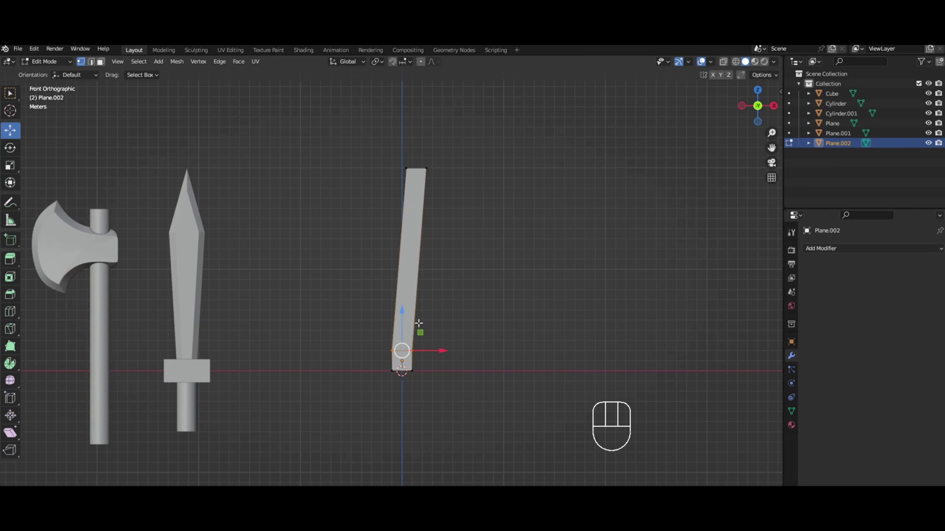
key("g")
key("g")
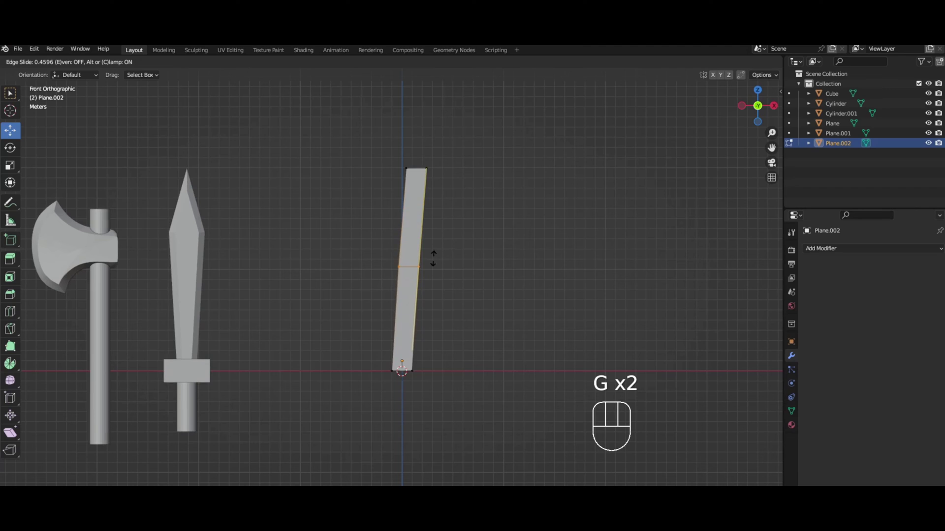
left_click(434, 257)
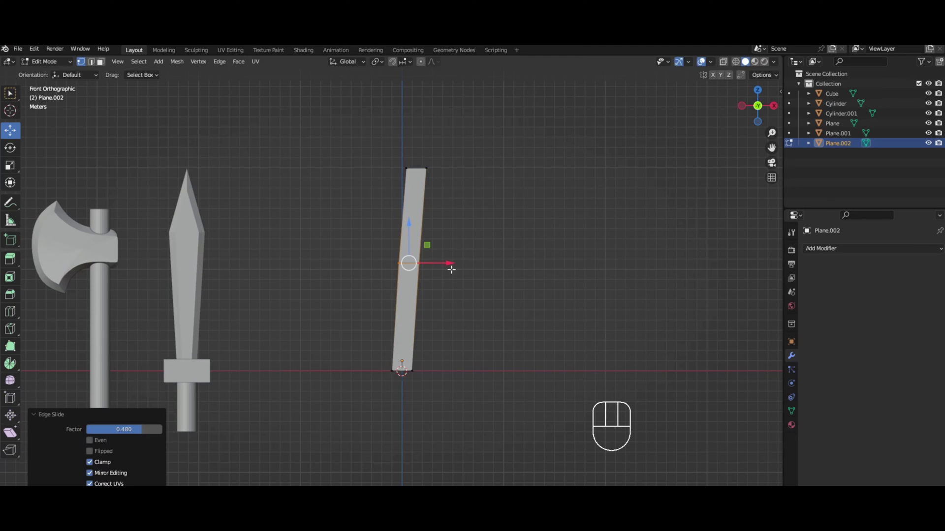
left_click_drag(451, 265, 449, 274)
key("Tab")
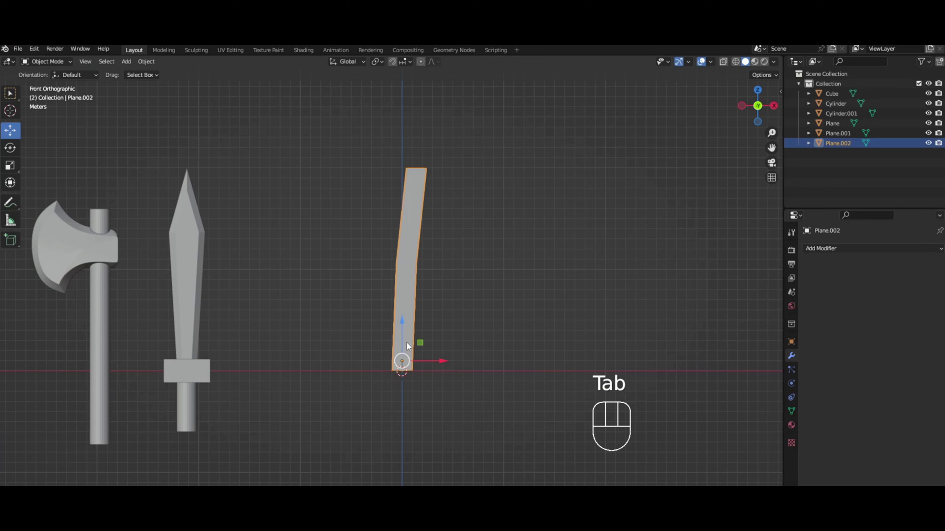
Step: Add one centered loop cut running lengthwise through the bent strip
key("Tab")
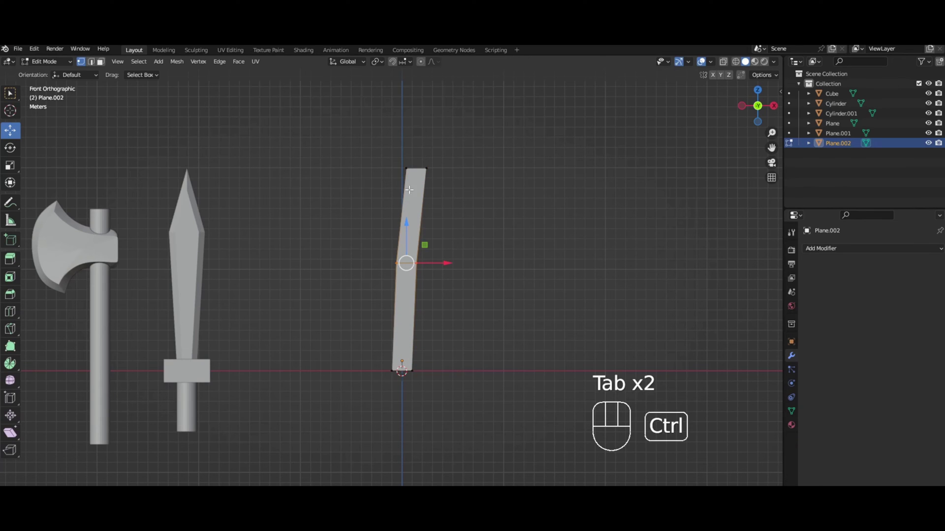
key("ctrl+r")
left_click(416, 175)
right_click(416, 174)
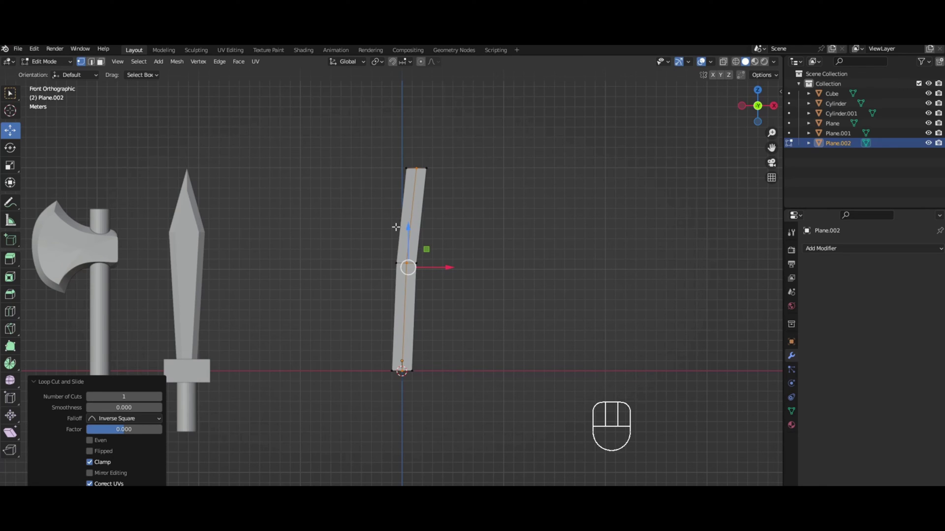
Step: Inset all of the strip's faces by about 0.45 m and leave Edit Mode
key("a")
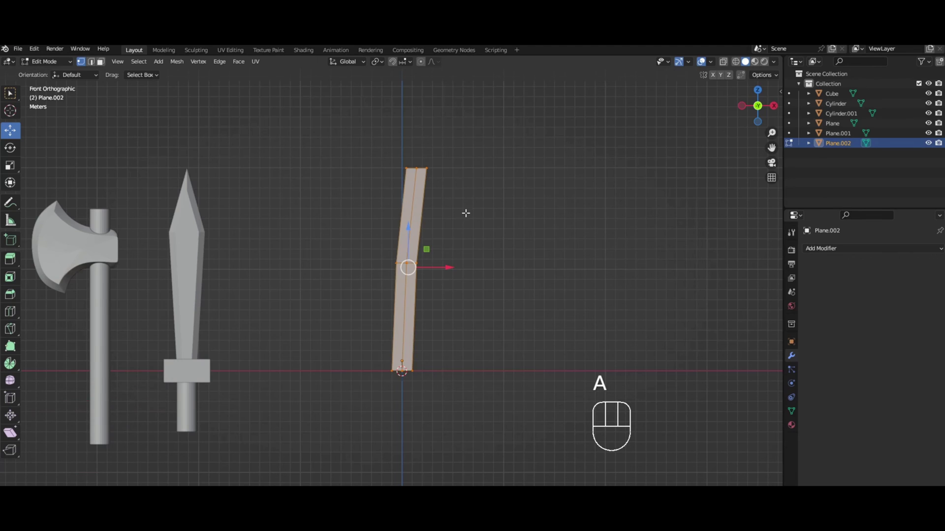
key("i")
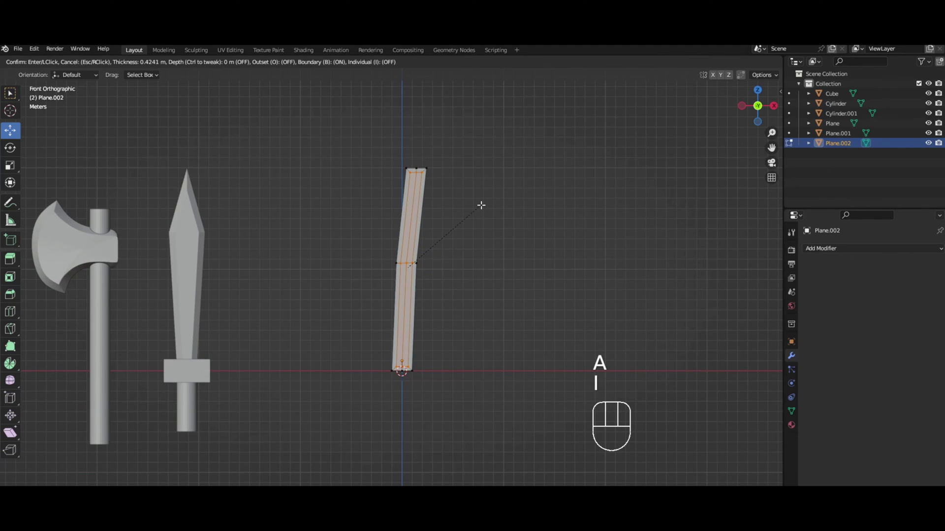
left_click(481, 206)
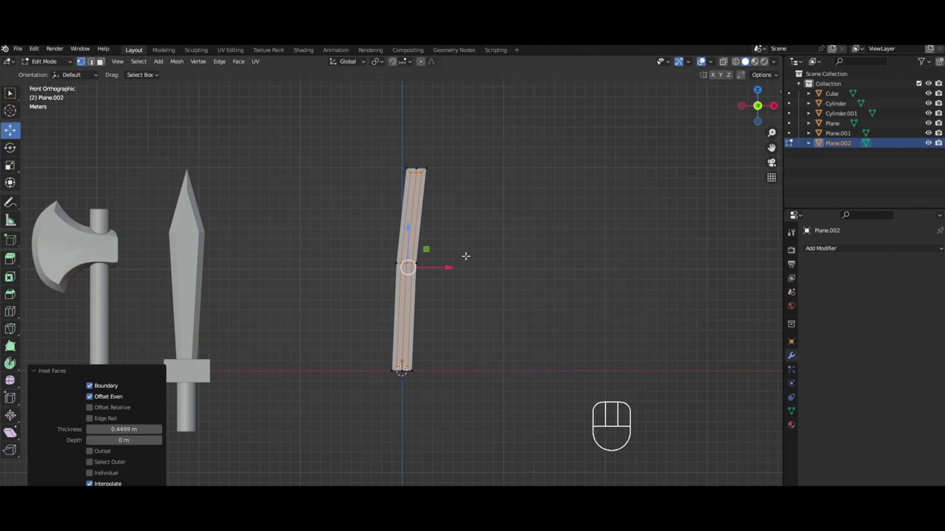
key("Tab")
key("Tab")
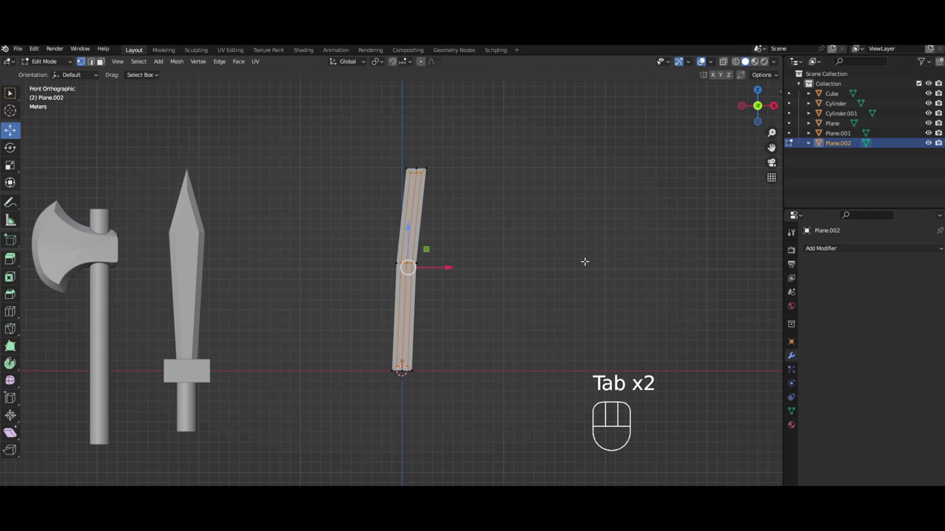
key("Tab")
left_click(467, 260)
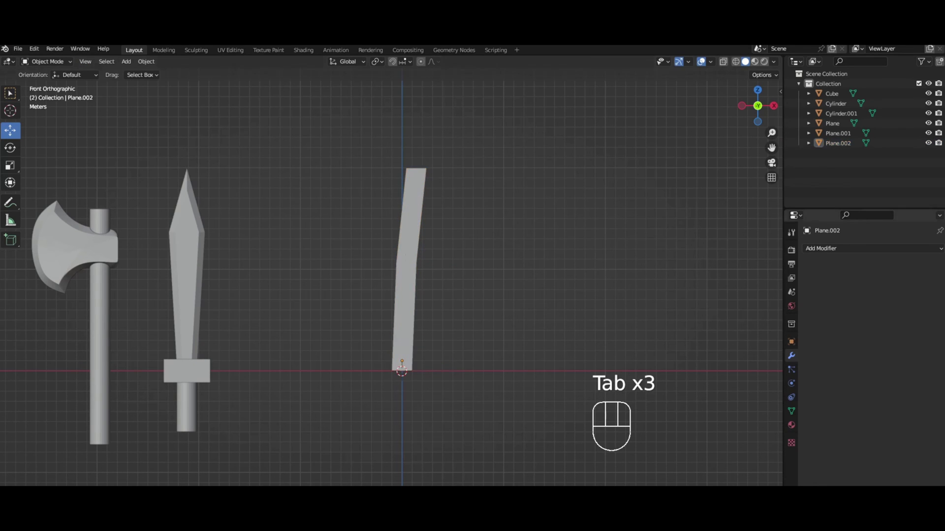
Step: Add a Solidify modifier to the strip with an offset of 0 and a thickness of 1 m
left_click(857, 247)
left_click(750, 421)
left_click(901, 305)
type("0")
left_click(896, 292)
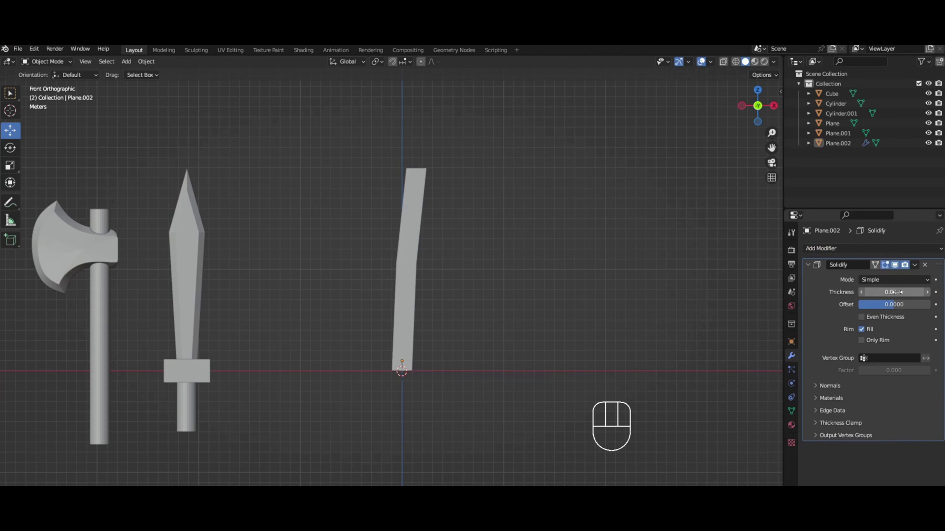
type("1")
key("Return")
Step: Apply the Solidify modifier to the new blade in Object Mode
key("Tab")
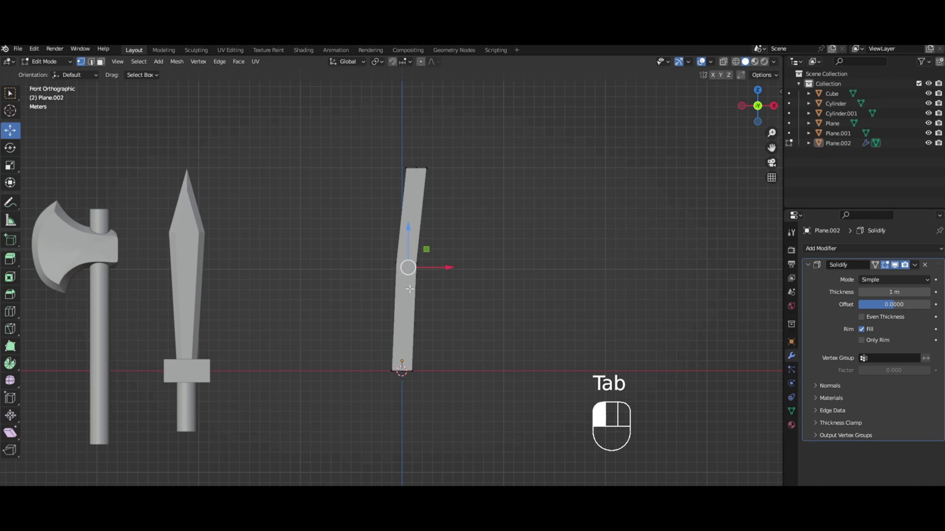
key("Tab")
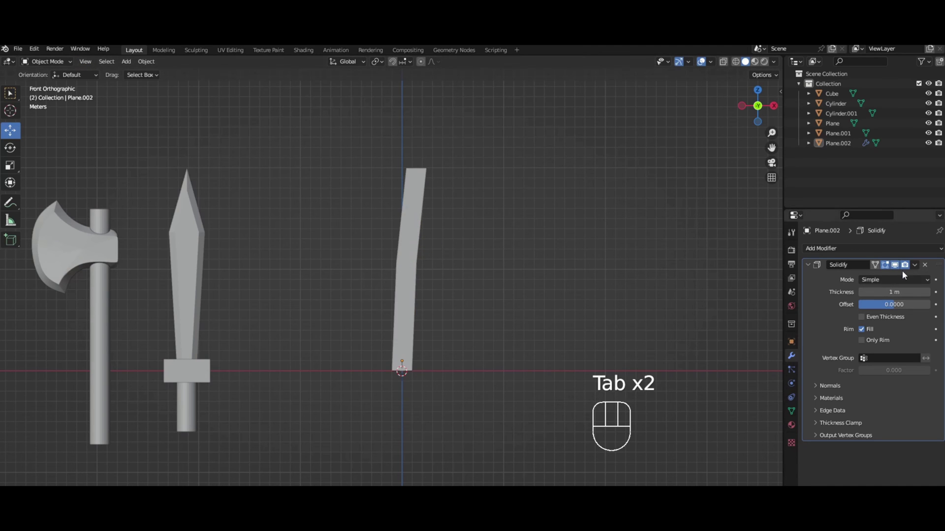
left_click(915, 265)
left_click(885, 273)
Step: Merge the two bottom corner vertices on the blade's -X side at their center
key("Tab")
middle_click(401, 341)
middle_click_drag(400, 340, 412, 361)
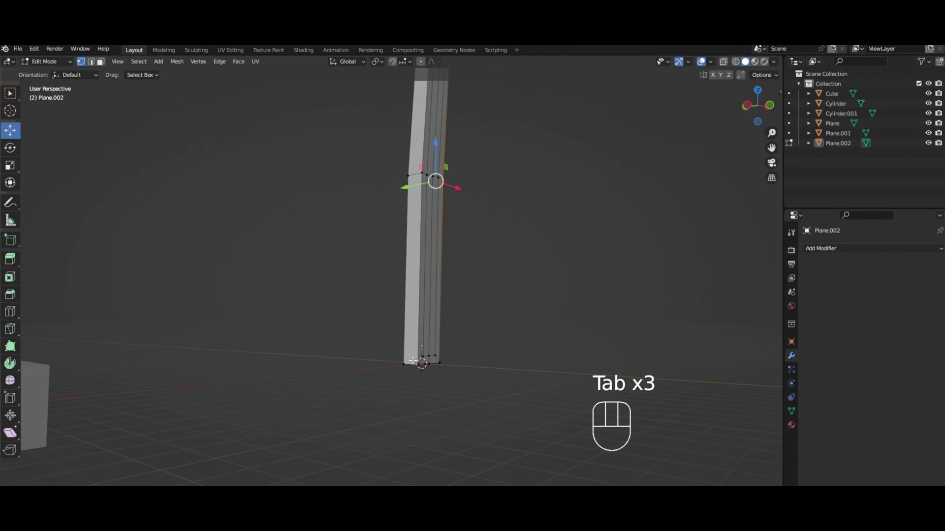
left_click(415, 362, "shift")
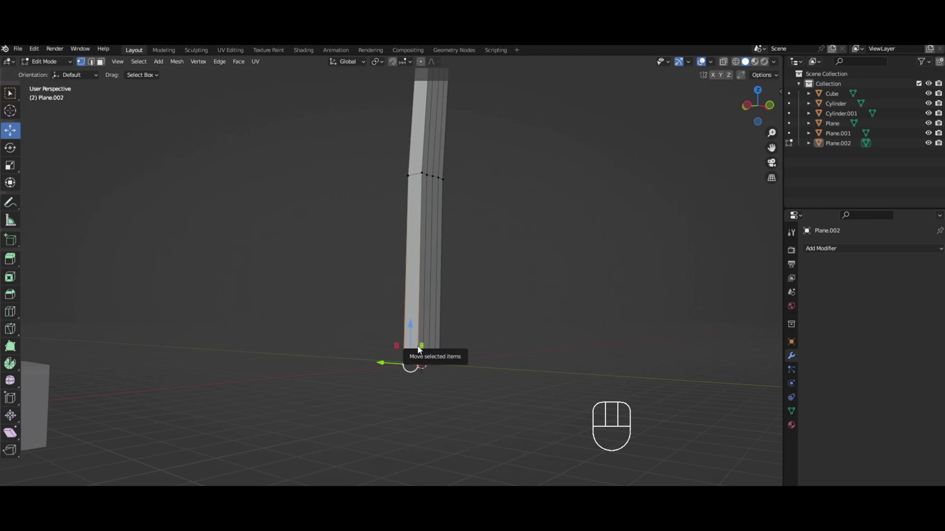
key("m")
left_click(401, 350)
Step: Merge the middle and top cross edges on the blade's -X side at their centers to form a sharp edge
middle_click_drag(468, 212, 418, 244)
key("2")
left_click(422, 249, "alt")
key("m")
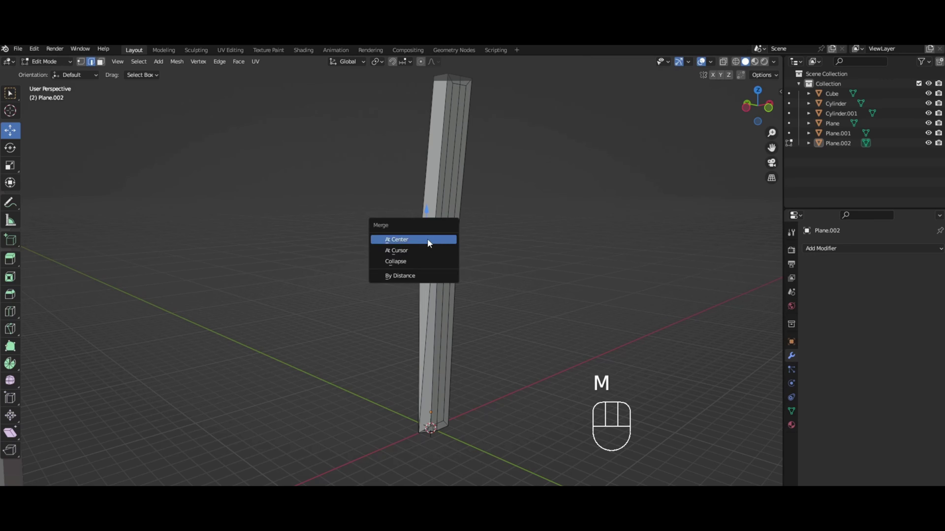
left_click(427, 240)
middle_click_drag(507, 146, 498, 184)
left_click(457, 148)
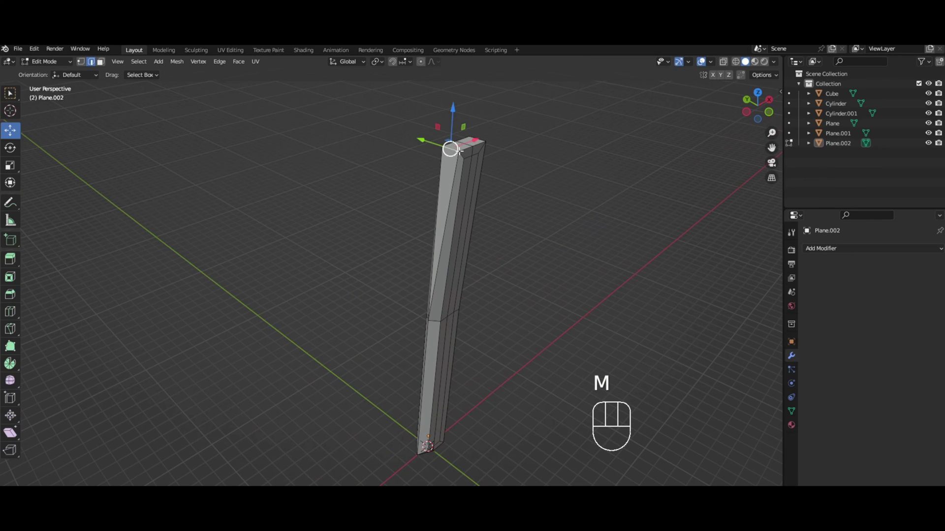
key("m")
left_click(458, 151)
Step: Merge the top and middle cross edges on the blade's +X side at their centers
middle_click_drag(458, 151, 433, 179)
left_click(445, 182)
key("m")
left_click(447, 184)
left_click(407, 179)
left_click(405, 181)
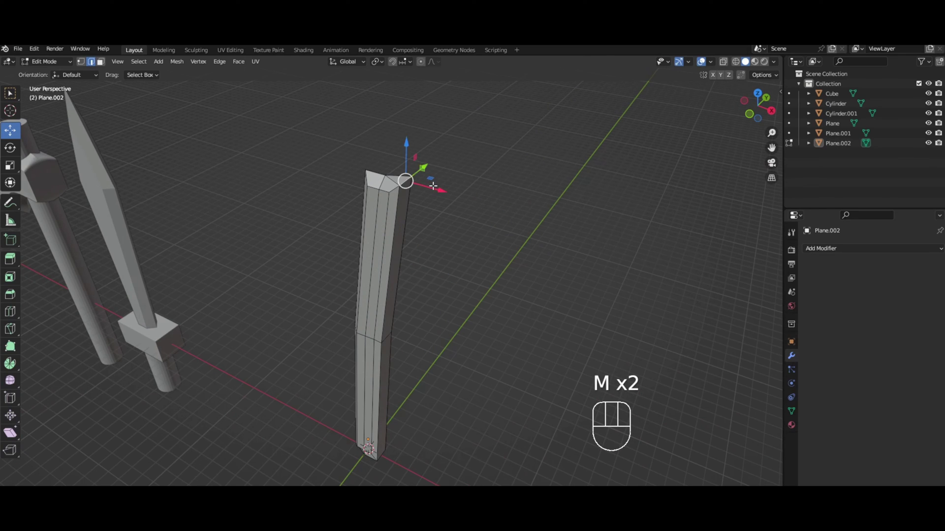
key("m")
left_click(418, 187)
middle_click_drag(418, 187, 412, 194)
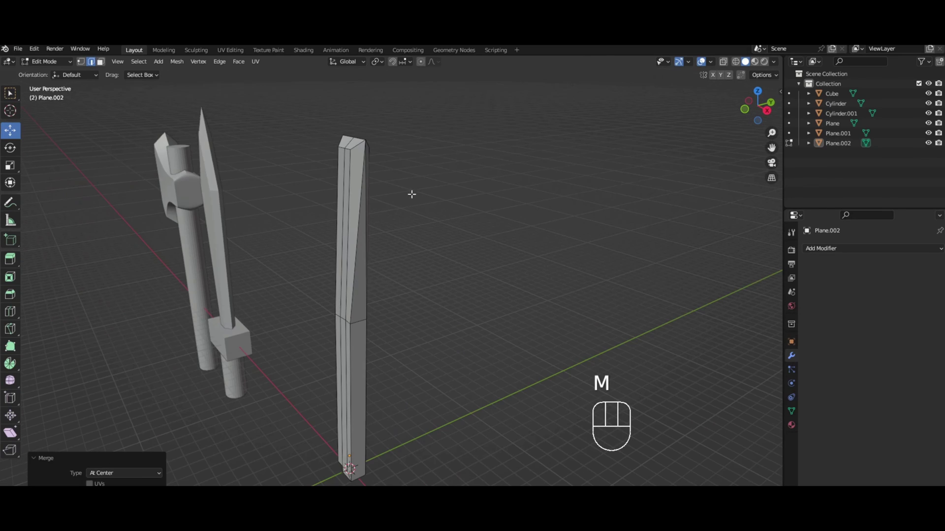
left_click(357, 325)
key("m")
left_click(364, 328)
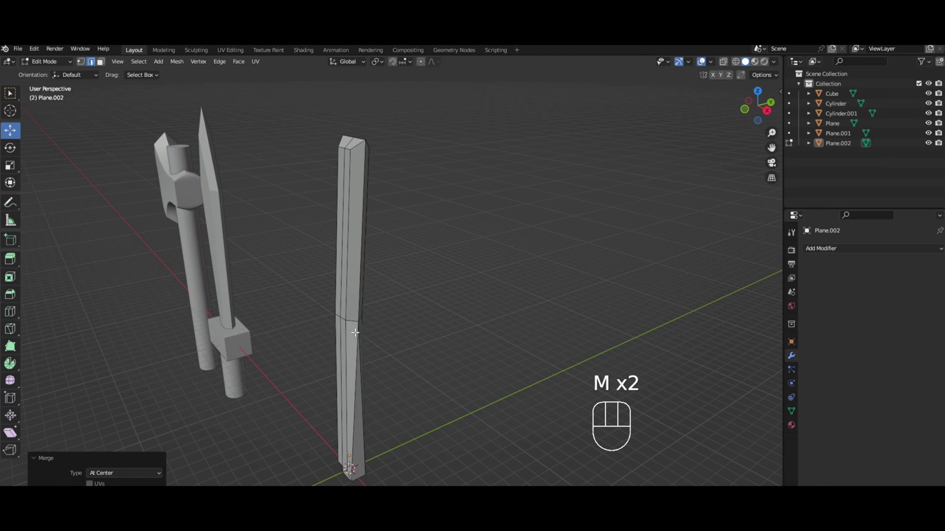
Step: Merge the bottom cross edge on the blade's +X side at its center and return to the front view
middle_click_drag(355, 333, 372, 293)
left_click(357, 387)
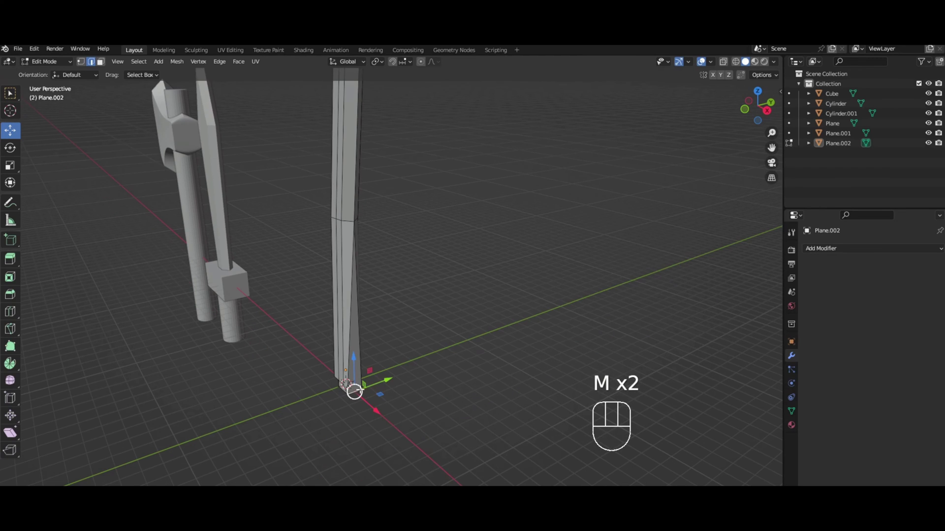
key("m")
left_click(357, 391)
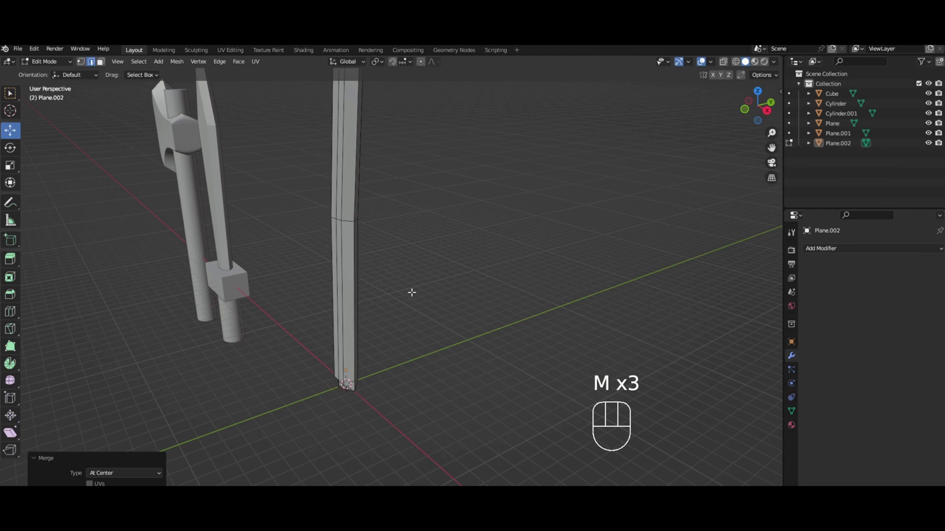
key("KP_1")
scroll(414, 290, "down", 3)
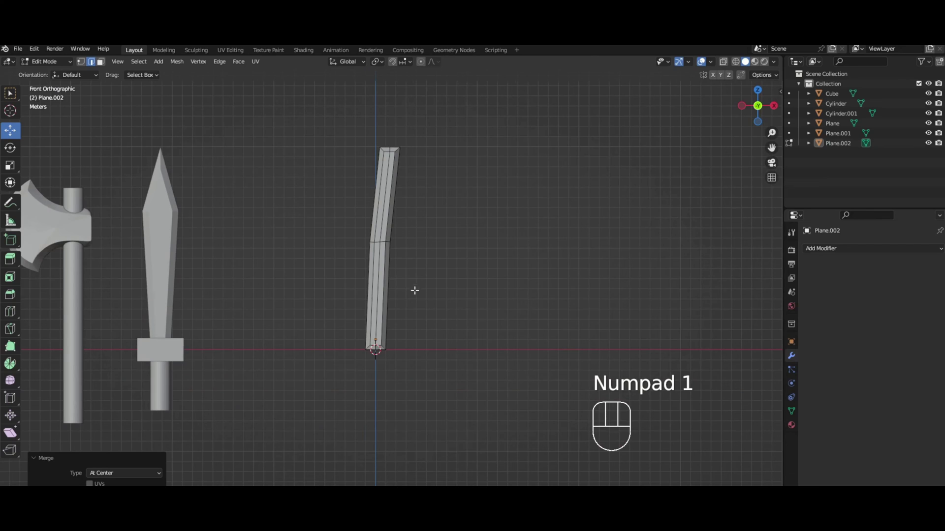
middle_click_drag(403, 161, 394, 217, "shift")
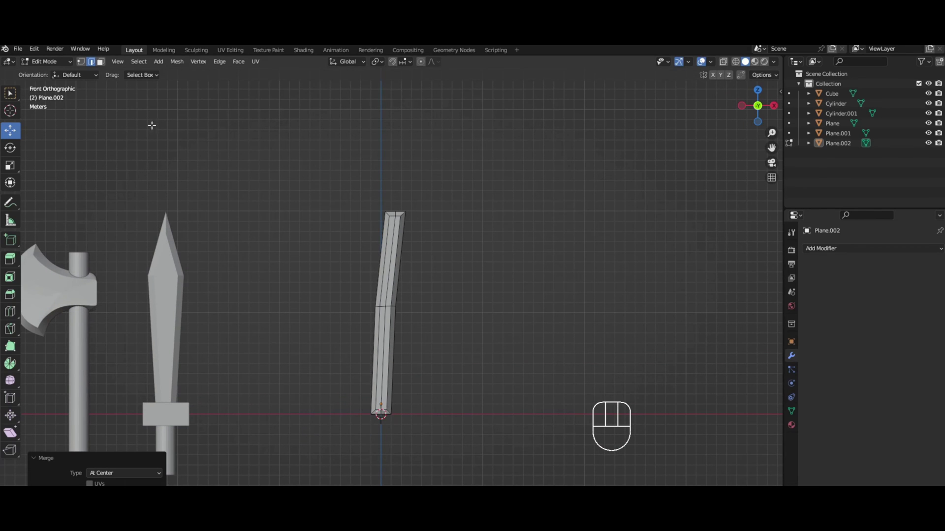
Step: Move the middle vertex of the blade's top edge upward and toward +X to form a pointed tip
left_click(82, 61)
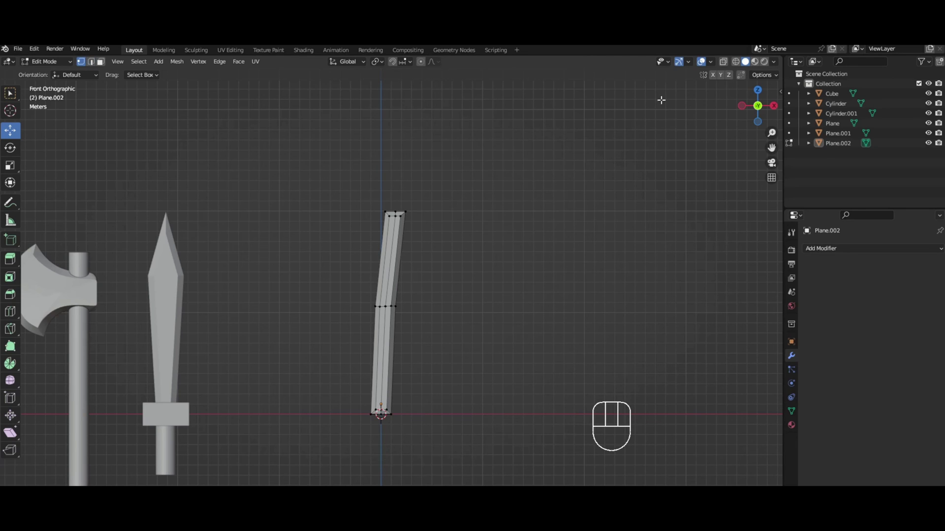
left_click(723, 62)
scroll(509, 191, "up", 4)
middle_click_drag(509, 192, 439, 146, "shift")
scroll(460, 141, "down", 3)
left_click_drag(412, 164, 438, 196)
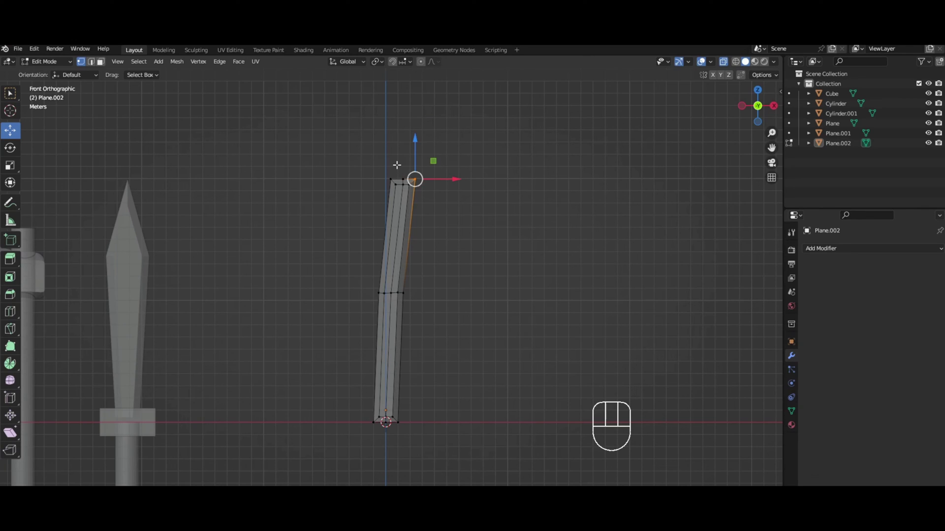
left_click(391, 180)
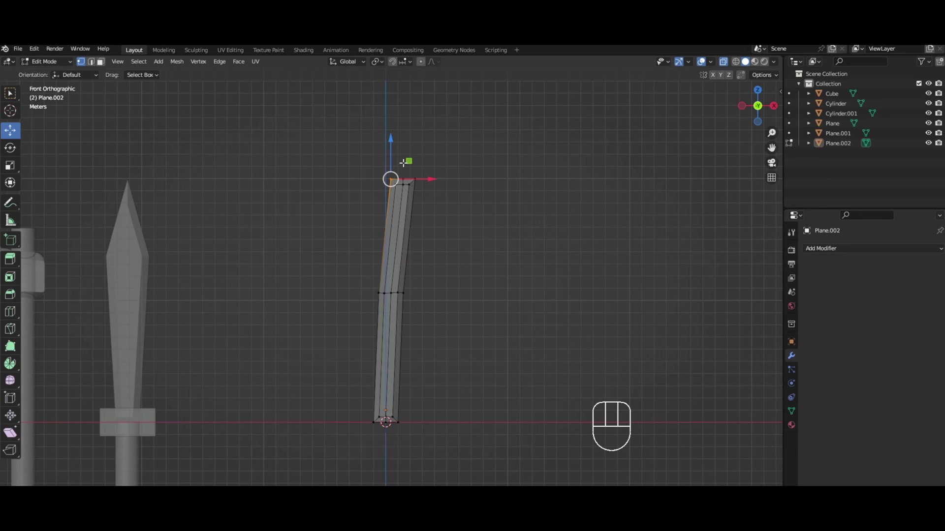
left_click_drag(400, 157, 395, 181)
key("g")
left_click(412, 172)
Step: Raise the blade's -X top corner vertex, then move the inner vertex beside it about 0.244 m in X and 0.407 m in Z
key("g")
left_click(397, 174)
key("g")
left_click(395, 178)
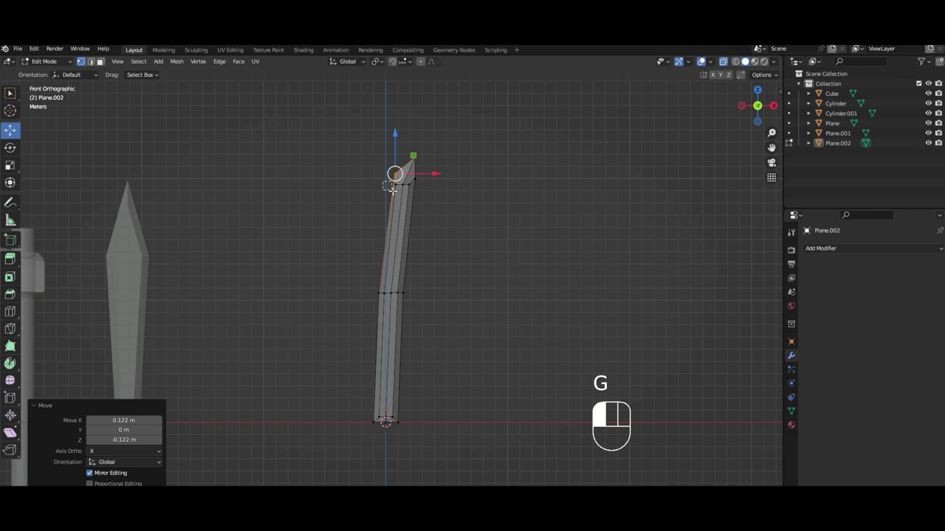
key("g")
left_click(399, 179)
left_click(400, 180)
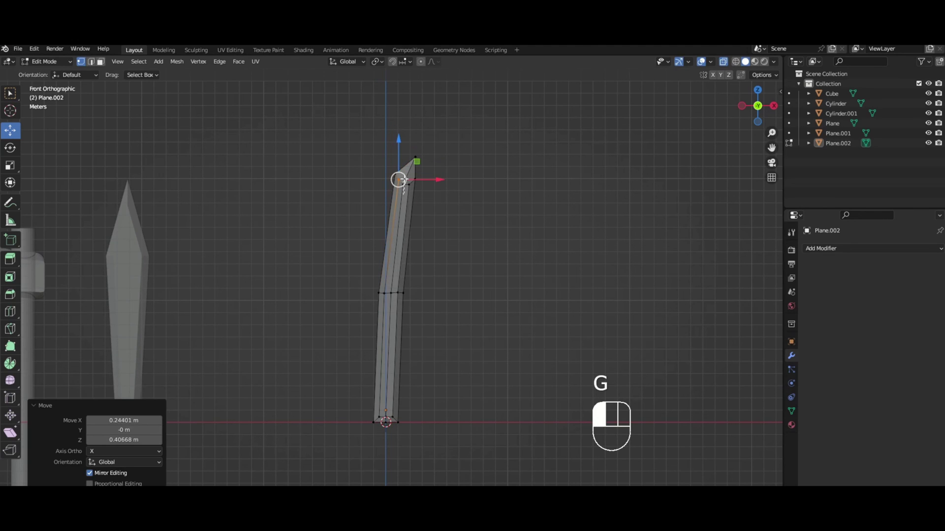
Step: Move the middle inner vertex below the tip up and toward +X, closer to the blade's point
scroll(401, 181, "up", 2)
middle_click_drag(402, 180, 442, 137, "shift")
scroll(405, 268, "up", 2)
scroll(384, 242, "up", 1)
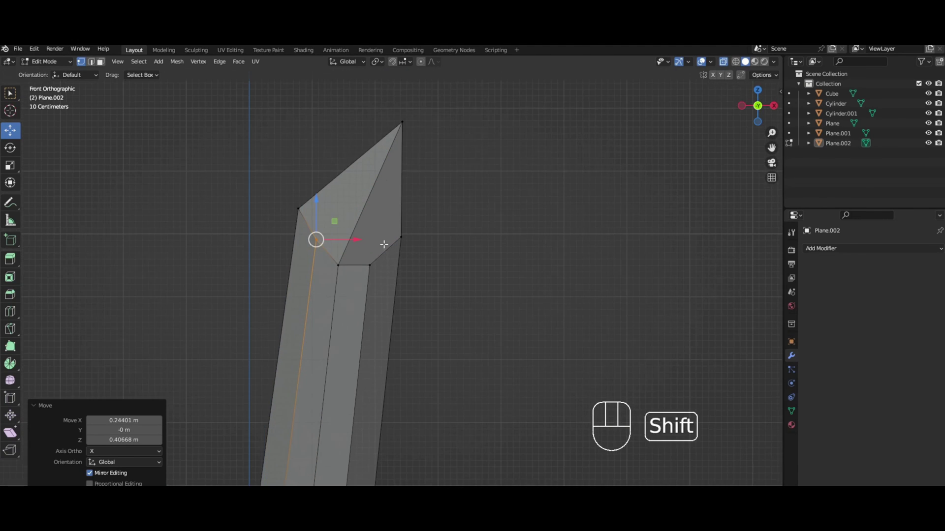
middle_click_drag(385, 243, 375, 234, "shift")
key("g")
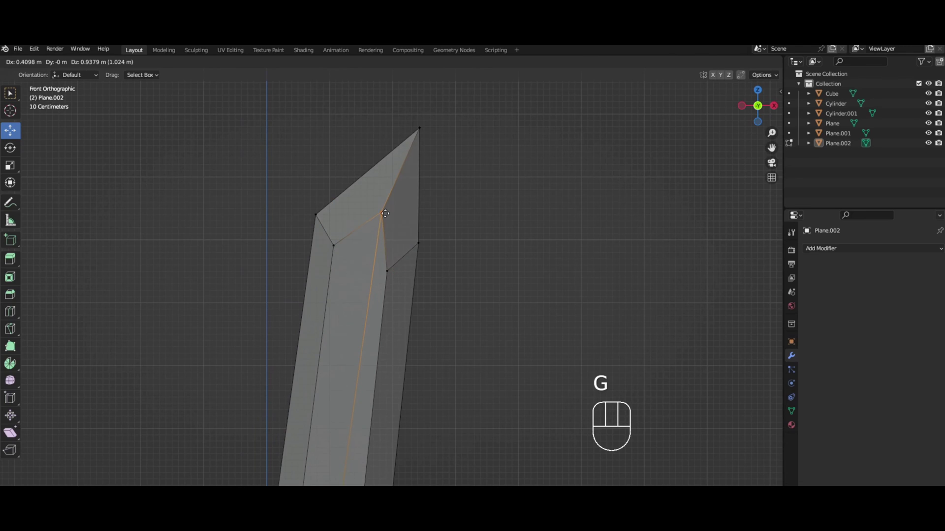
left_click(389, 208)
Step: Nudge the inner vertex beside the blade's +X top corner slightly toward -X
left_click(419, 243)
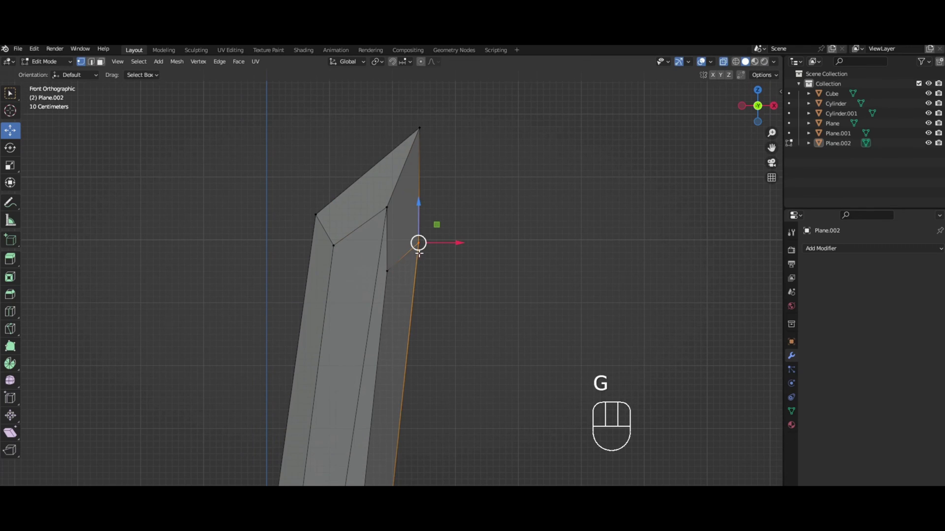
scroll(418, 256, "down", 3)
key("alt+a")
left_click(381, 258)
key("g")
left_click(401, 278)
key("g")
key("Escape")
Step: Extend the blade's tip toward +X and upward, and nudge the +X corner vertex about 0.054 m in X and -0.041 m in Z
left_click(422, 257)
left_click(407, 192)
key("g")
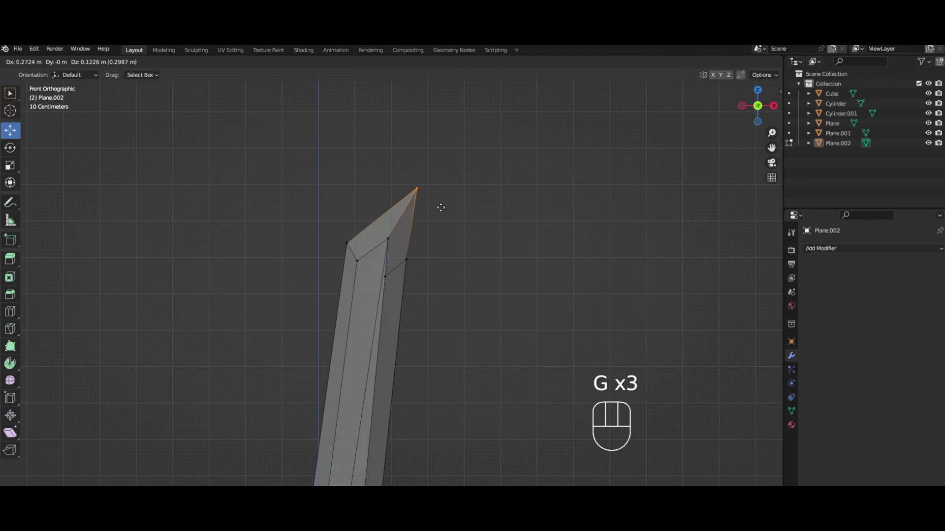
left_click(445, 204)
left_click(408, 268)
key("g")
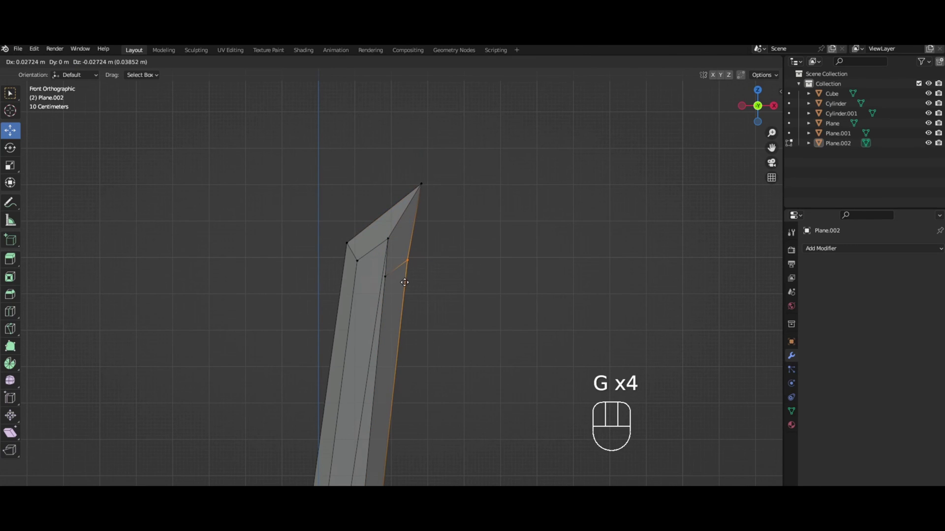
left_click(404, 283)
scroll(404, 282, "down", 4)
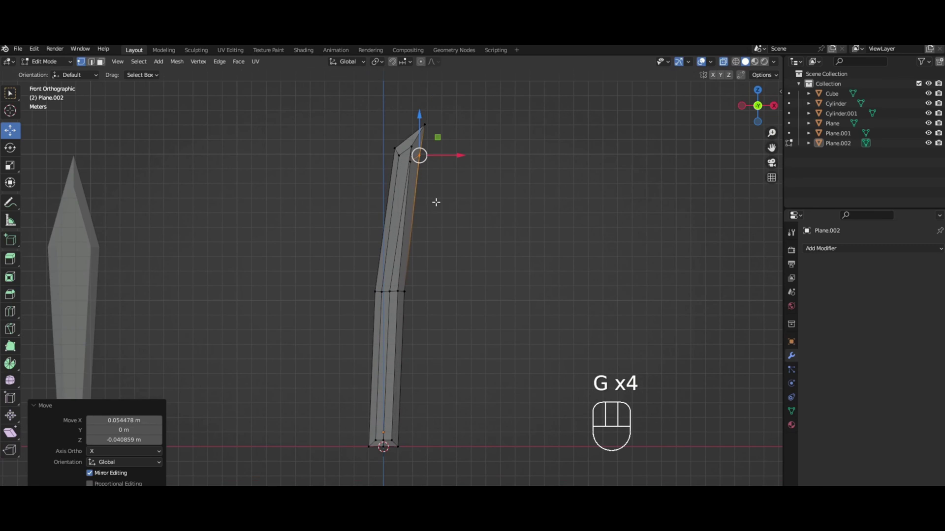
mouse_move(437, 196)
middle_mouse_down("shift")
mouse_move(429, 183)
mouse_move(363, 184)
mouse_move(376, 199)
mouse_move(538, 217)
mouse_move(429, 192)
middle_mouse_up("shift")
Step: Inspect the blade's overall shape in Object Mode from perspective and front views, comparing it with the finished sword and axe
key("Tab")
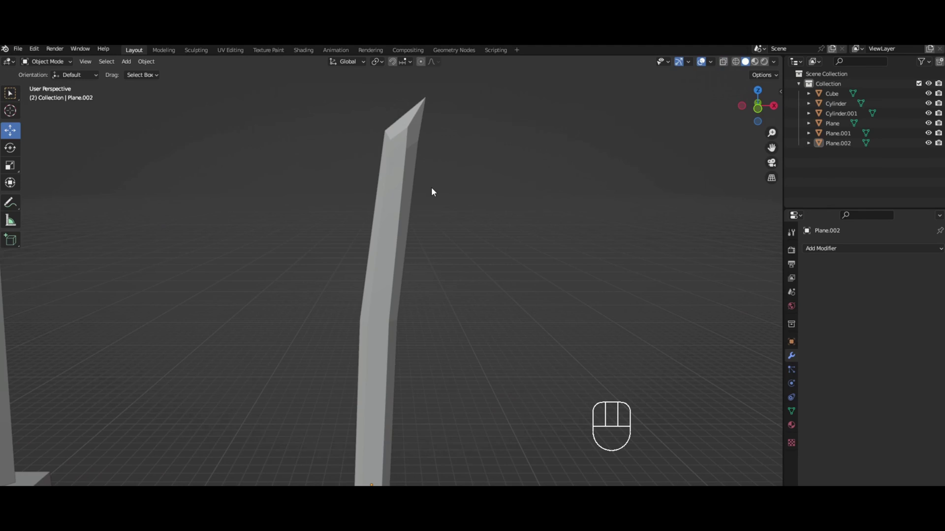
key("Tab")
key("KP_1")
scroll(271, 249, "down", 2)
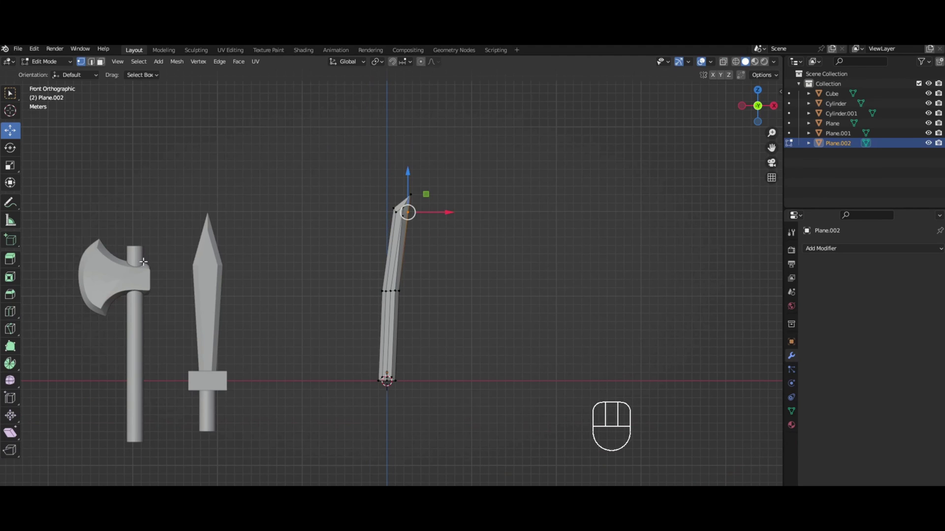
key("Tab")
scroll(375, 211, "up", 4)
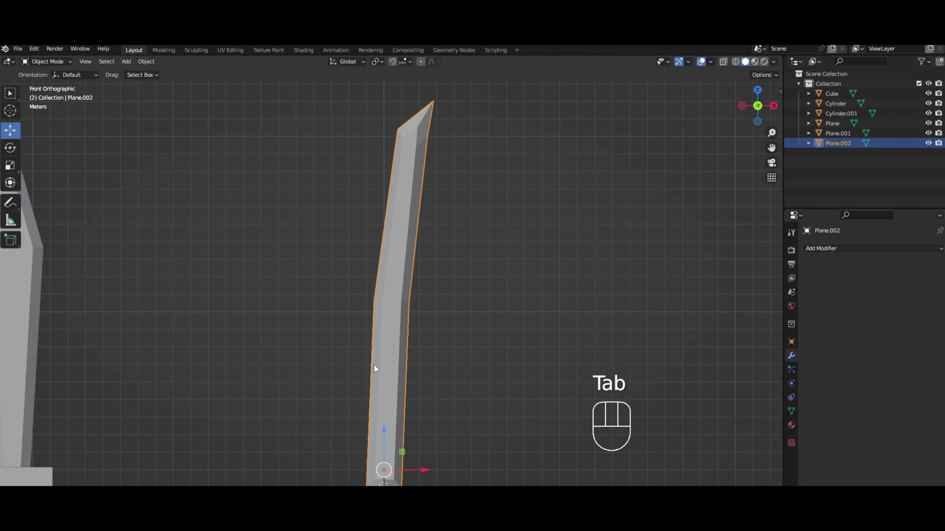
scroll(399, 329, "down", 3)
middle_click_drag(400, 305, 389, 294, "shift")
Step: Flatten the blade's bottom vertices by scaling them to 0 along Z
key("Tab")
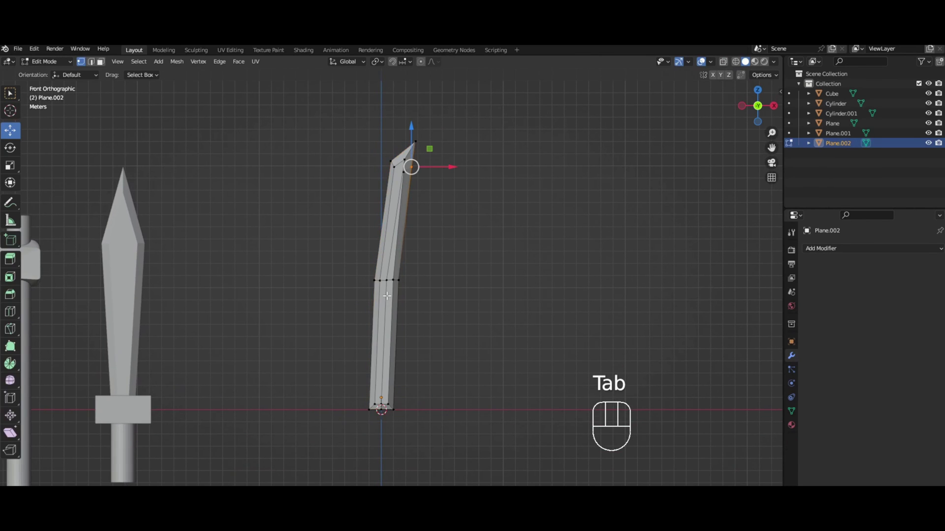
left_click(723, 62)
left_click_drag(319, 359, 419, 417)
key("x")
left_click(434, 411)
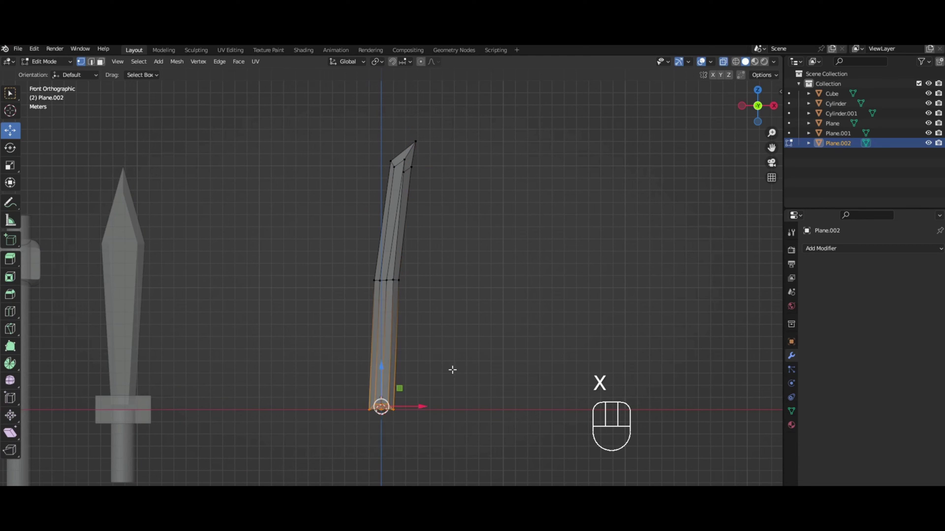
key("s")
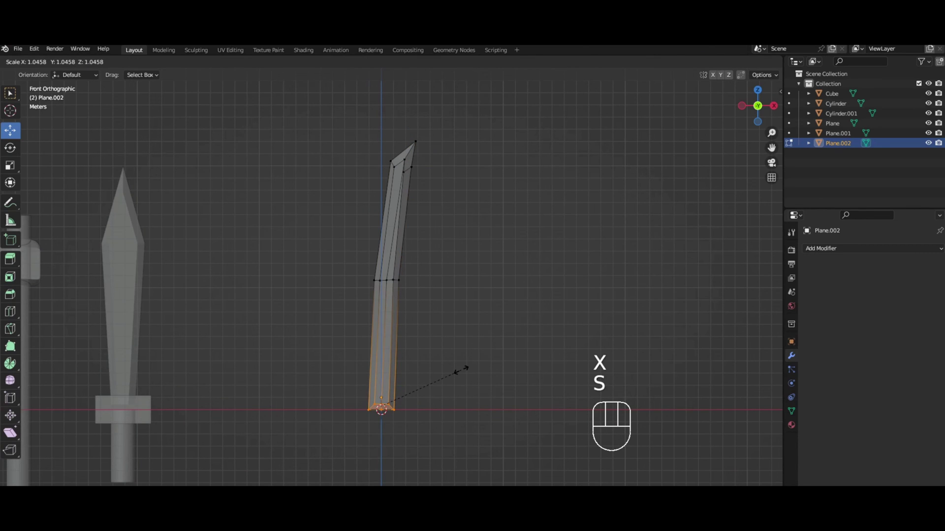
key("z")
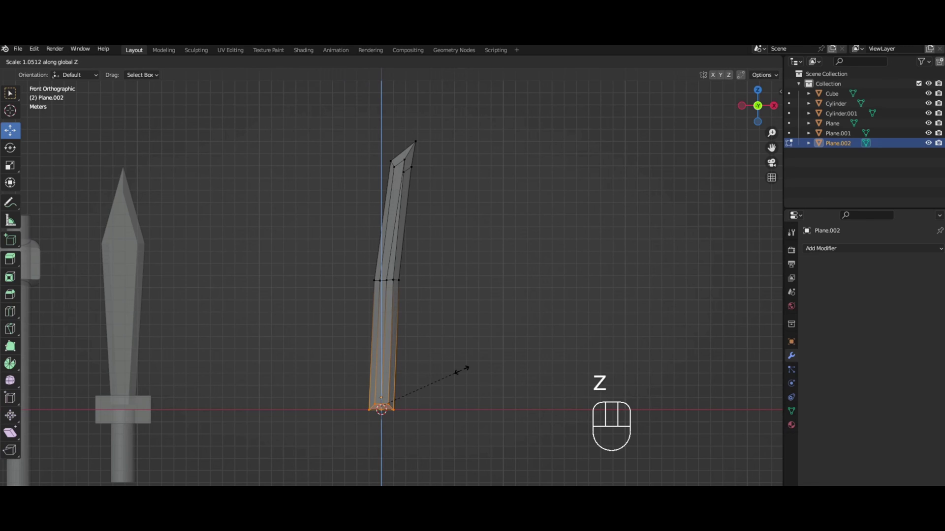
key("KP_0")
key("KP_Enter")
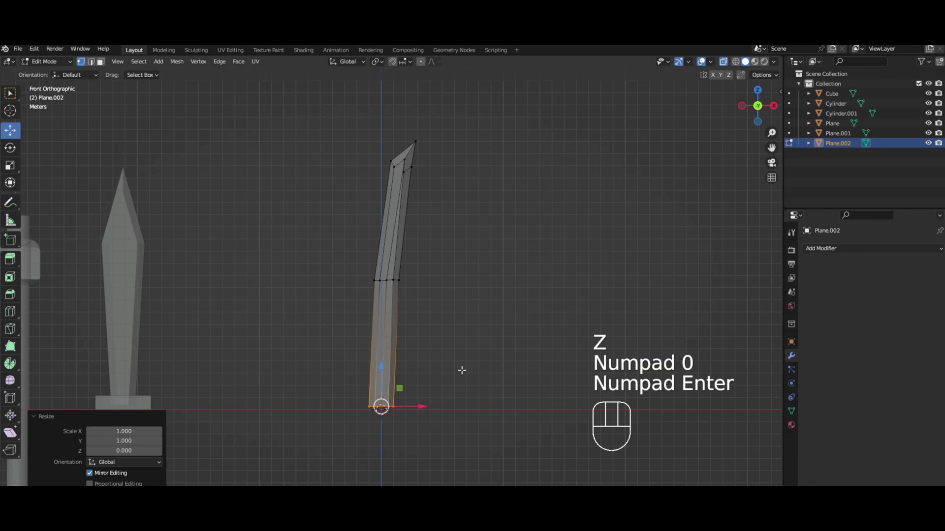
Step: Add a Subdivision Surface modifier to the blade and check the smoothed shape with X-ray off
key("Tab")
left_click(836, 249)
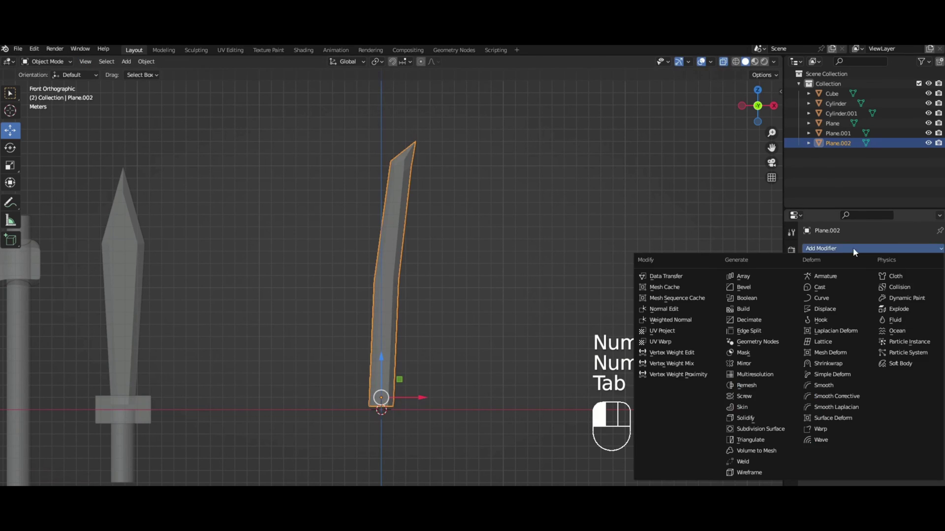
left_click(847, 248)
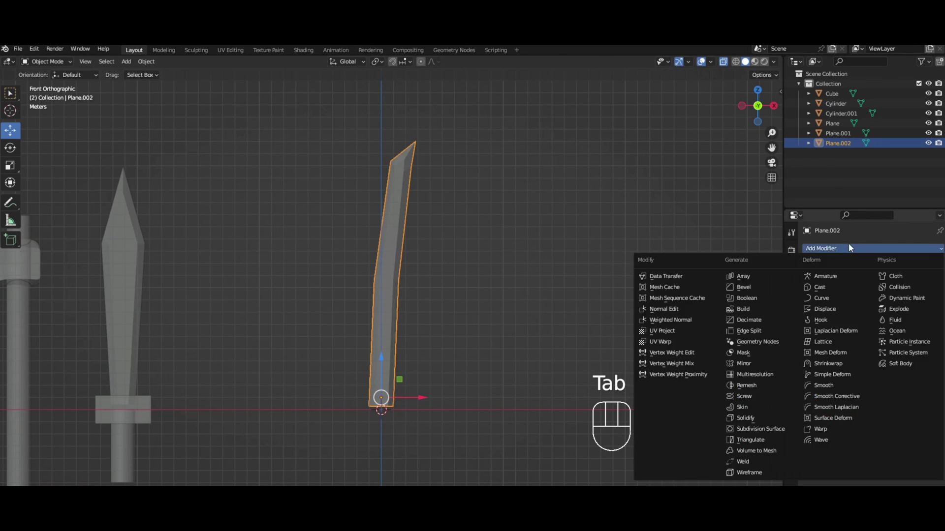
left_click(770, 429)
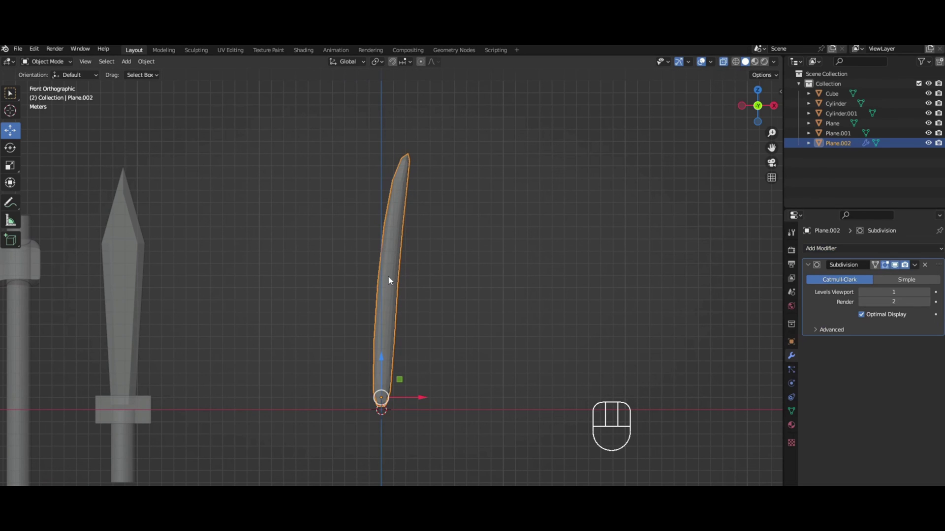
key("Tab")
key("Tab")
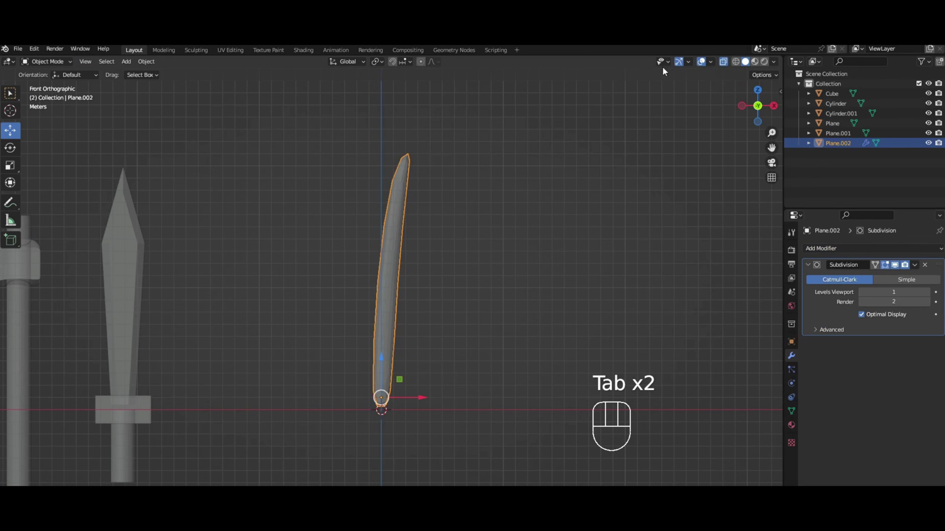
left_click(723, 61)
scroll(423, 280, "up", 1)
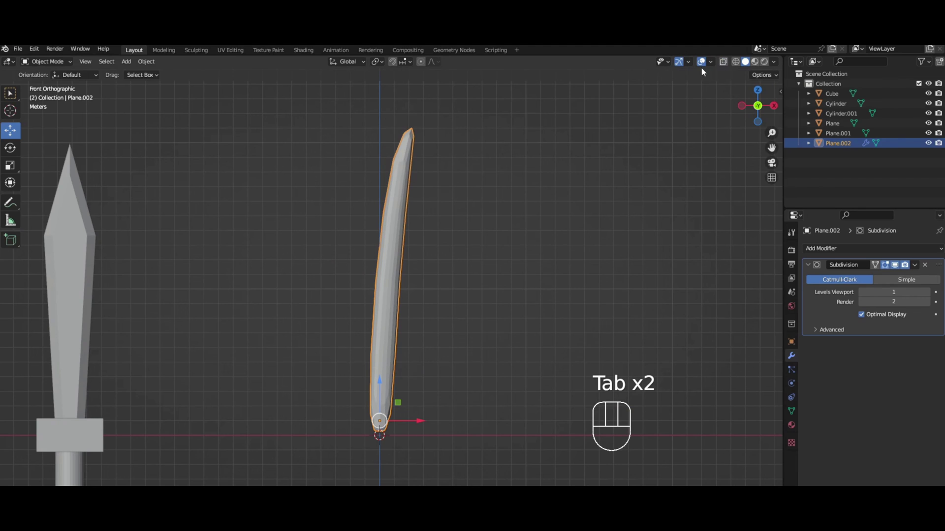
Step: Crease the blade's bottom edges with a factor of 1 in X-ray display
left_click(724, 55)
left_click(723, 61)
middle_click_drag(390, 322, 429, 279, "shift")
key("Tab")
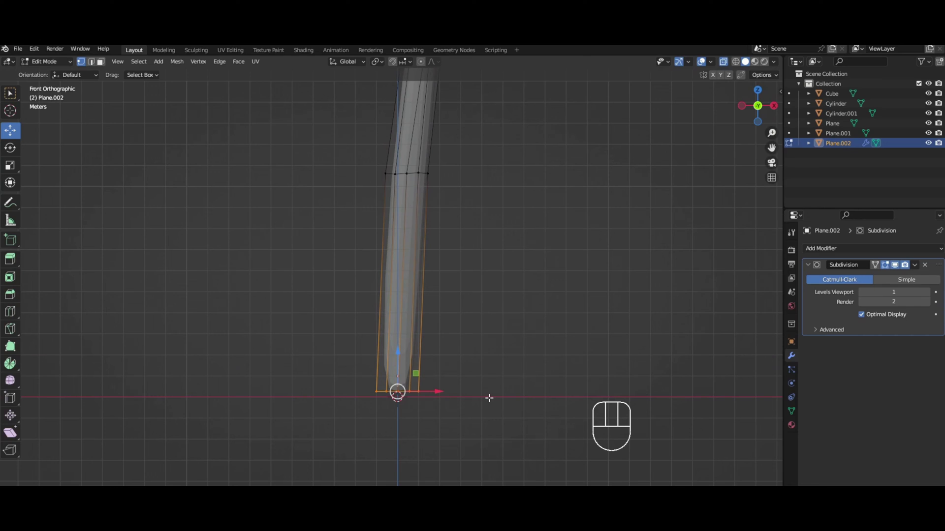
key("shift+e")
left_click(649, 304)
middle_click_drag(505, 217, 473, 240)
key("KP_1")
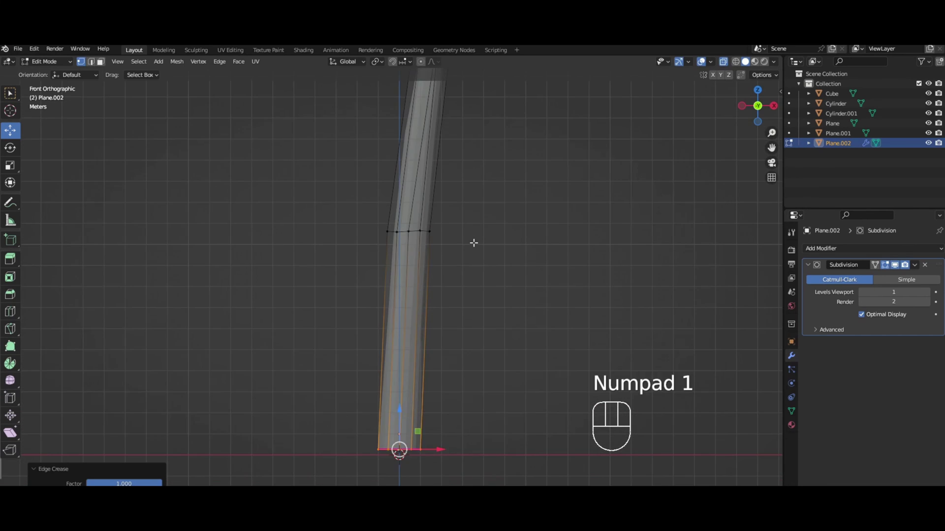
Step: Crease the blade's outer edge loop with a factor of 1
scroll(474, 242, "down", 3)
left_click(402, 234, "alt")
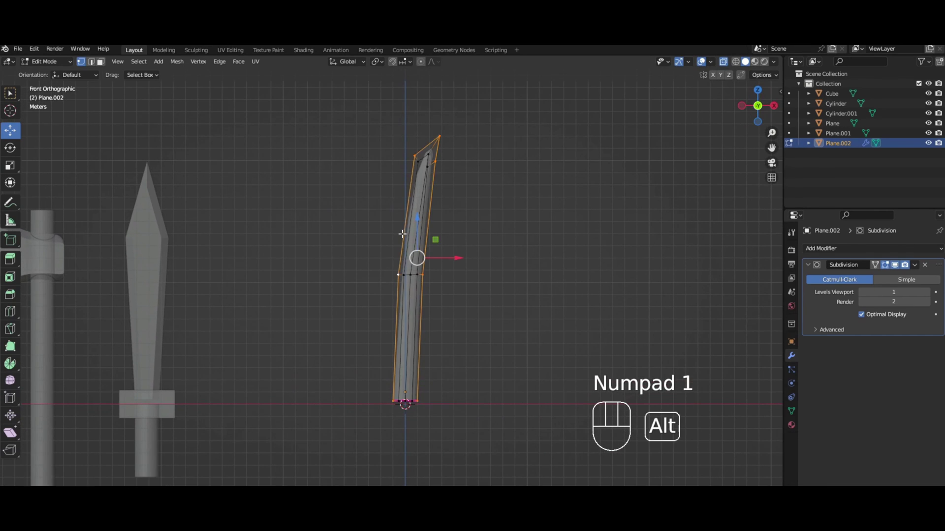
key("shift+e")
key("1")
key("Return")
scroll(327, 166, "up", 2)
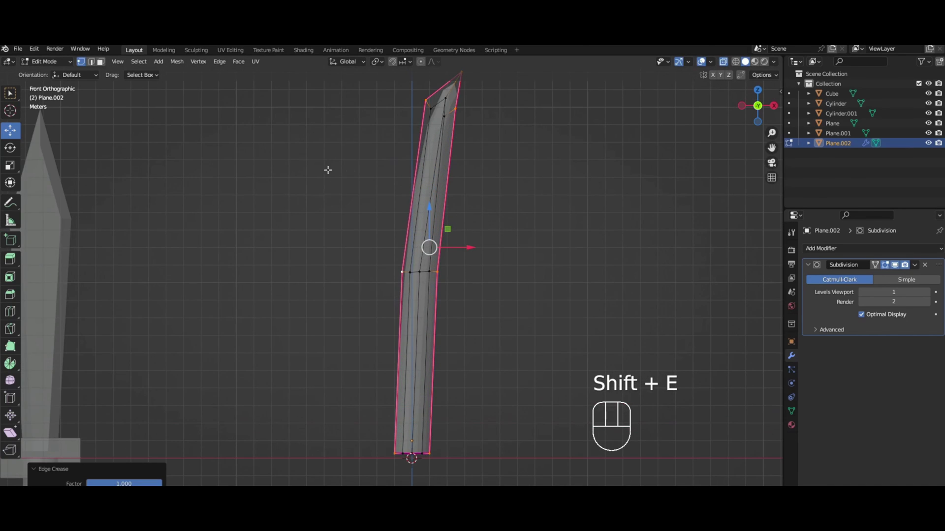
Step: Crease the edge between the blade's tip and the inner vertex below it with a factor of 1
middle_click_drag(327, 166, 451, 258, "shift")
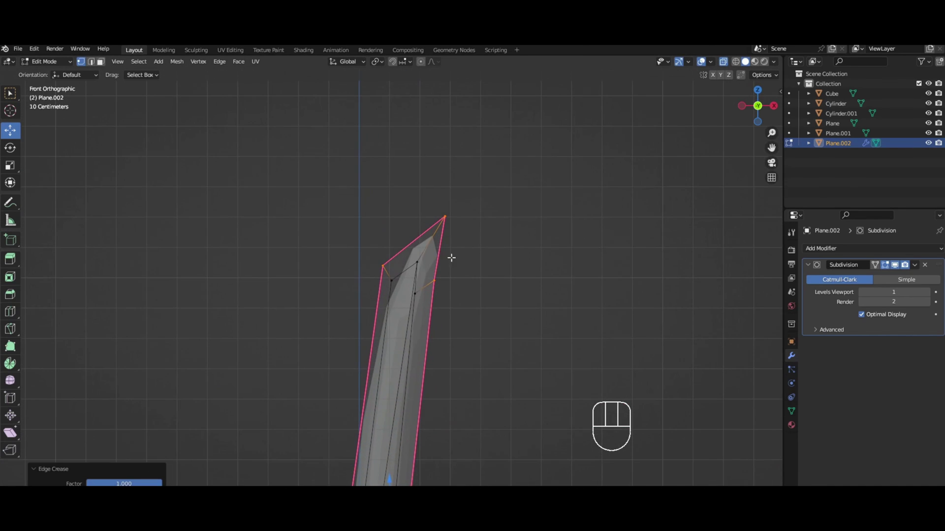
left_click_drag(403, 197, 483, 269)
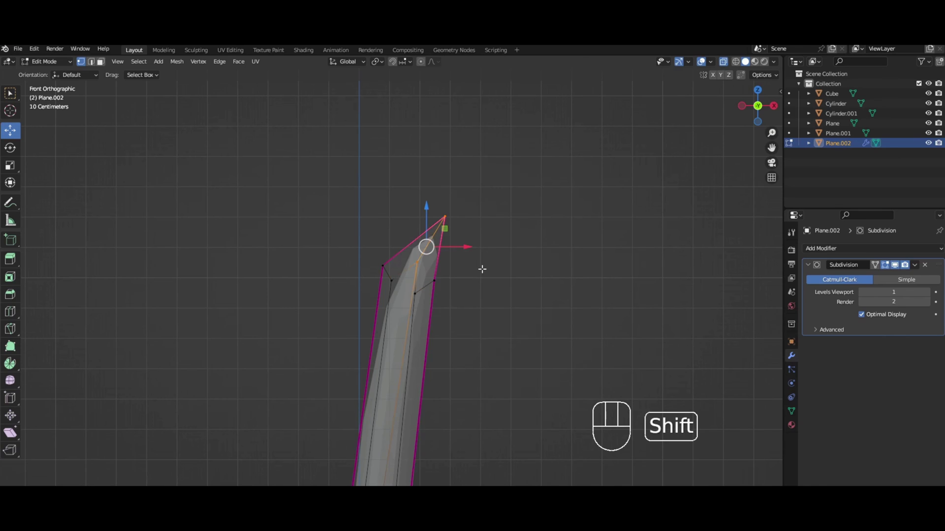
key("shift+e")
left_click(611, 245)
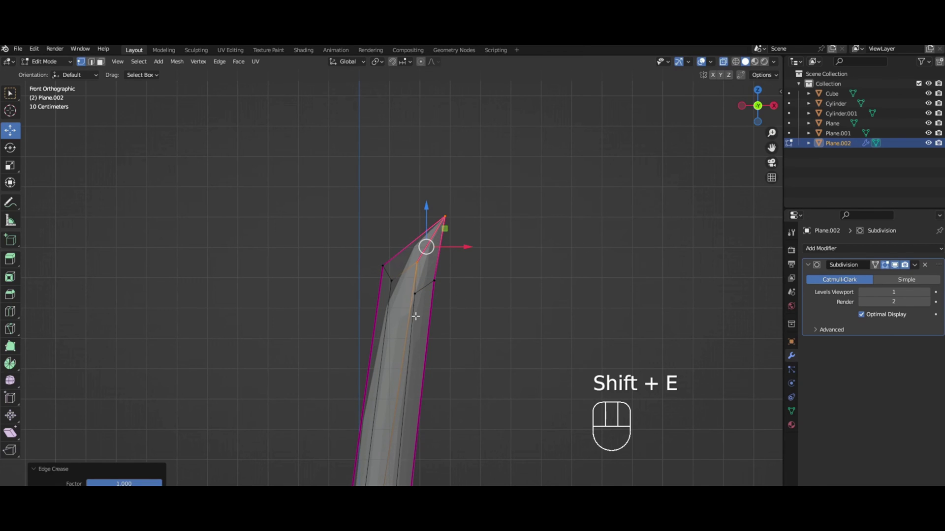
Step: Crease the lengthwise bevel edge line on the blade's +X side with a factor of 1
middle_click_drag(405, 272, 374, 236, "shift")
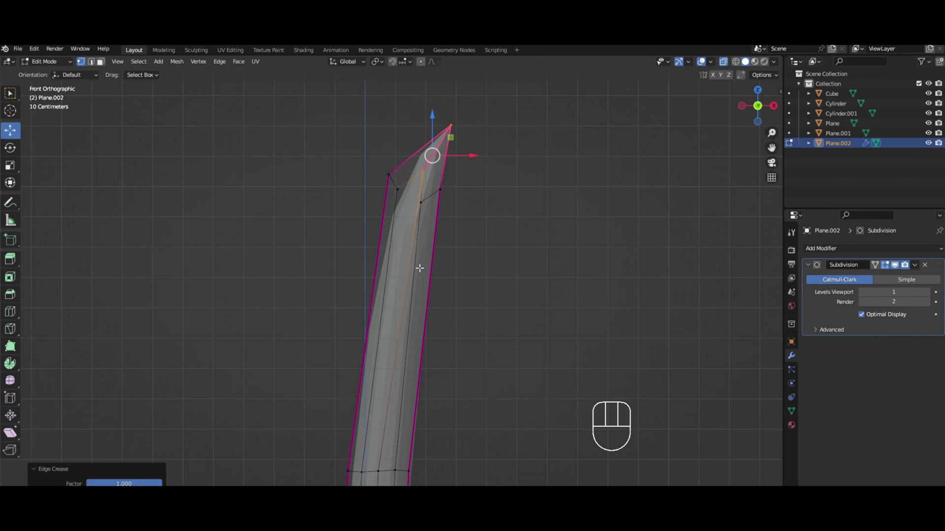
scroll(393, 346, "down", 3)
middle_click_drag(394, 346, 399, 292, "shift")
left_click(395, 329, "alt")
middle_click_drag(412, 125, 443, 175, "shift")
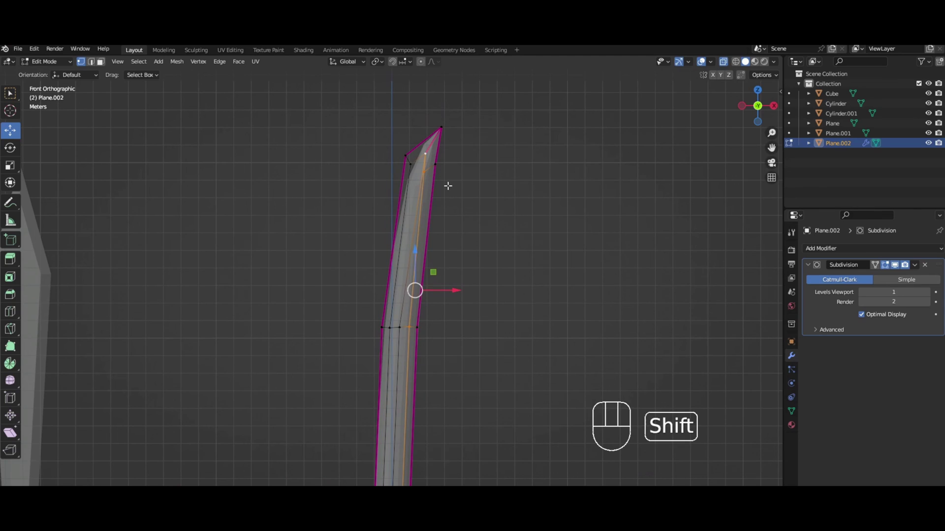
key("shift+e")
left_click(679, 176)
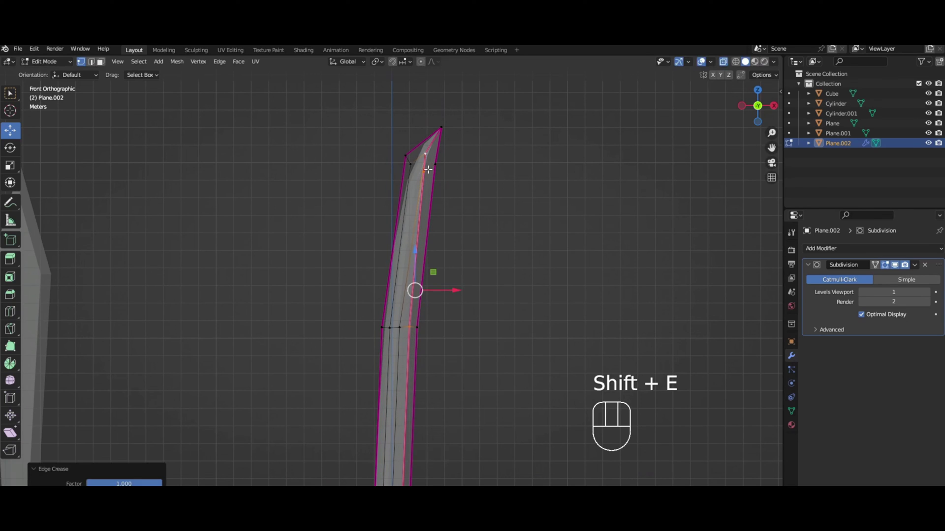
Step: Crease the blade's lengthwise bevel edge line on the -X side, including the short edge near the tip, with a factor of 1
left_click(419, 155)
left_click(414, 157, "shift")
left_click(438, 156)
left_click(422, 159)
left_click_drag(422, 160, 415, 162, "shift")
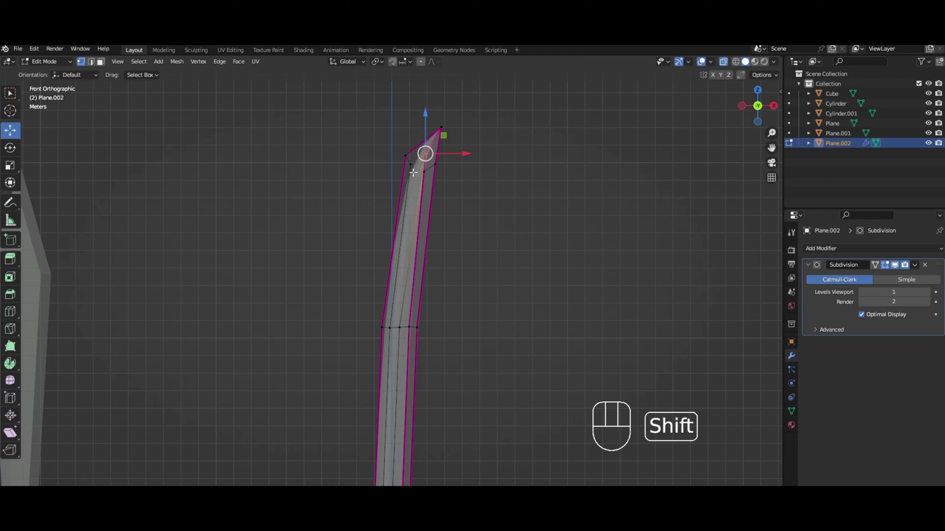
scroll(394, 254, "down", 4, "shift")
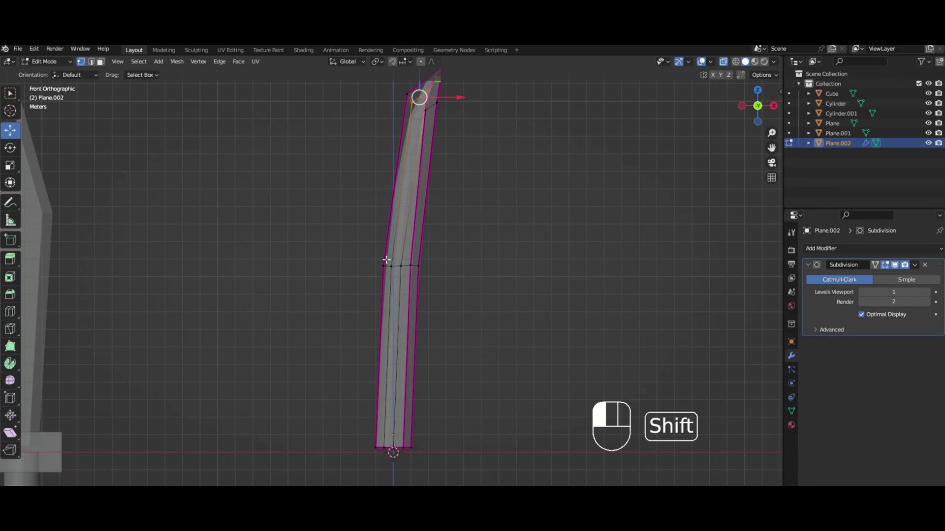
left_click_drag(394, 278, 394, 280, "shift")
left_click_drag(385, 460, 386, 462, "shift")
key("shift+e")
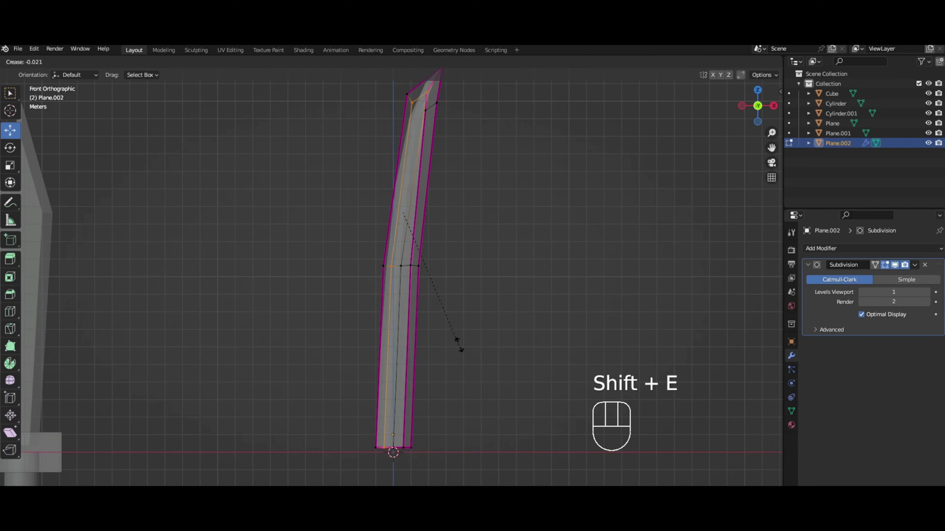
left_click(94, 299)
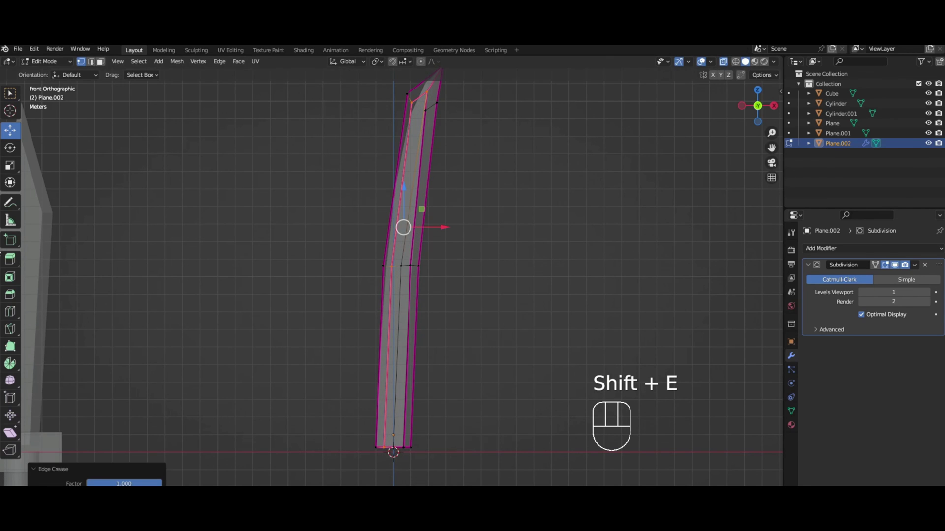
scroll(623, 169, "up", 2, "shift")
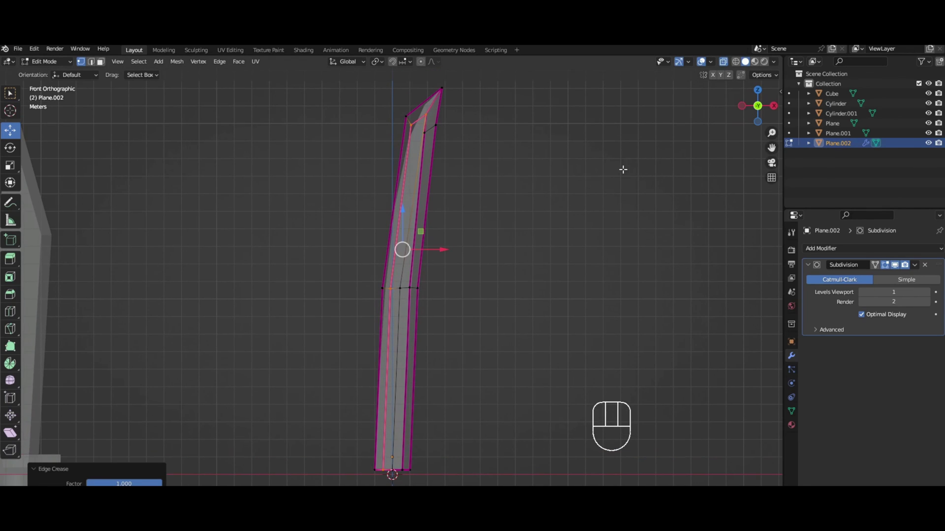
Step: Turn off X-ray display and inspect the creased blade's tip in Object Mode
left_click(723, 64)
key("Tab")
middle_click_drag(482, 245, 500, 284)
key("KP_1")
scroll(467, 174, "up", 2)
middle_click_drag(459, 163, 666, 261, "shift")
key("Tab")
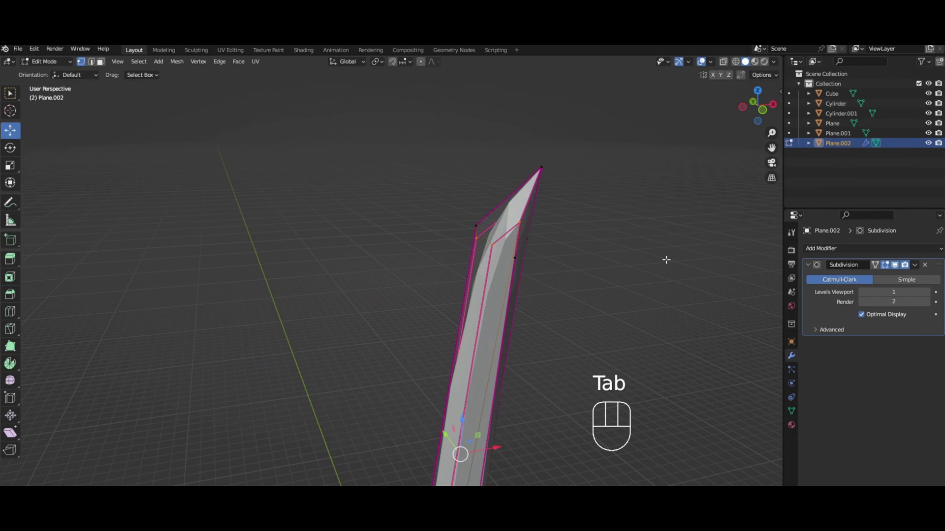
Step: Set the Subdivision modifier's viewport levels to 5 and check the smoothed blade from the front
left_click(927, 292)
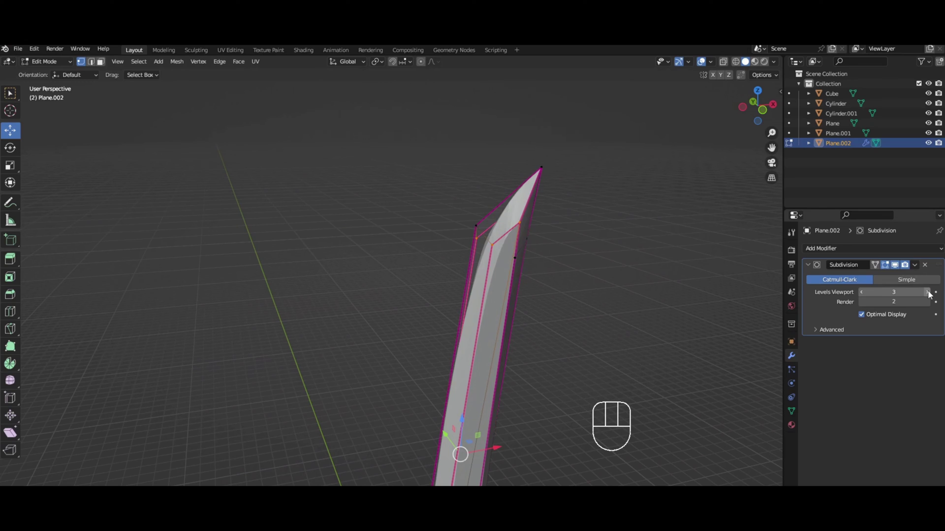
left_click(927, 293)
left_click(928, 292)
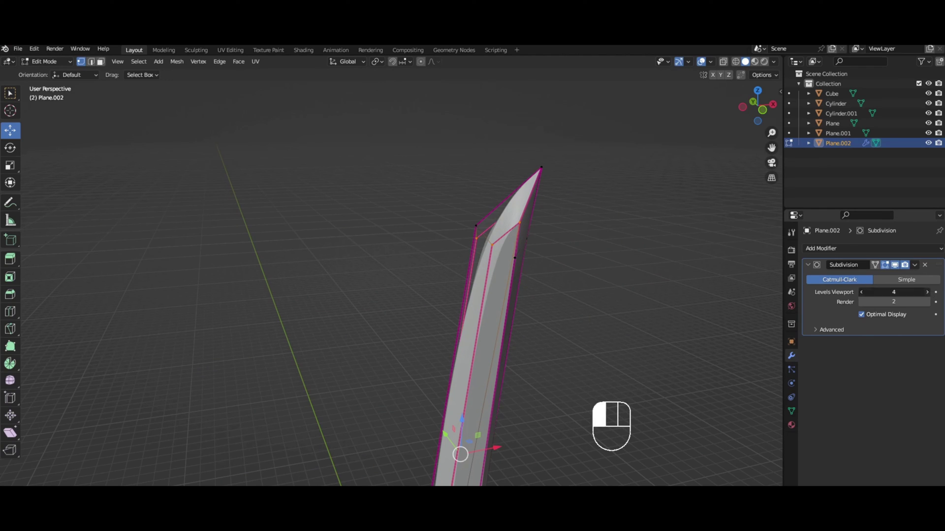
key("Tab")
middle_click_drag(609, 288, 562, 233, "shift")
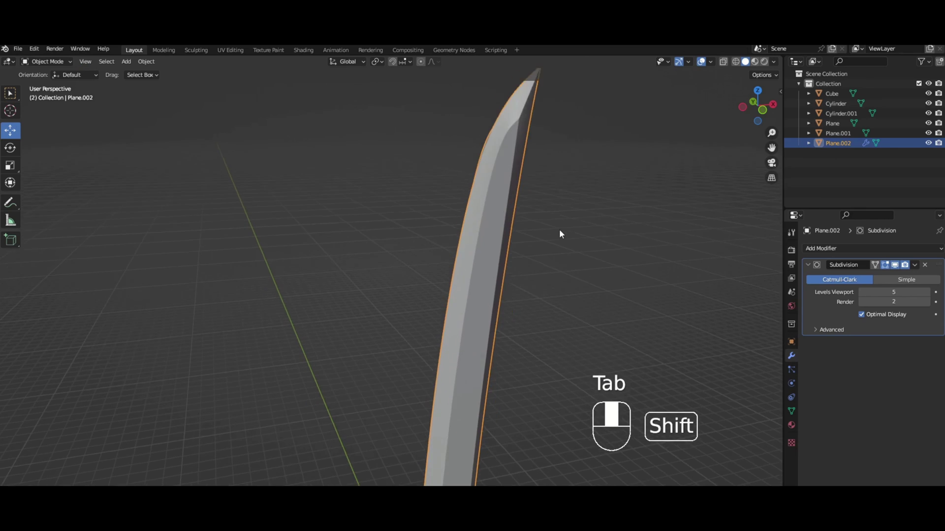
scroll(541, 248, "down", 4)
key("KP_1")
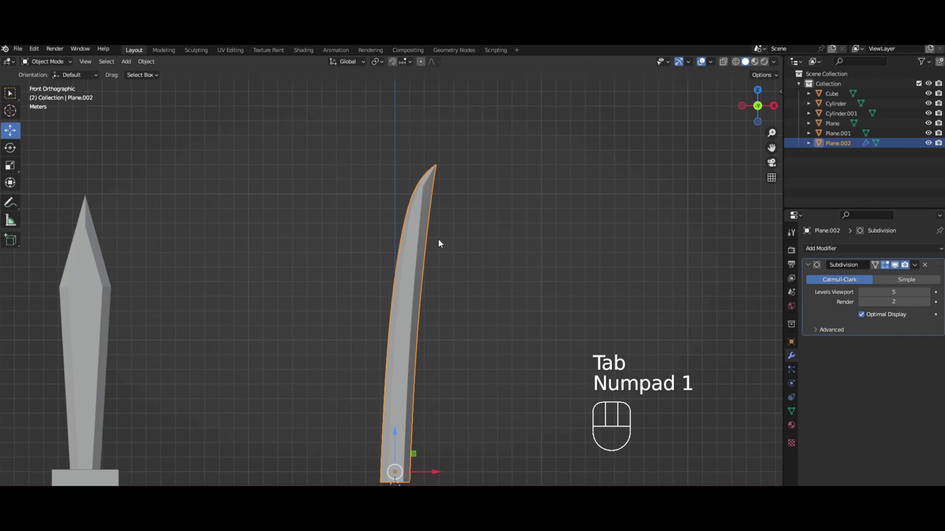
scroll(462, 228, "up", 2)
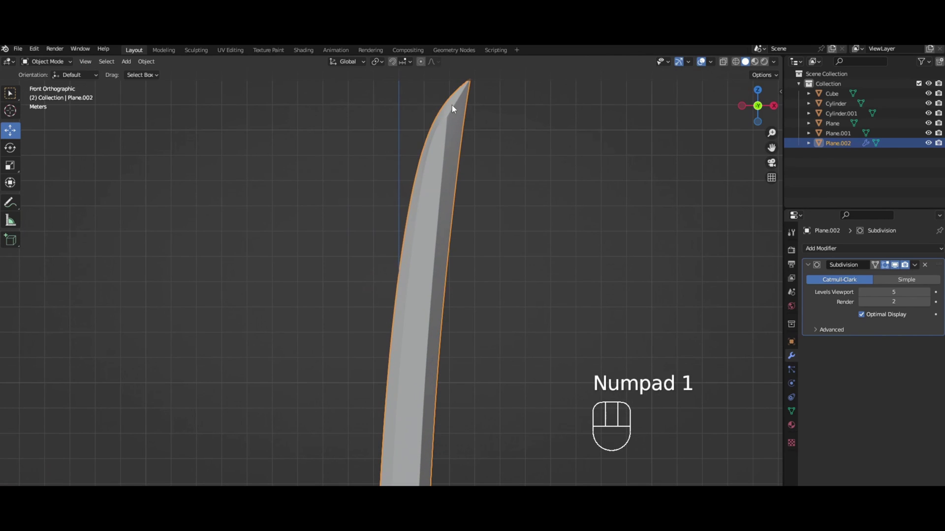
Step: In X-ray display, move the two bevel vertices below the tip about 0.24 m each toward the blade's +X edge
key("Tab")
middle_click_drag(472, 130, 477, 177, "shift")
key("Tab")
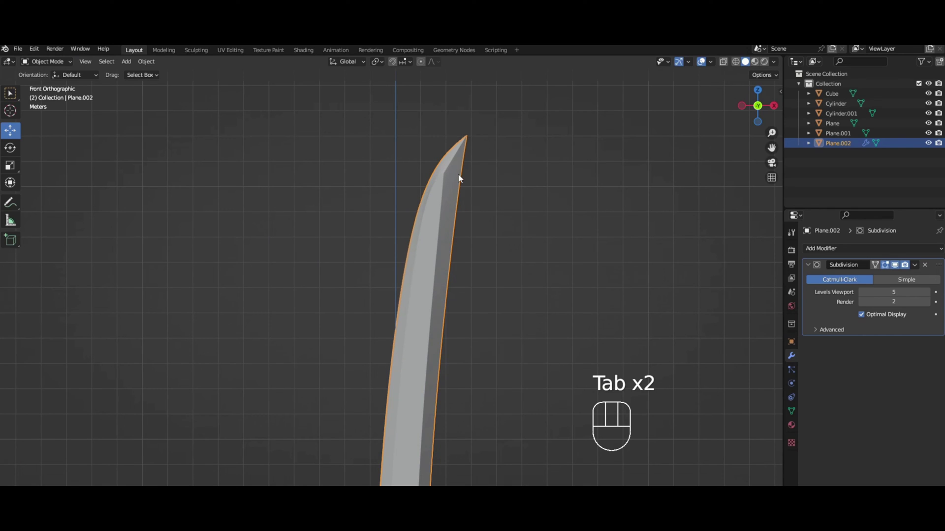
key("Tab")
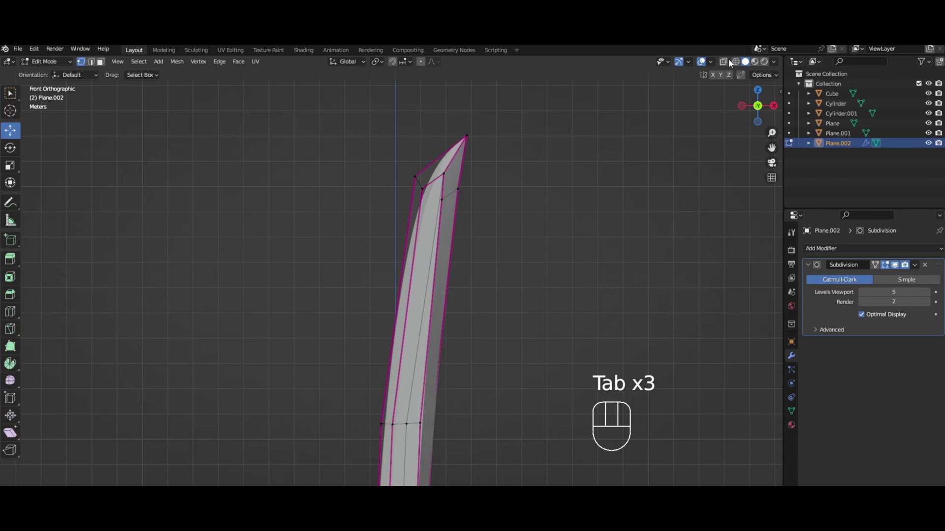
left_click(724, 62)
left_click(443, 181)
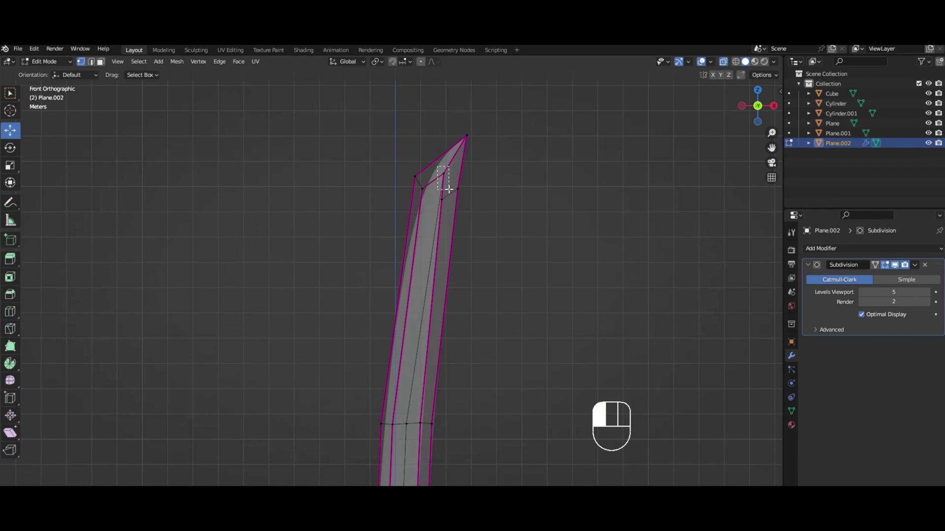
key("g")
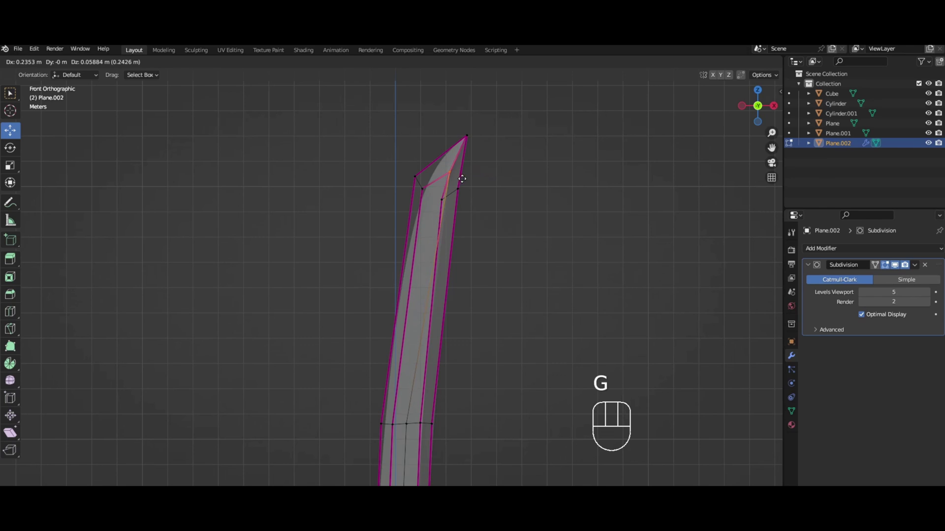
left_click(462, 179)
left_click_drag(445, 208, 447, 208)
key("g")
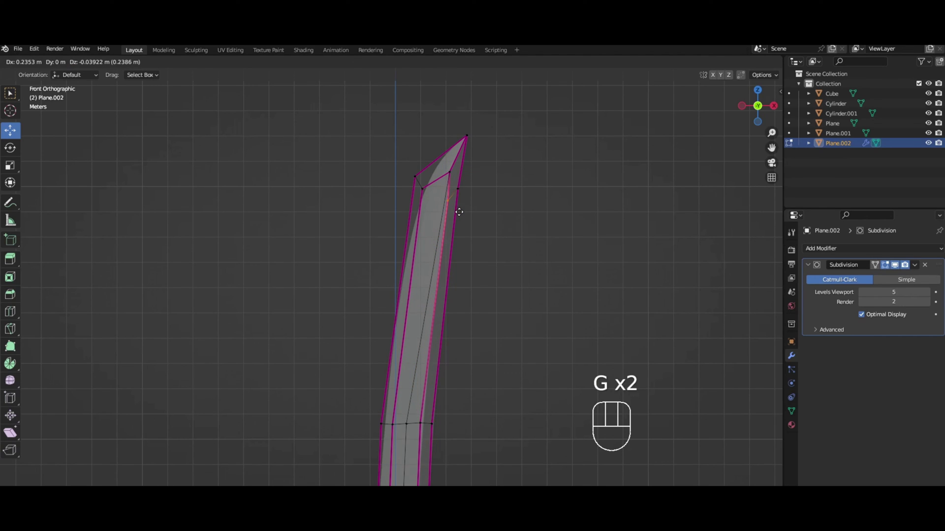
left_click(460, 211)
Step: Move the same two bevel vertices farther toward the +X edge, the lower one by 0.098061 m along X
left_click(447, 169)
left_click_drag(463, 166, 448, 206)
key("g")
left_click(444, 184)
key("g")
left_click(455, 206)
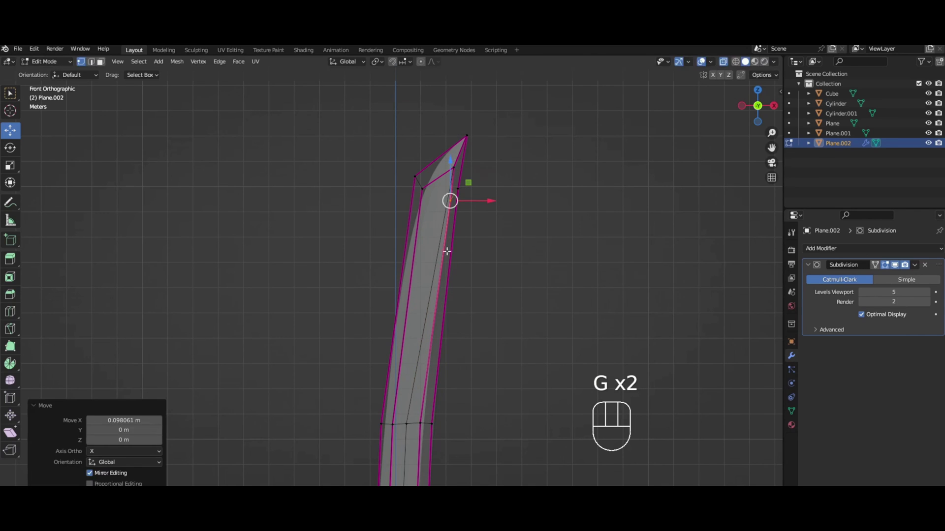
Step: Move the -X bevel vertex below the tip 0.1569 m in X, and the outer +X vertex -0.21573 m in X and -0.25496 m in Z
left_click_drag(431, 200, 432, 200)
key("g")
left_click(437, 196)
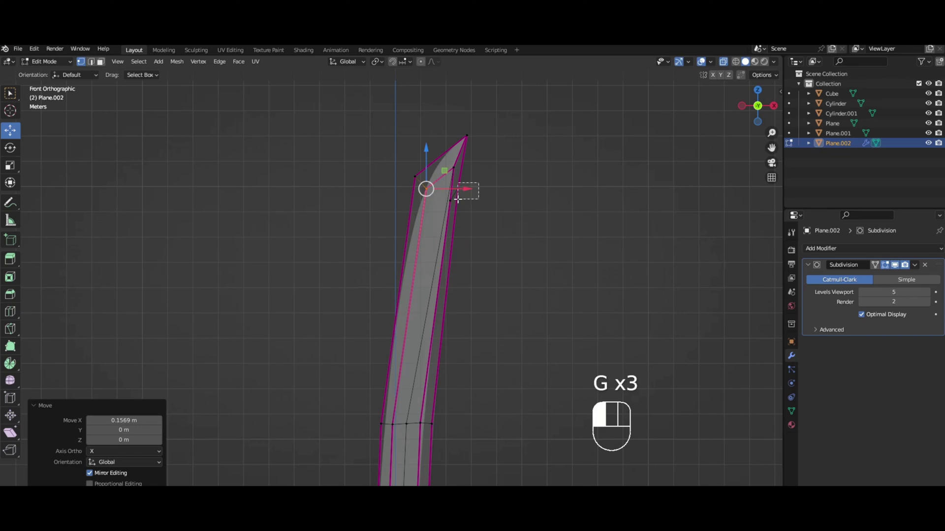
left_click(457, 188)
key("g")
left_click(459, 226)
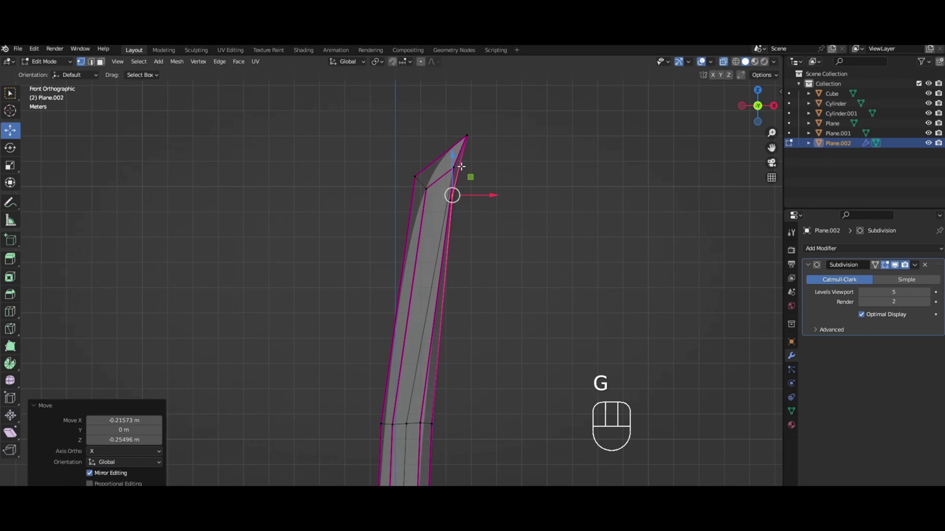
Step: Fine-tune the position of the upper bevel vertex just below the tip, close to the blade's +X outer edge
left_click_drag(433, 153, 460, 176)
key("g")
left_click(467, 176)
middle_click_drag(468, 175, 457, 122, "shift")
key("g")
left_click(446, 159)
Step: Move the +X bevel line's middle and bottom vertices 0.37263 m each in X, with Z offsets of -0.078448 m and -0.039224 m
middle_click_drag(446, 159, 411, 231, "shift")
left_click_drag(408, 257, 408, 255)
key("g")
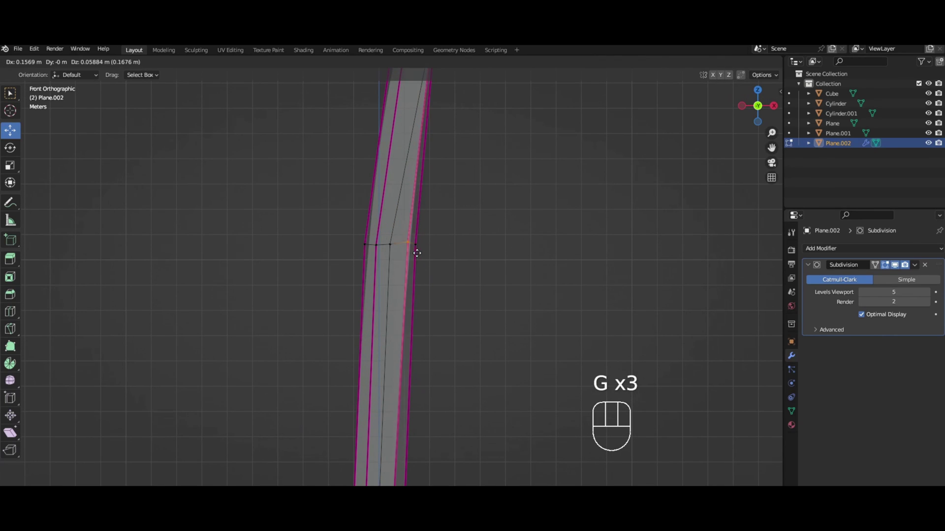
left_click(422, 256)
middle_click_drag(432, 296, 390, 350, "shift")
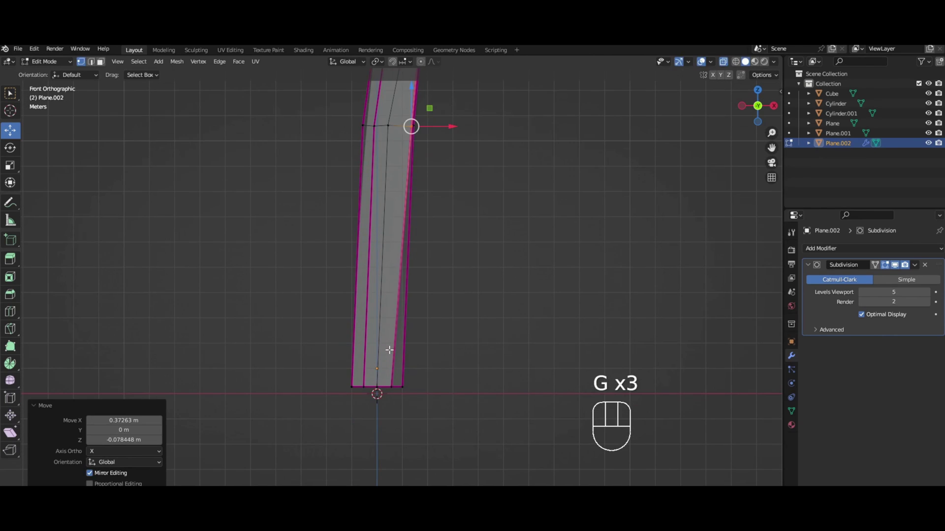
key("g")
left_click(398, 388)
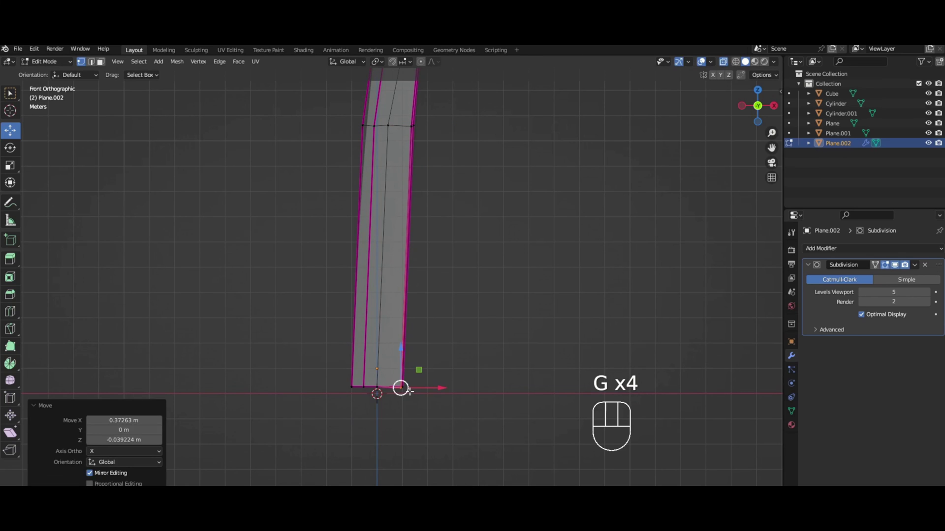
Step: Return to Object Mode, turn off X-ray display, and inspect the reshaped blade from the front
key("Tab")
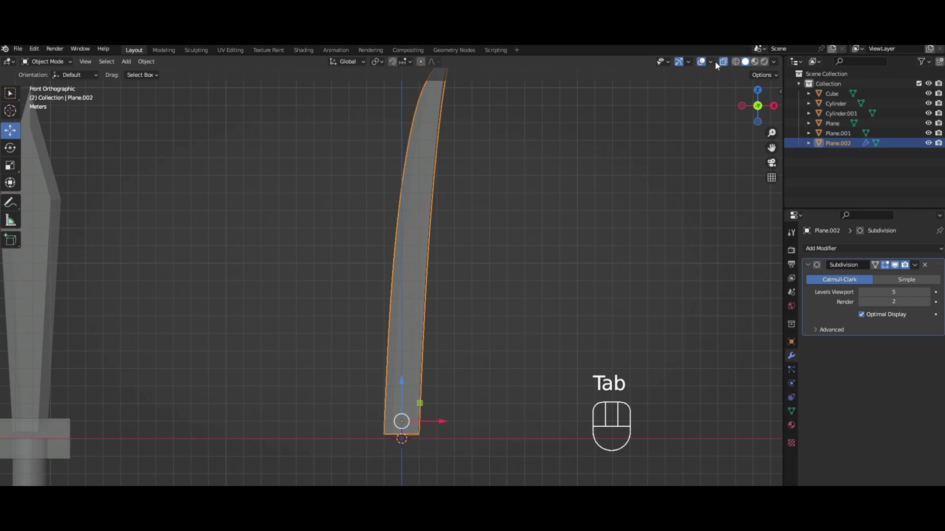
left_click(711, 61)
left_click(723, 61)
left_click(552, 176)
scroll(512, 182, "down", 2)
middle_click_drag(473, 171, 565, 209, "shift")
key("KP_1")
left_click(405, 251)
scroll(421, 238, "up", 1, "shift")
scroll(592, 113, "up", 1, "shift")
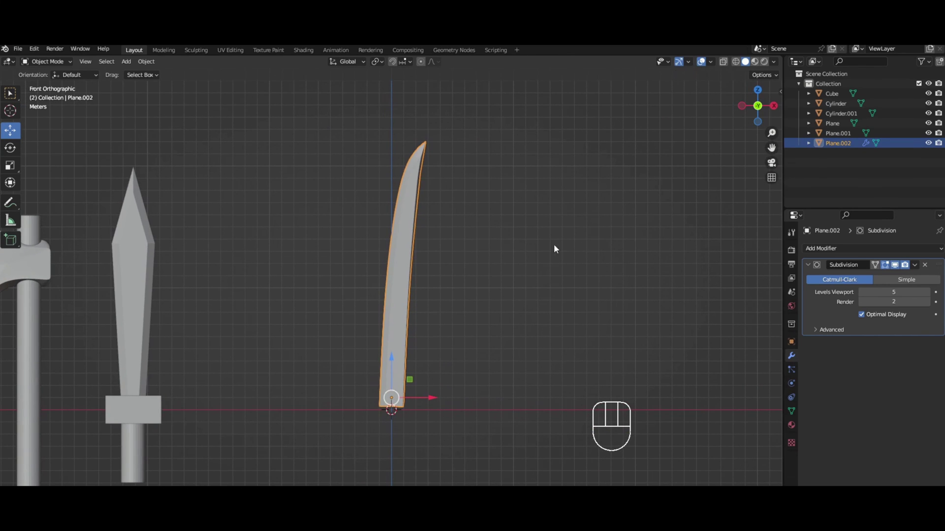
middle_click_drag(456, 213, 459, 244, "shift")
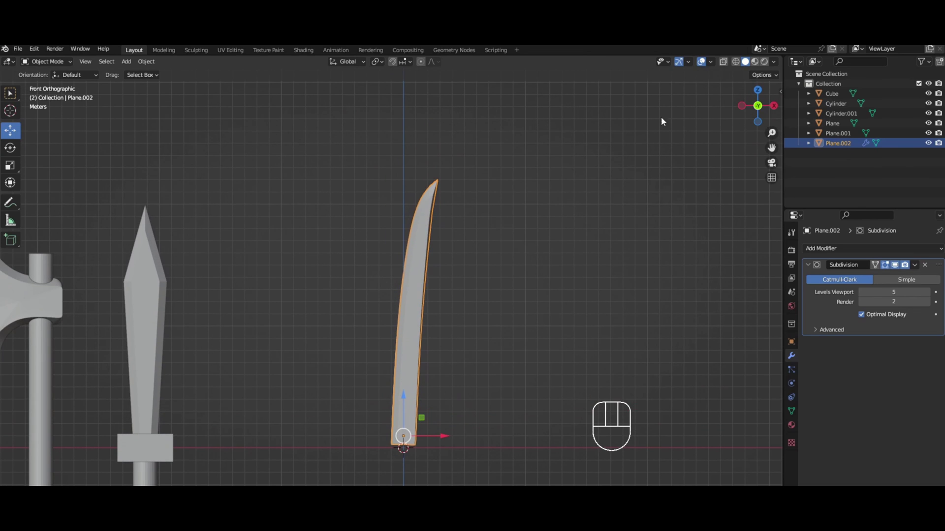
Step: Select the curved blade and apply its Subdivision modifier
middle_click_drag(549, 268, 467, 265)
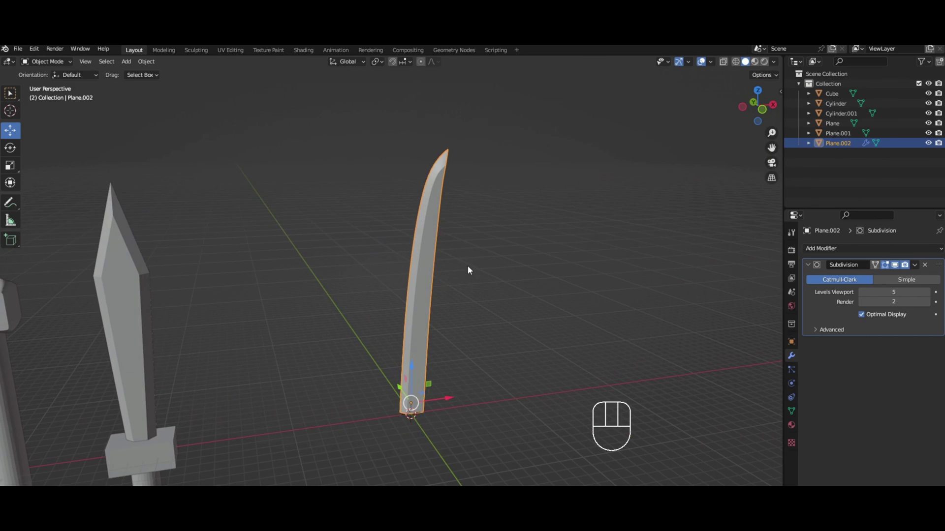
left_click(501, 243)
key("KP_1")
left_click(416, 201)
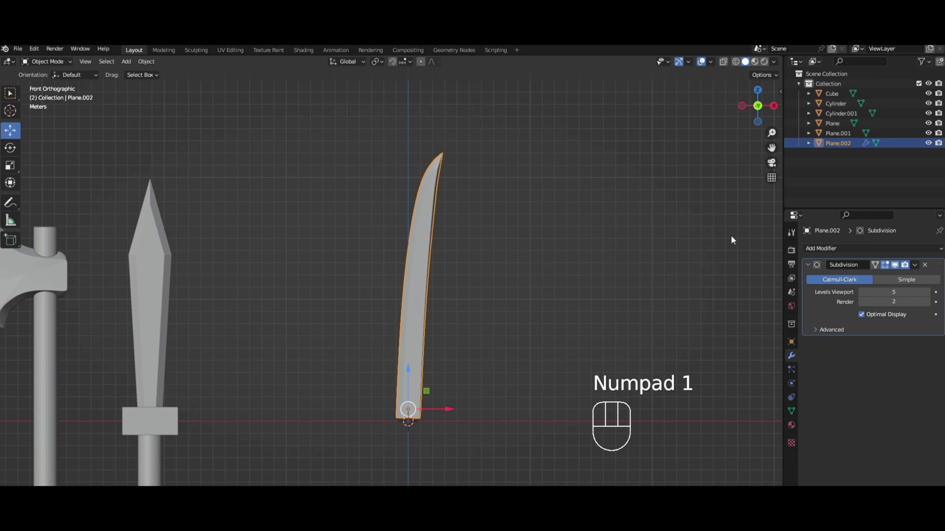
left_click(915, 265)
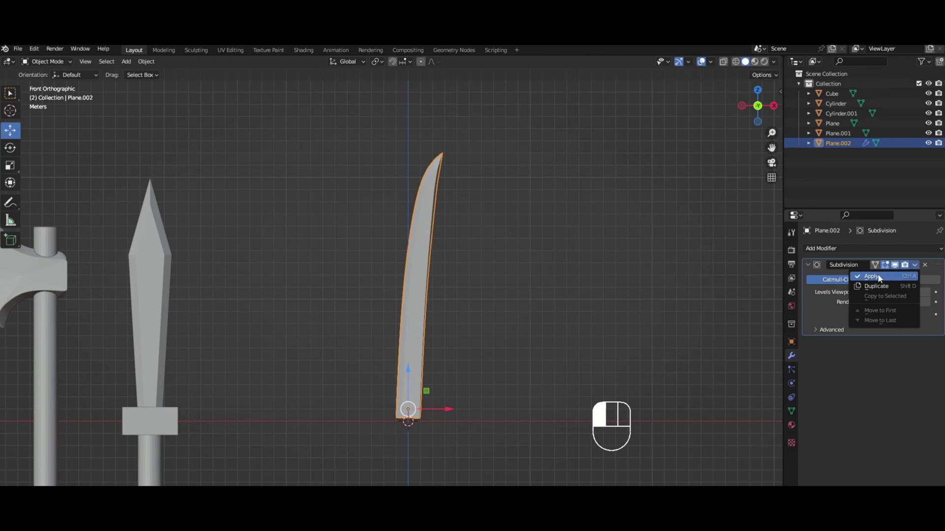
left_click(861, 275)
scroll(432, 267, "down", 3)
scroll(436, 270, "up", 2, "shift")
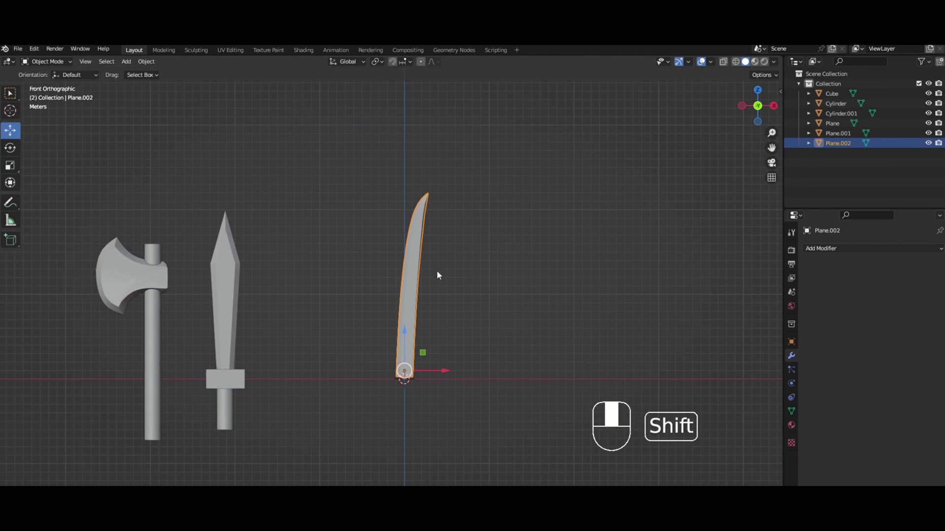
Step: Duplicate the sword's guard and handle and place the copies about 21.32 m along X at the curved blade's base
left_click(231, 382)
left_click(231, 410, "shift")
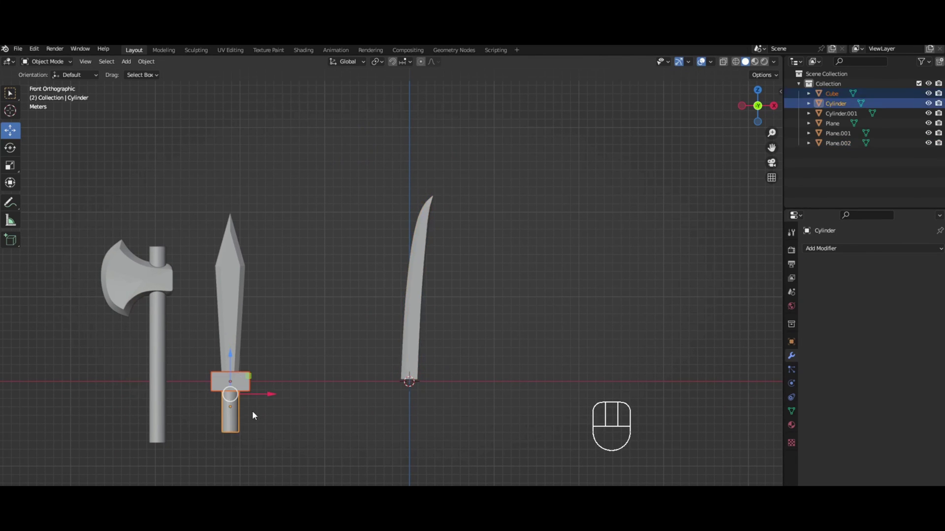
key("shift+d")
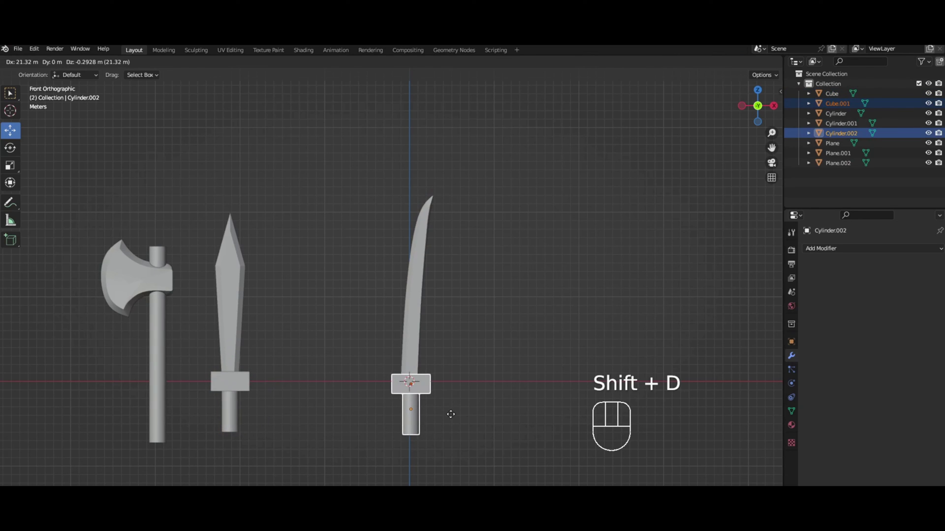
left_click(451, 414)
Step: Scale the copied guard to about 0.77, adjust its position at the blade's base, and scale it again by 1.121
left_click(422, 379)
key("s")
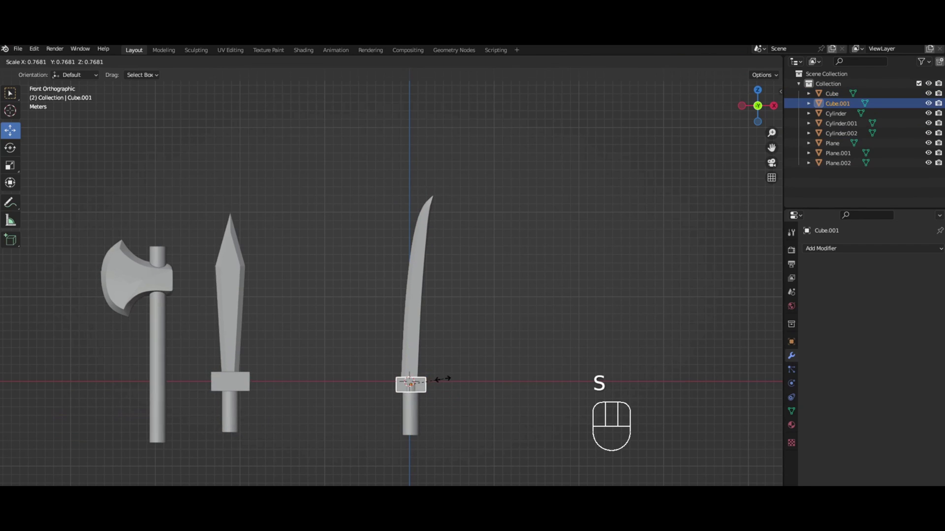
left_click(442, 379)
key("g")
key("s")
left_click(441, 383)
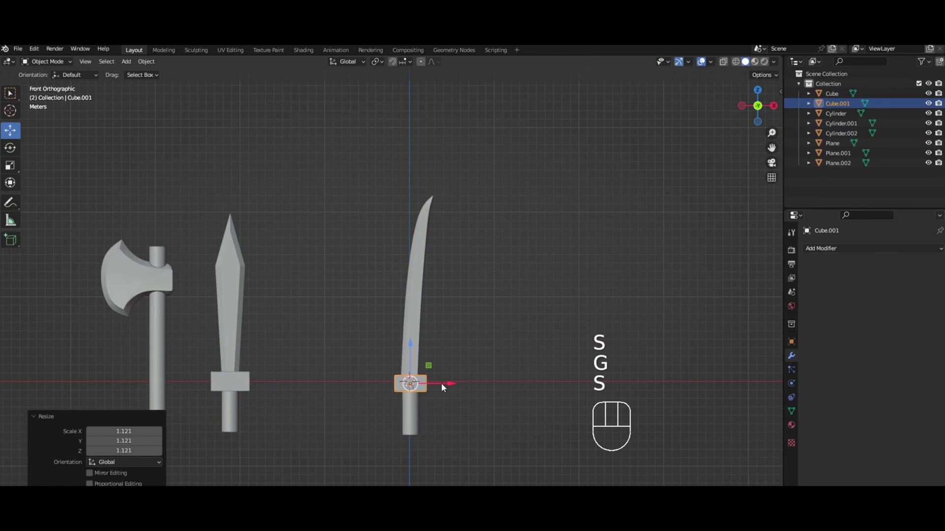
Step: Scale the copied handle by 0.794, move it up under the guard, and widen it by 1.248 along X
left_click(416, 415)
key("s")
left_click(440, 397)
key("g")
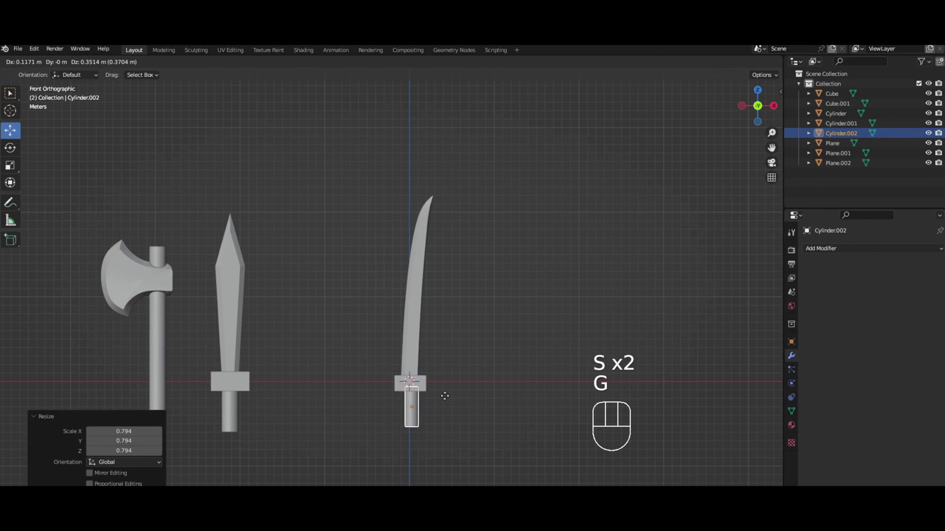
key("s")
key("x")
left_click(454, 399)
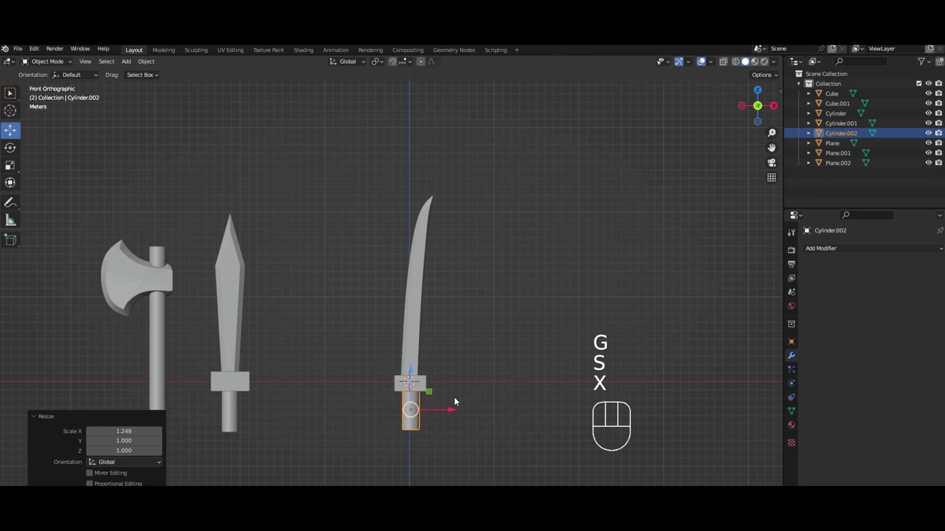
Step: Scale the curved sword's handle by 0.722, stretch it along Z by about 1.43, and move it up under the guard
key("s")
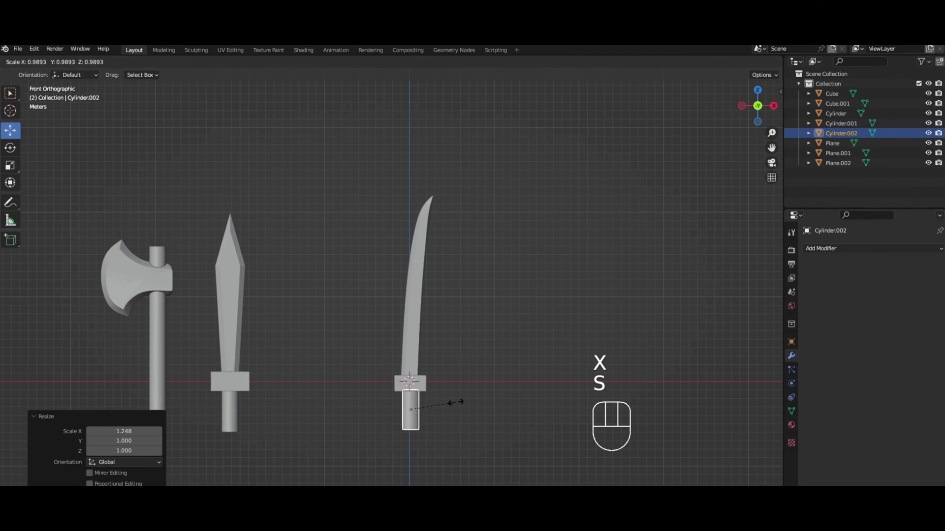
left_click(446, 403)
key("s")
key("z")
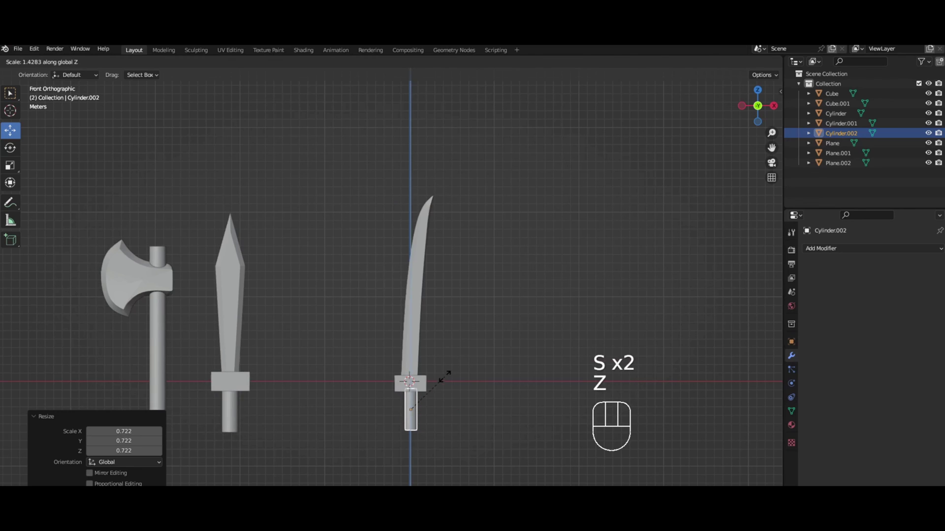
left_click(446, 391)
left_click(429, 388)
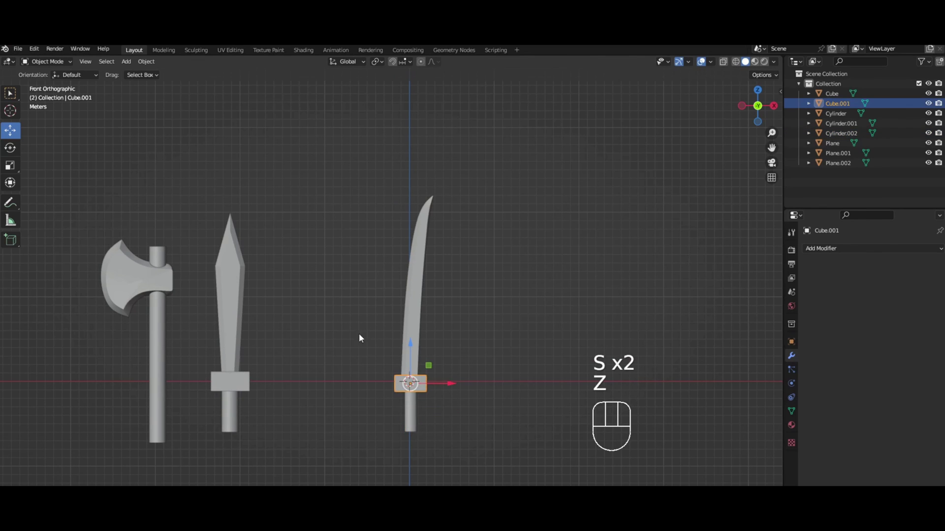
left_click(411, 419)
key("g")
left_click(415, 409)
Step: Select the curved sword's blade, guard and handle together and move them about 10.95 m along negative X, beside the straight sword
left_click_drag(389, 190, 436, 428)
key("g")
left_click(346, 403)
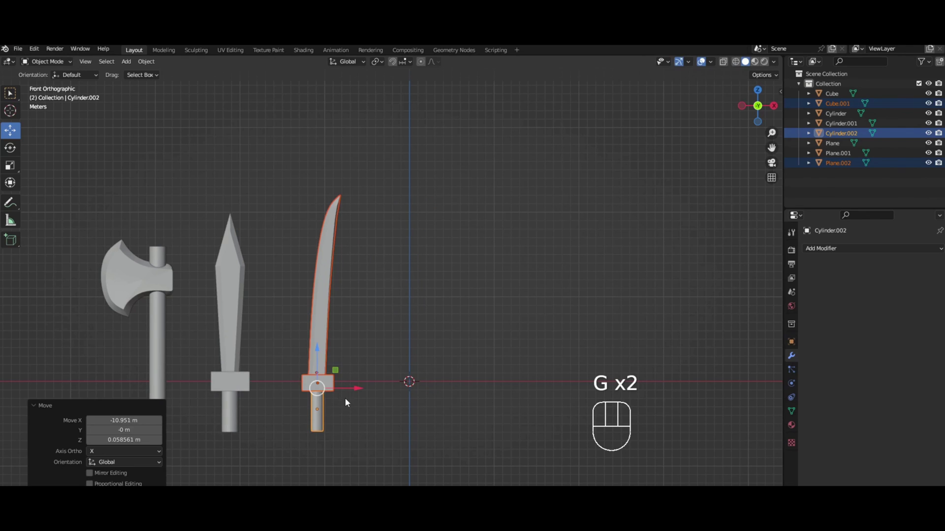
Step: Duplicate only the curved blade and place the copy 11.361 m along X and 1.1712 m up in Z
left_click(308, 351)
middle_click_drag(321, 294, 287, 292)
key("KP_1")
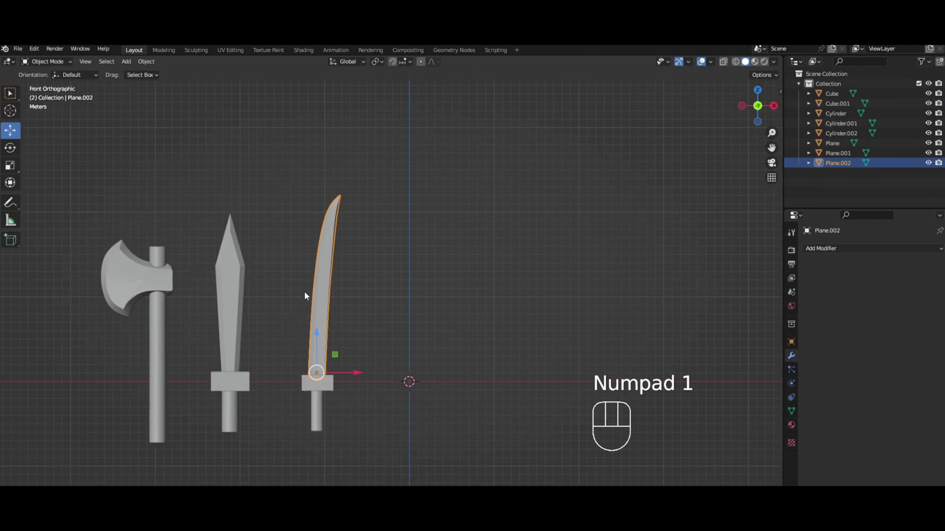
key("shift+d")
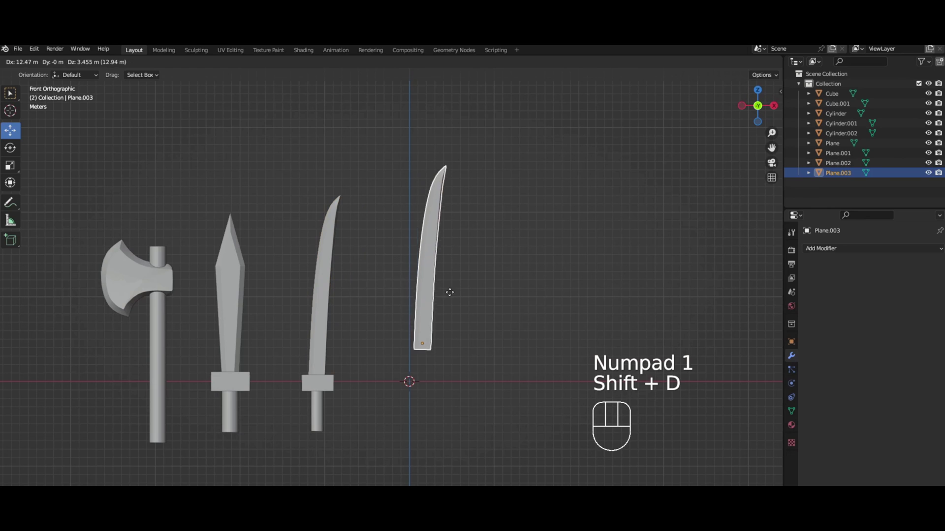
left_click(438, 306)
Step: Duplicate the loose curved blade again and offset the new copy about 3.29 m along negative Y
middle_click_drag(439, 306, 476, 313)
middle_click_drag(481, 328, 454, 340)
key("shift+d")
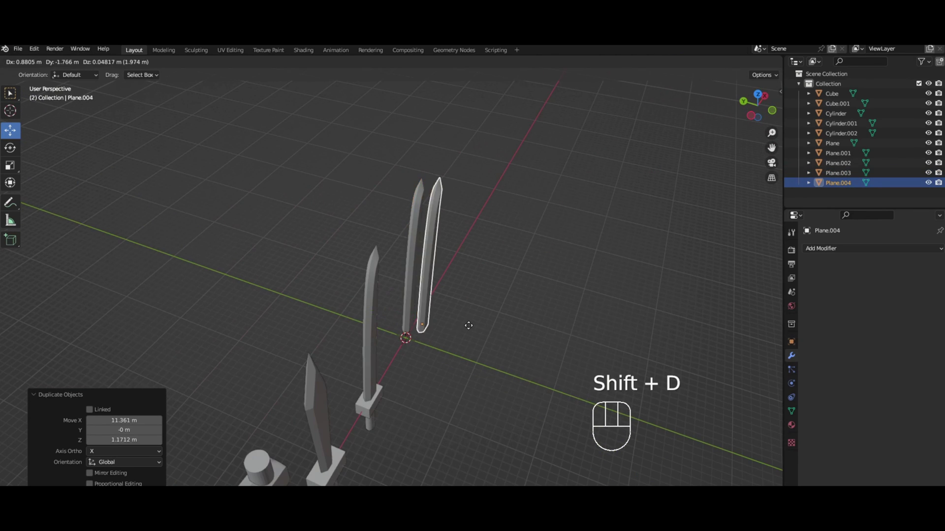
key("y")
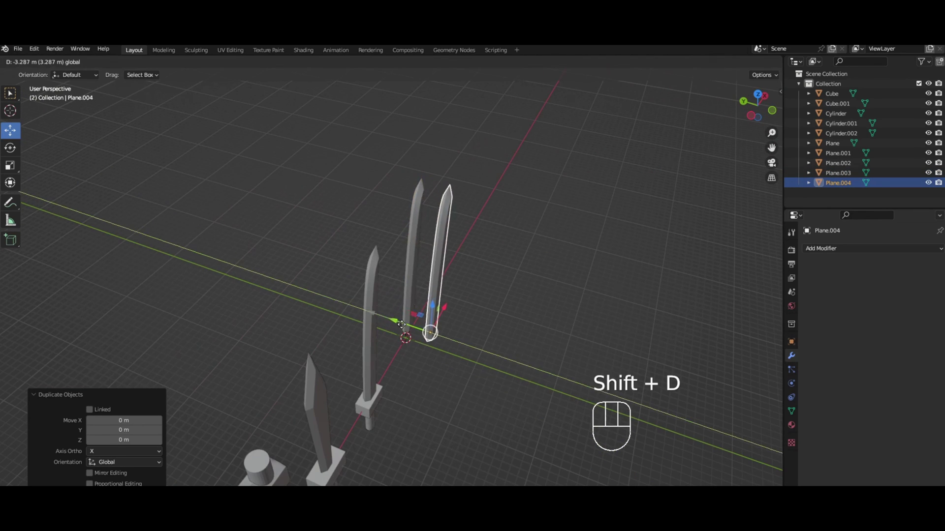
left_click(402, 324)
Step: Add a Mirror modifier to the offset blade, mirroring only on Y with the middle blade Plane.003 as mirror object
left_click(822, 248)
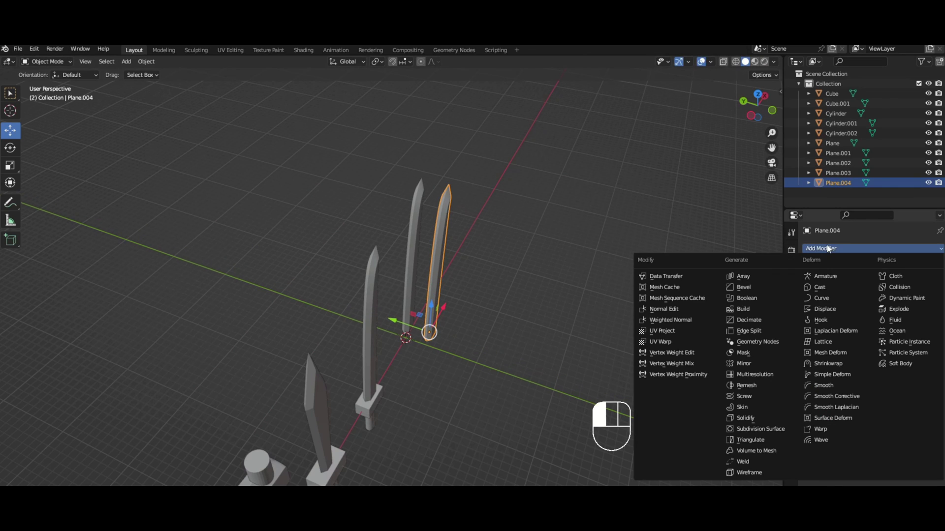
left_click(752, 365)
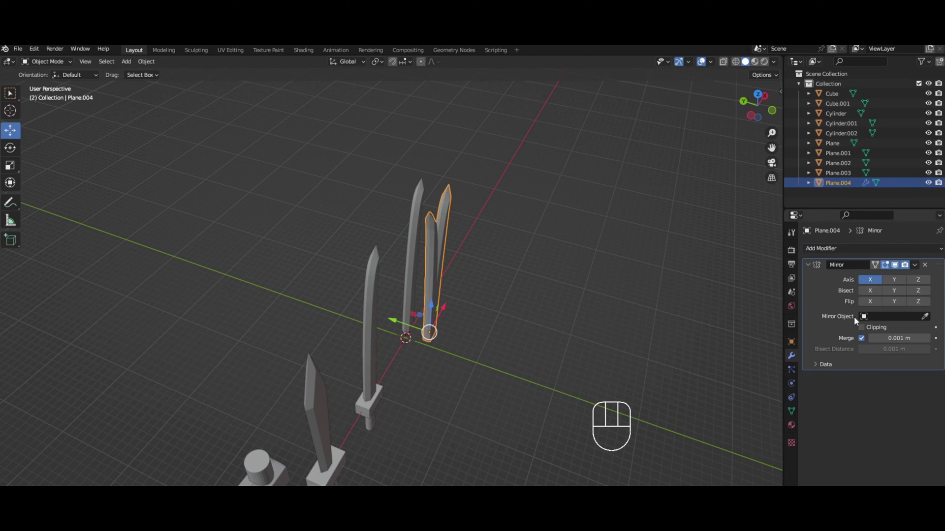
left_click(894, 279)
left_click(869, 280)
left_click(926, 316)
left_click(418, 274)
Step: Apply the rotation of the middle blade Plane.003 that serves as the mirror object
left_click(411, 276)
middle_click_drag(406, 267, 462, 291)
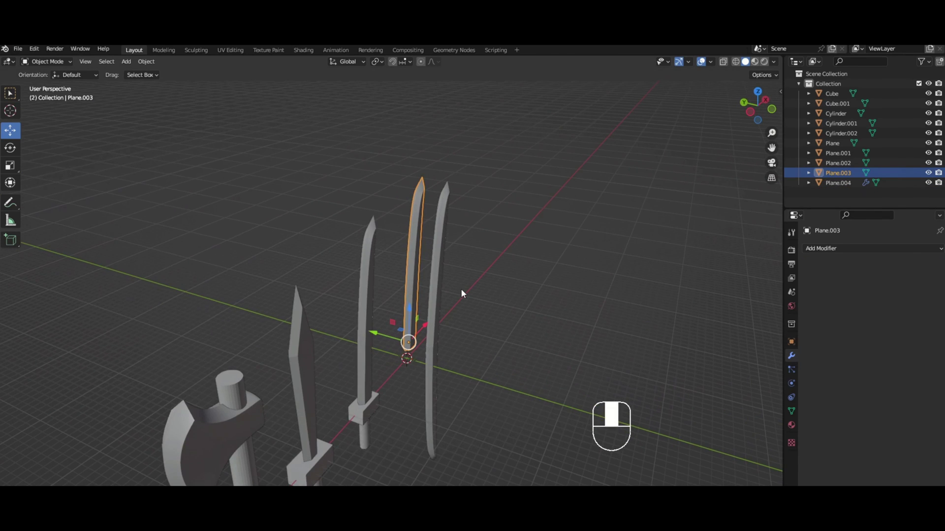
key("ctrl+a")
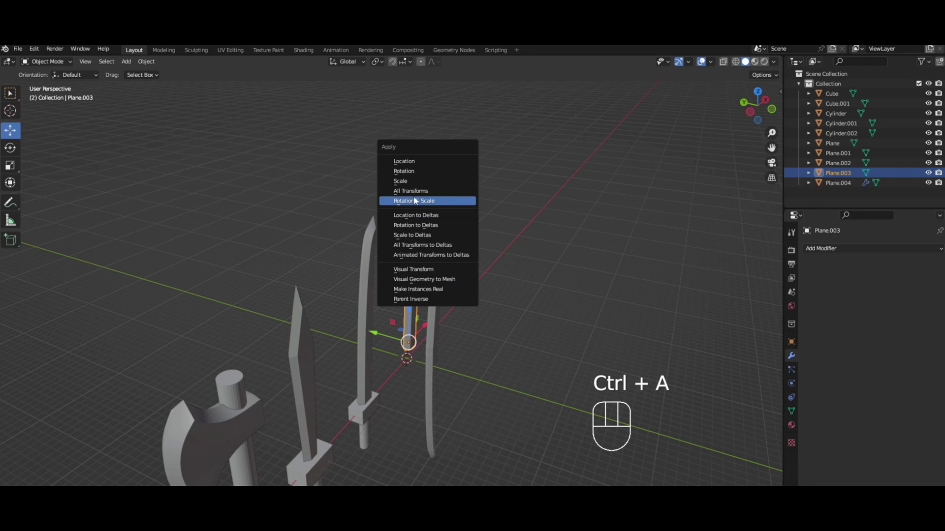
left_click(408, 172)
Step: Rotate the mirrored outer blade 4.31° about X and shift it along Y closer to the middle blade
left_click(441, 307)
middle_click_drag(445, 308, 462, 297)
key("r")
key("x")
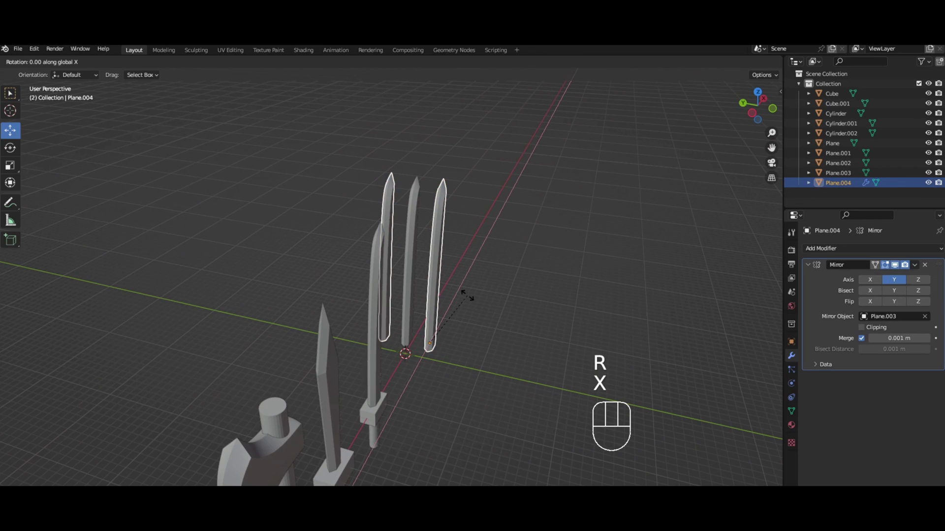
left_click(470, 300)
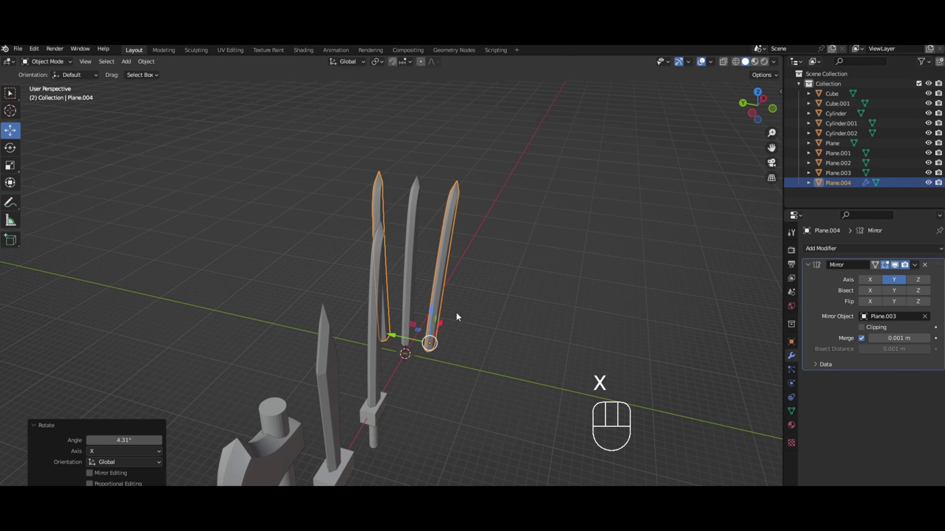
left_click_drag(398, 335, 377, 336)
Step: Add the middle blade to the selection and apply the Mirror modifier on the outer blades
middle_click_drag(376, 336, 399, 288)
left_click(416, 290, "shift")
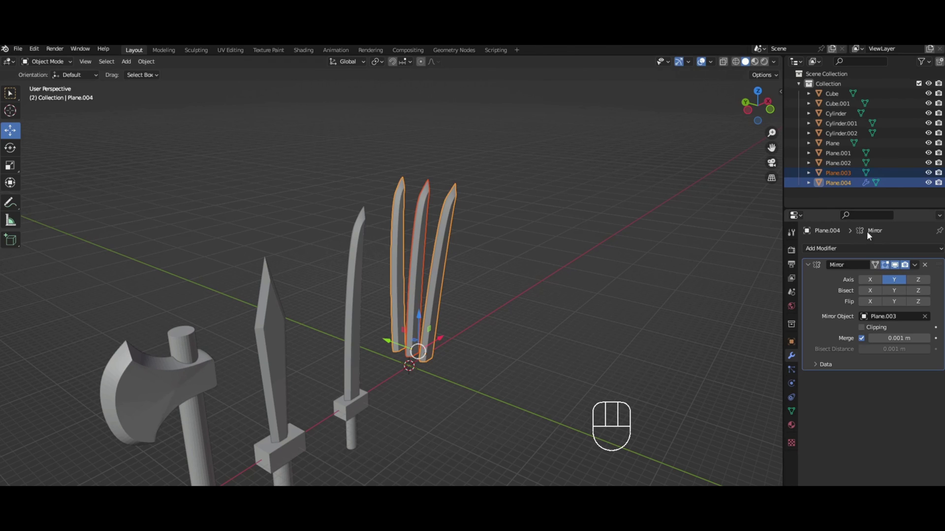
left_click(916, 265)
left_click(878, 276)
key("r")
key("z")
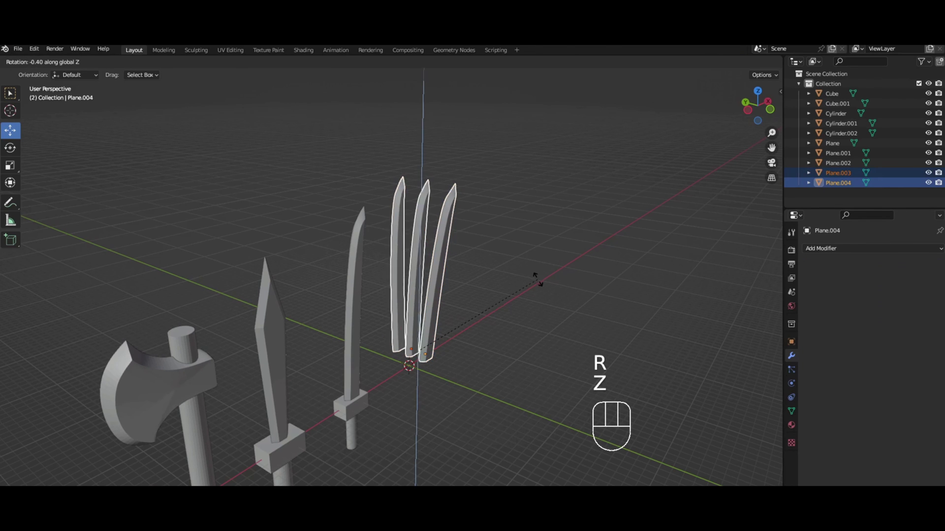
right_click(506, 329)
Step: Rotate the three fanned blades 90° about Z
key("r")
key("z")
key("KP_9")
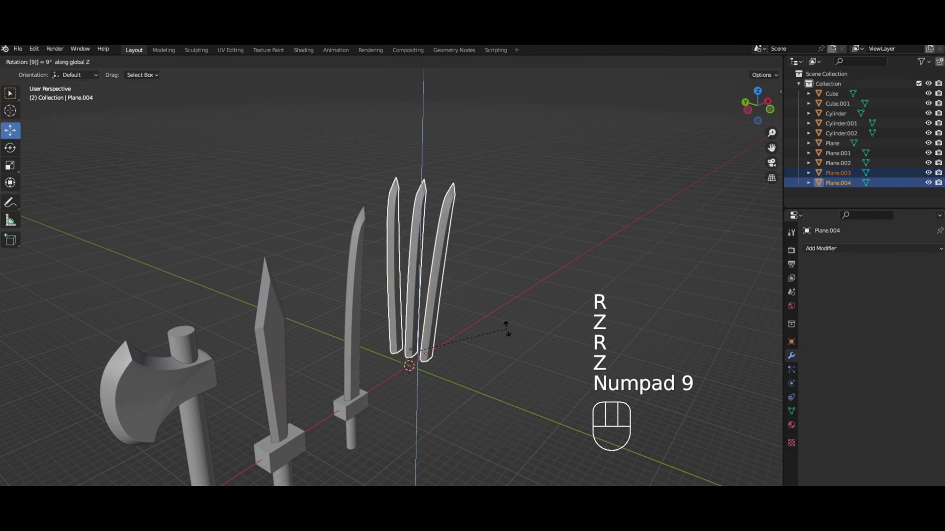
key("KP_0")
key("KP_Enter")
Step: Tilt the three blades into a diagonal claw pose and move them about 1.45 m along X and 0.89 m along Z
key("KP_1")
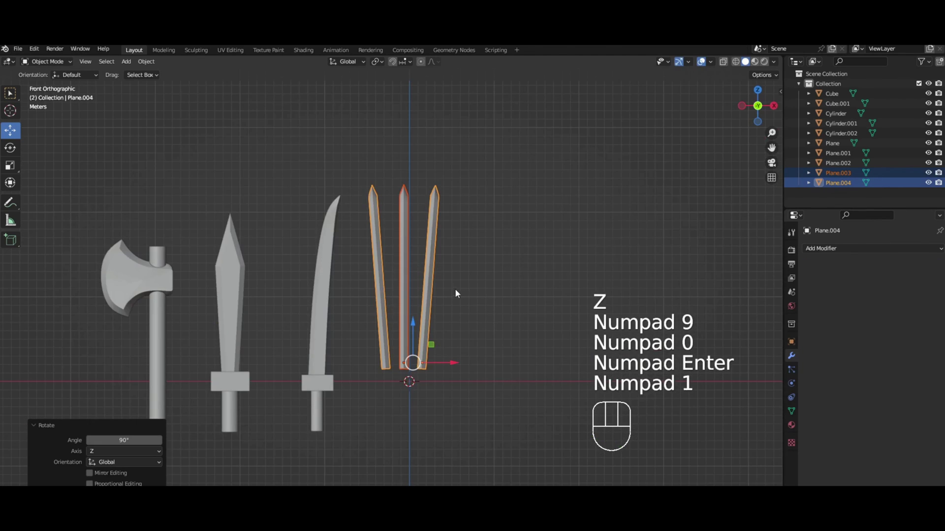
key("r")
middle_click_drag(468, 258, 435, 272)
key("g")
key("KP_1")
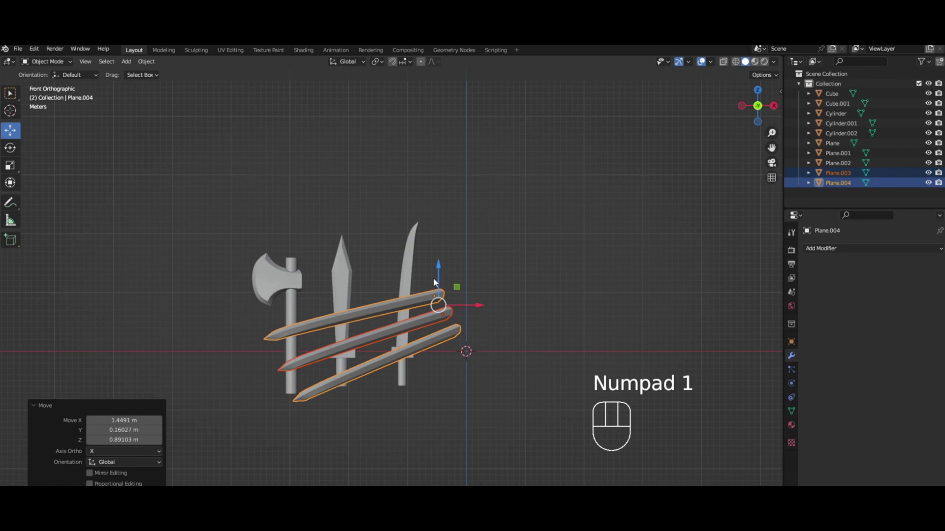
Step: Move the three claw blades 24.42 m along X and 5.0363 m along Z, clear of the other weapons
scroll(417, 291, "up", 2)
middle_click_drag(324, 276, 409, 273, "shift")
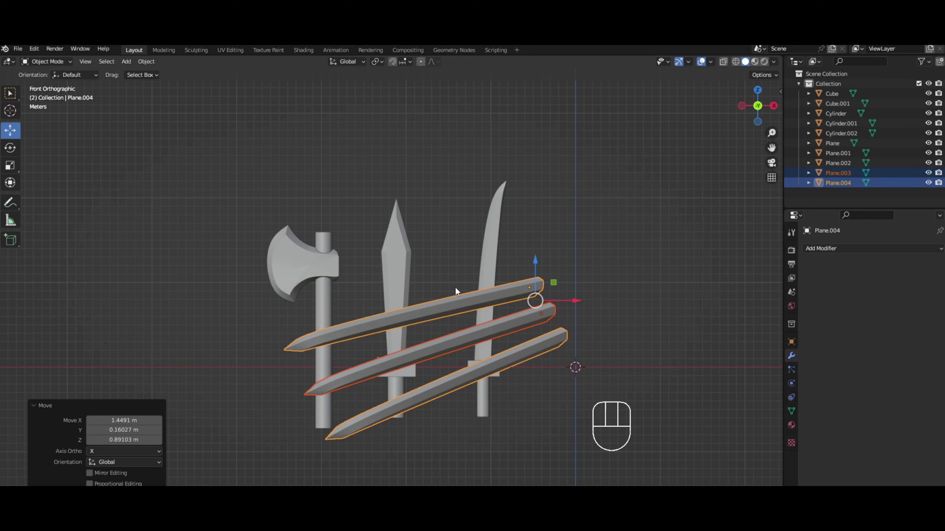
key("g")
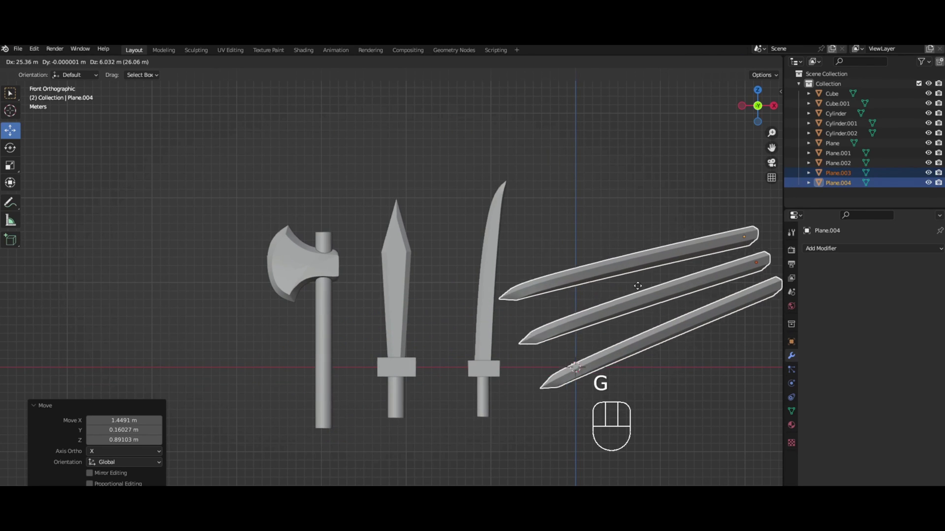
left_click(618, 298)
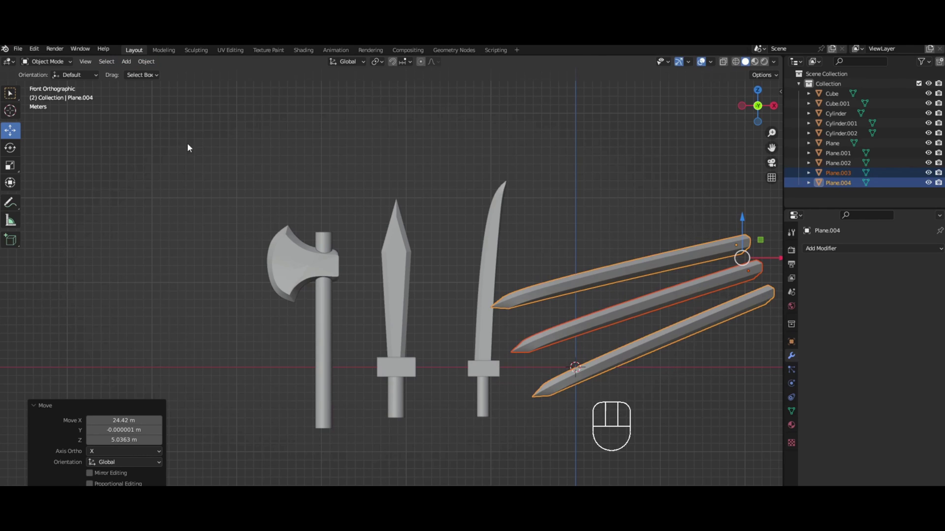
Step: Add a cube, place it between the axe and the straight sword, and rotate it in the front view
left_click(127, 62)
mouse_move(133, 74)
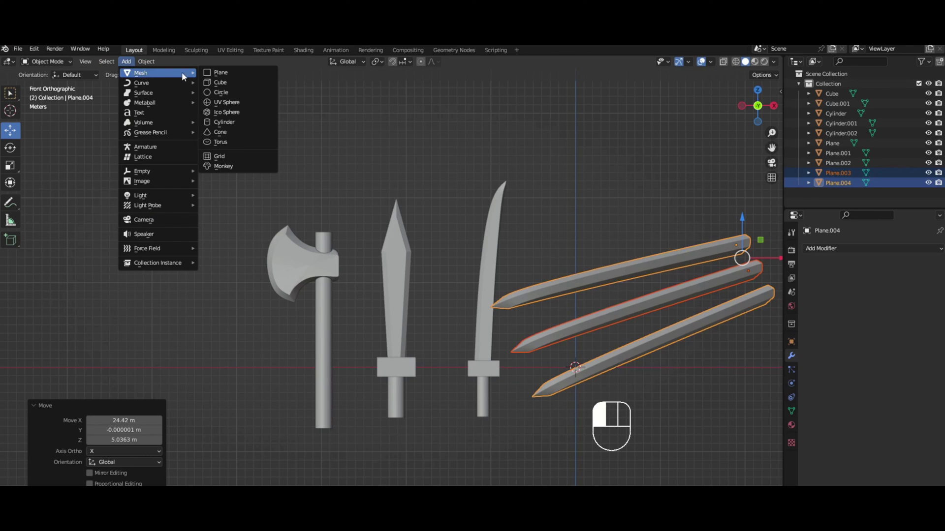
left_click(220, 82)
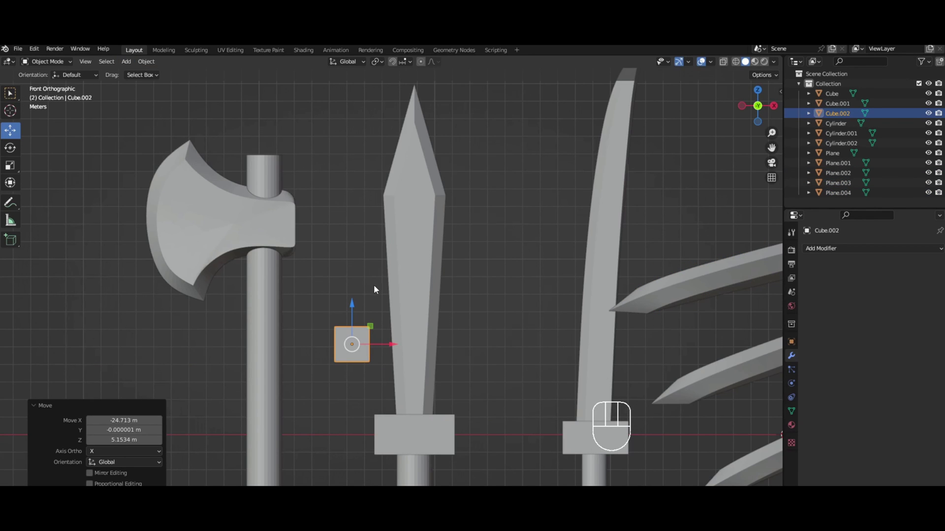
key("r")
left_click(390, 315)
Step: Move the cube beside the axe head's cutting edge and rotate it another 10.7°
key("g")
left_click(137, 256)
key("r")
left_click(159, 262)
middle_click_drag(159, 262, 245, 266, "shift")
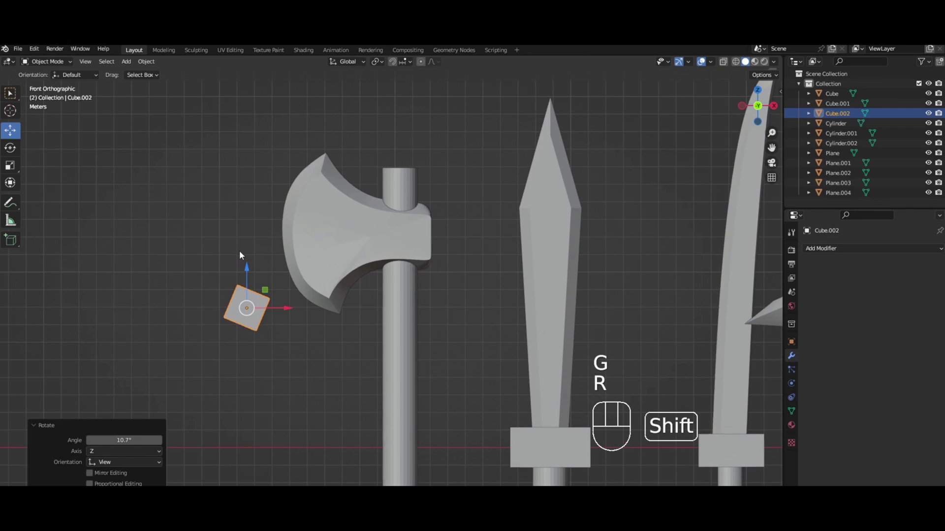
Step: Move the cube's upper and lower corner vertices inward in X-ray view to reshape it into a flattened diamond
key("Tab")
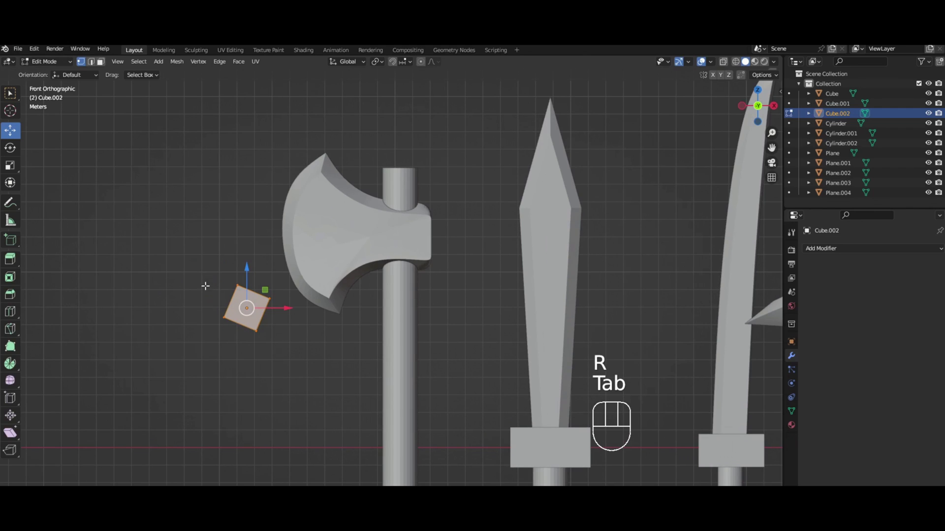
left_click(722, 61)
left_click_drag(205, 241, 247, 291)
key("g")
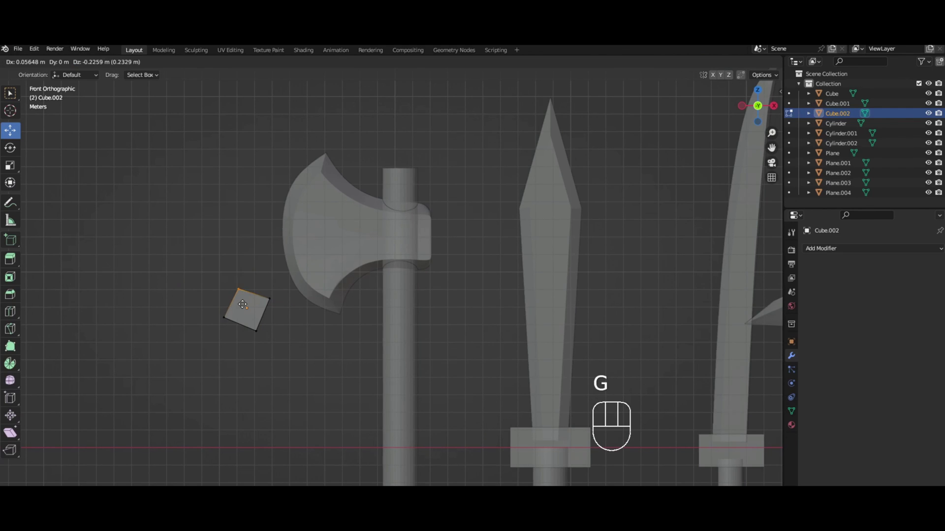
left_click(240, 316)
key("g")
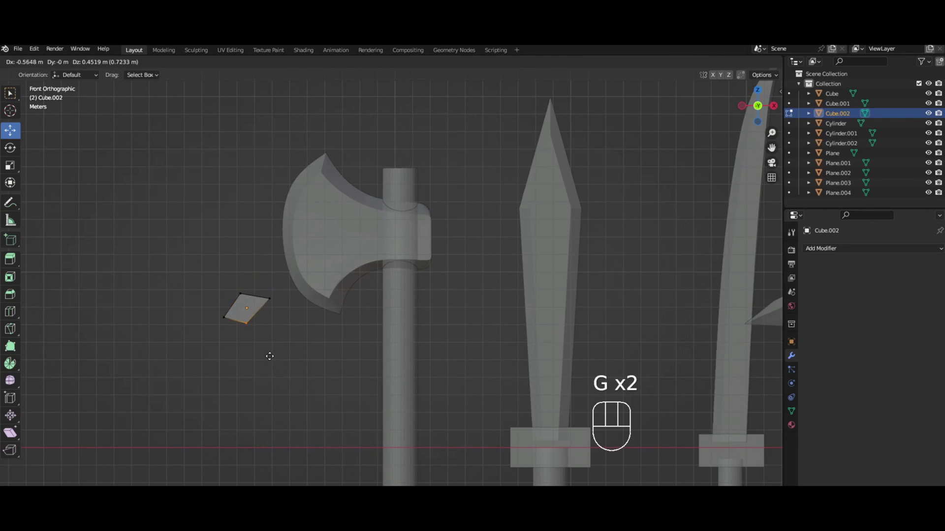
left_click(273, 353)
key("Tab")
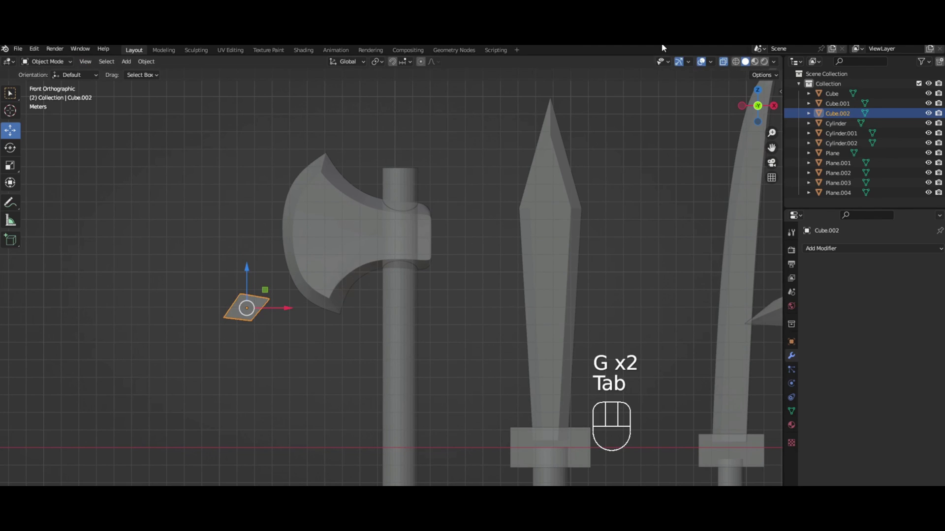
left_click(723, 61)
Step: Cut three notches into the axe head's edge by subtracting the three diamond cutters with Bool Tool's Auto Boolean Difference
key("g")
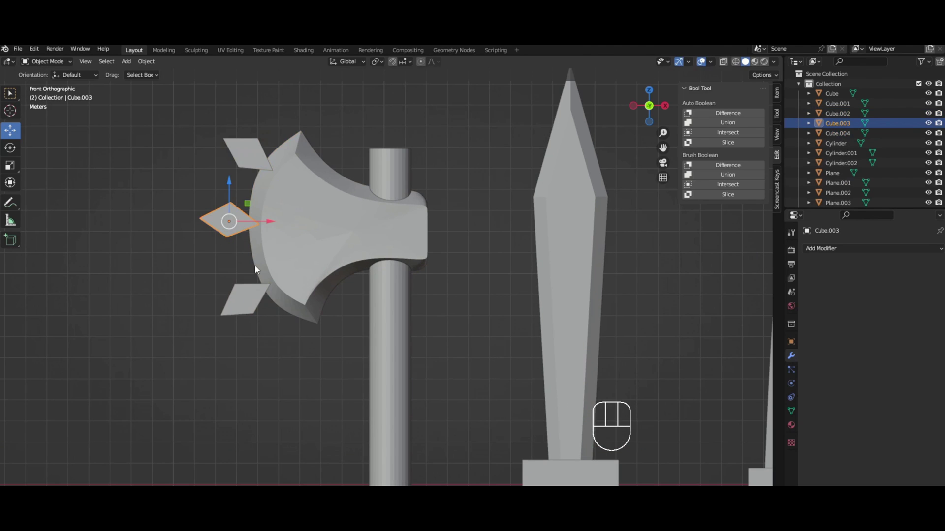
left_click(228, 220, "shift")
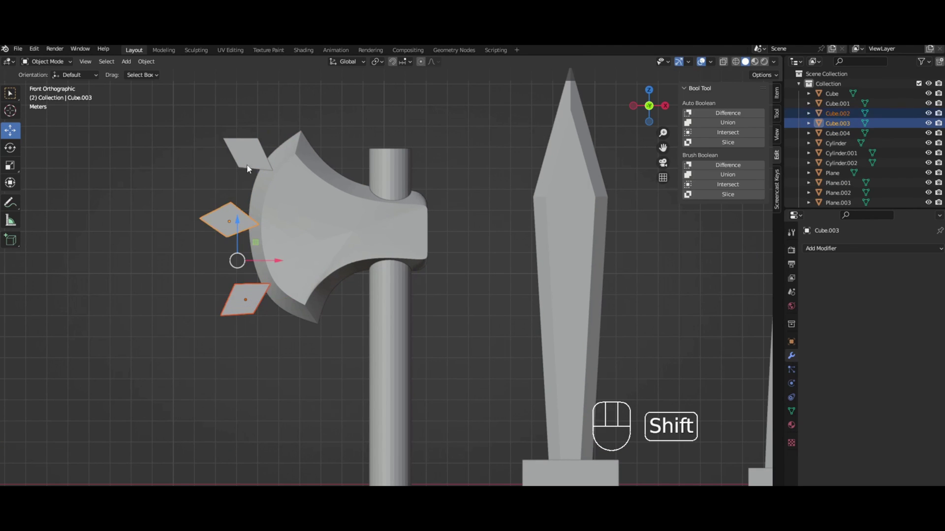
left_click(247, 154, "shift")
left_click(326, 213, "shift")
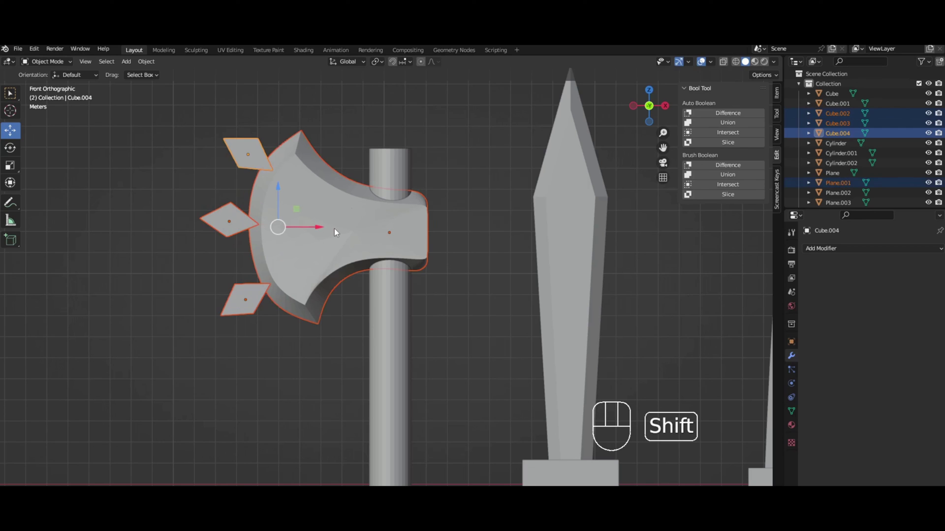
left_click(260, 298, "shift")
left_click(229, 222, "shift")
left_click(247, 155, "shift")
left_click(315, 212, "shift")
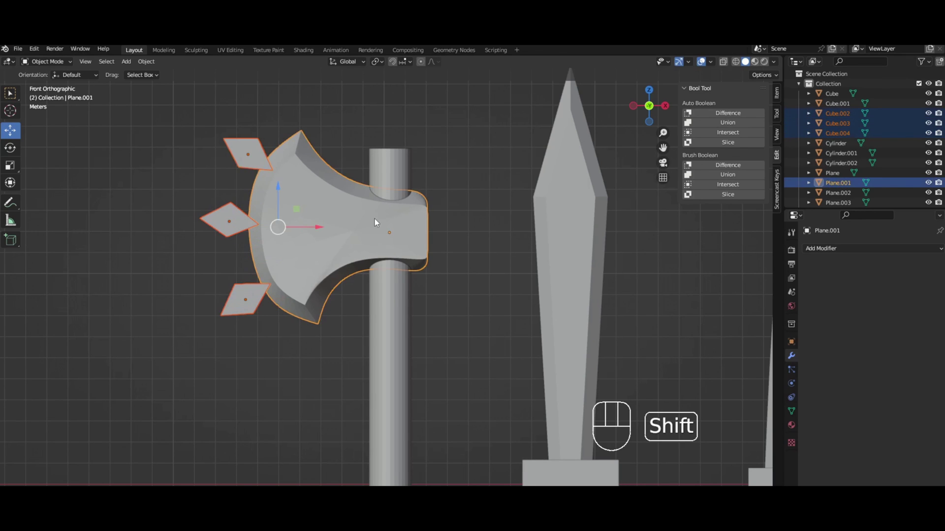
left_click(728, 113)
middle_click_drag(272, 200, 284, 177)
key("KP_1")
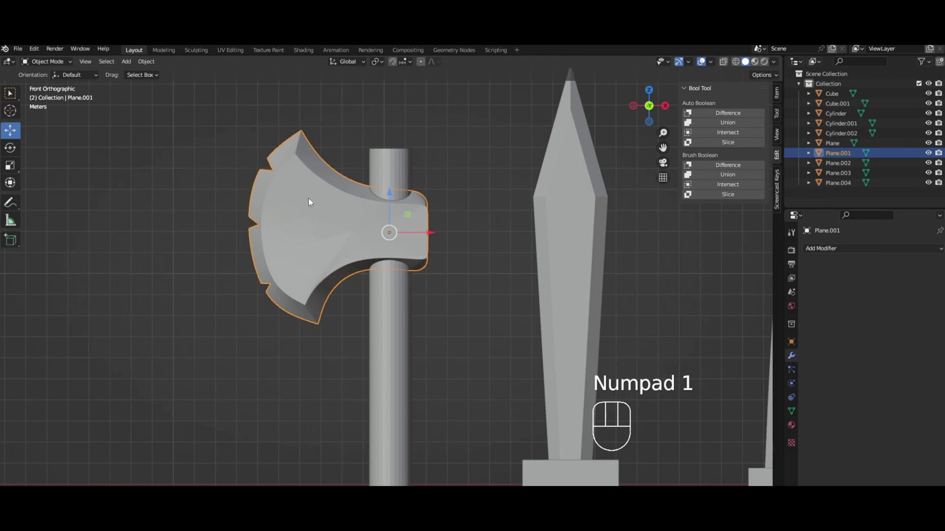
scroll(430, 261, "down", 3)
middle_click_drag(416, 246, 371, 253, "shift")
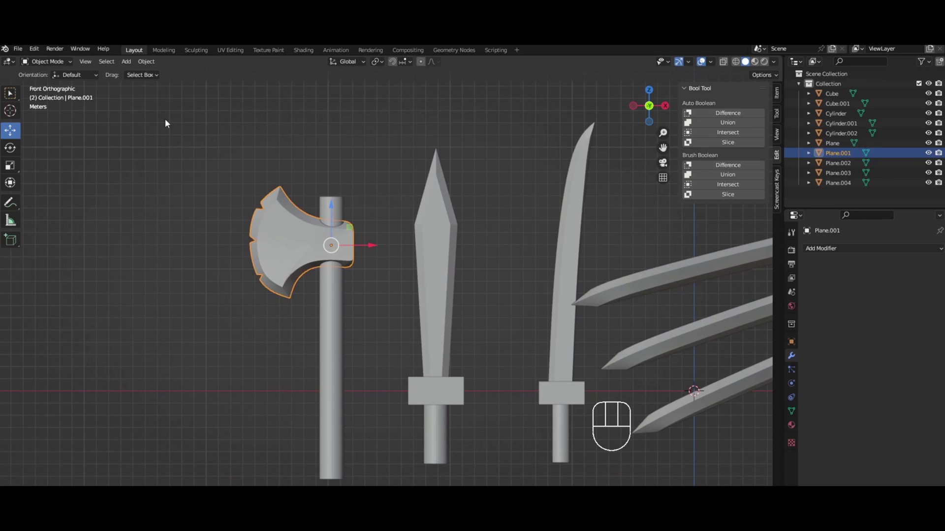
Step: Add a cylinder, place it between the axe and the straight sword, and rotate it 90° around the X axis
left_click(126, 62)
mouse_move(148, 73)
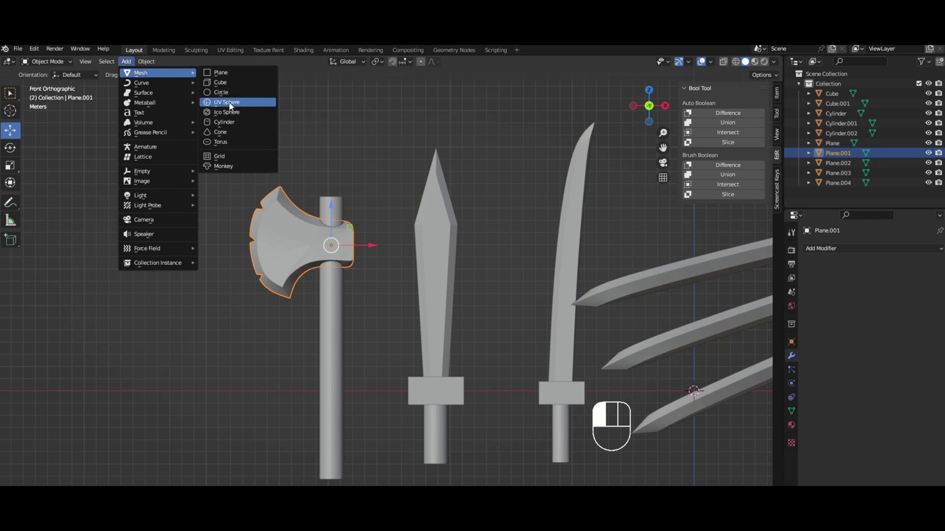
left_click(229, 122)
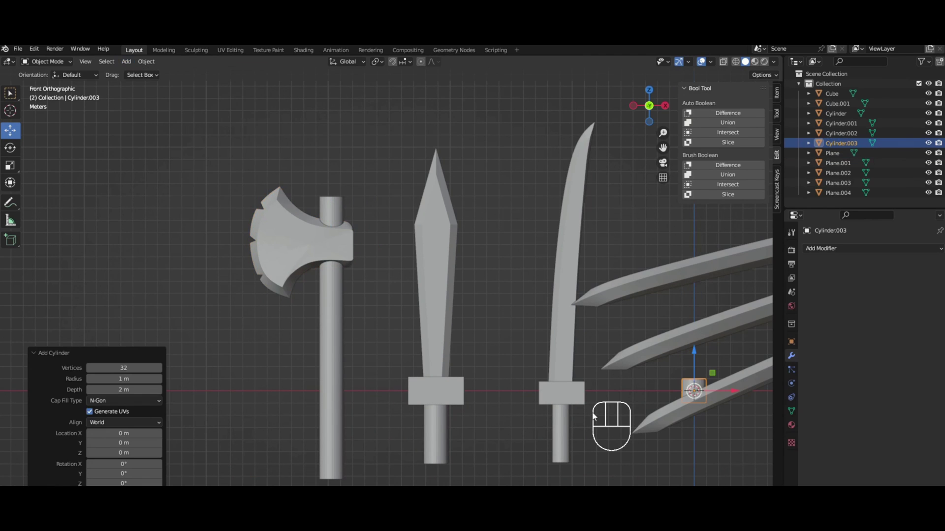
key("g")
left_click(413, 293)
key("r")
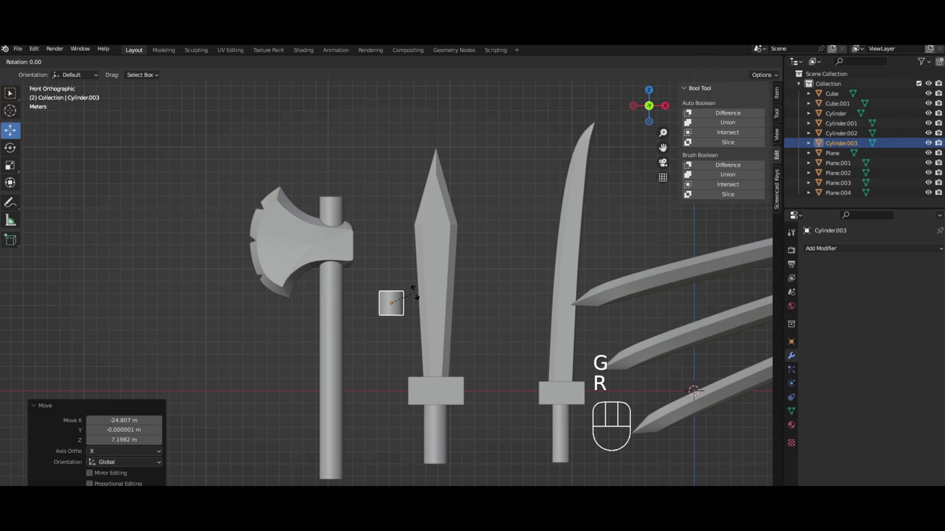
key("x")
key("KP_9")
key("KP_0")
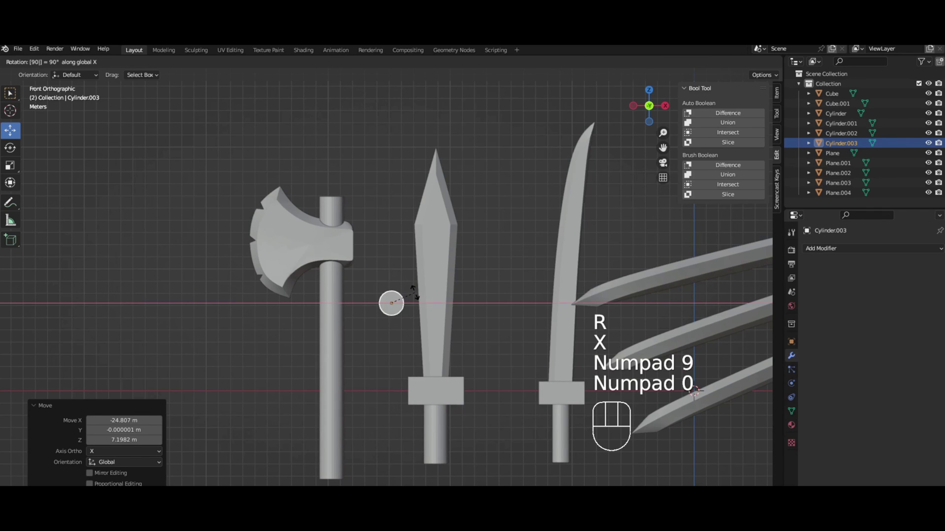
key("KP_Enter")
Step: Move the cylinder onto the straight sword blade's edge facing the axe, just below the blade's widest point
key("g")
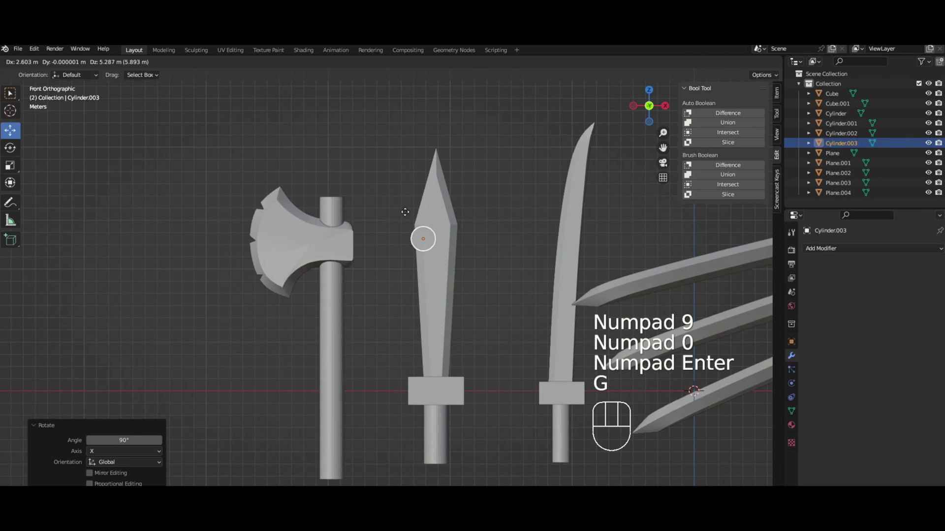
left_click(403, 222)
middle_click_drag(402, 222, 449, 246)
key("KP_1")
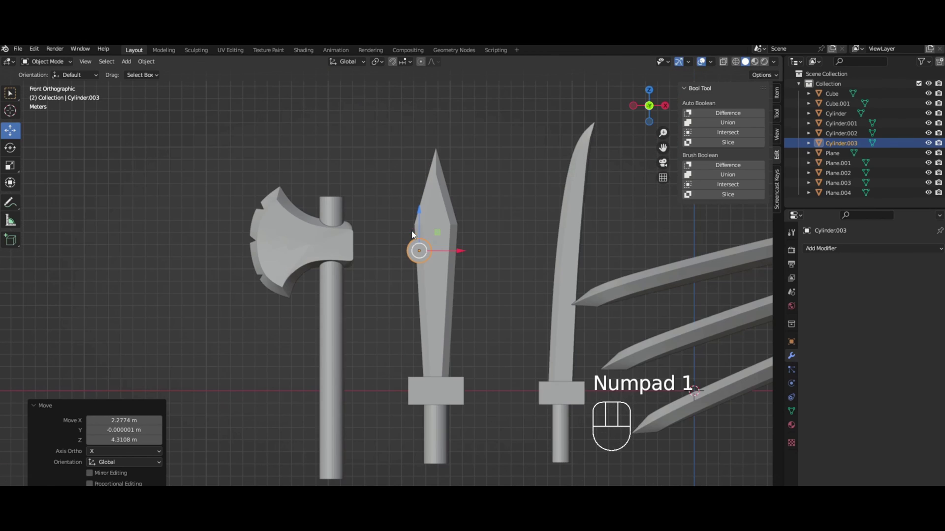
Step: Cut a round notch into the straight sword's blade by subtracting the cylinder with Bool Tool's Auto Boolean Difference
left_click(446, 205, "shift")
left_click(431, 222, "shift")
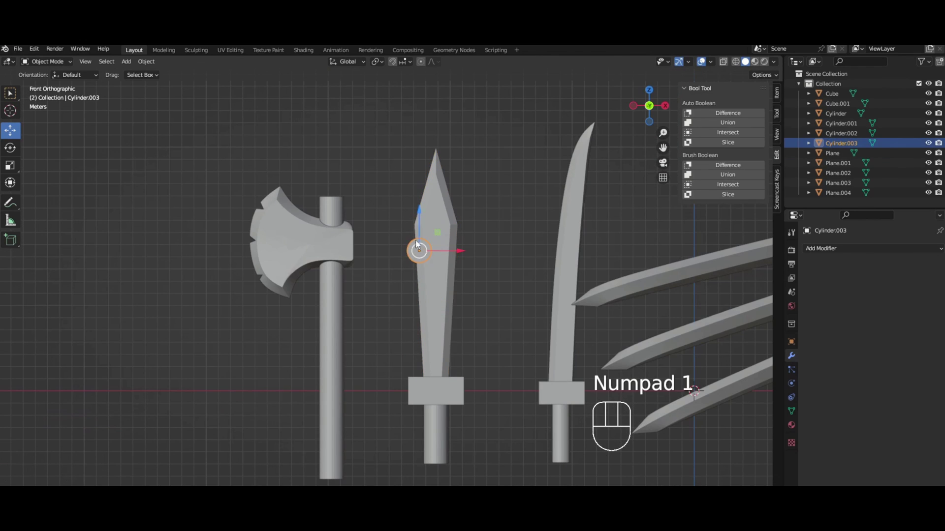
left_click(436, 197, "shift")
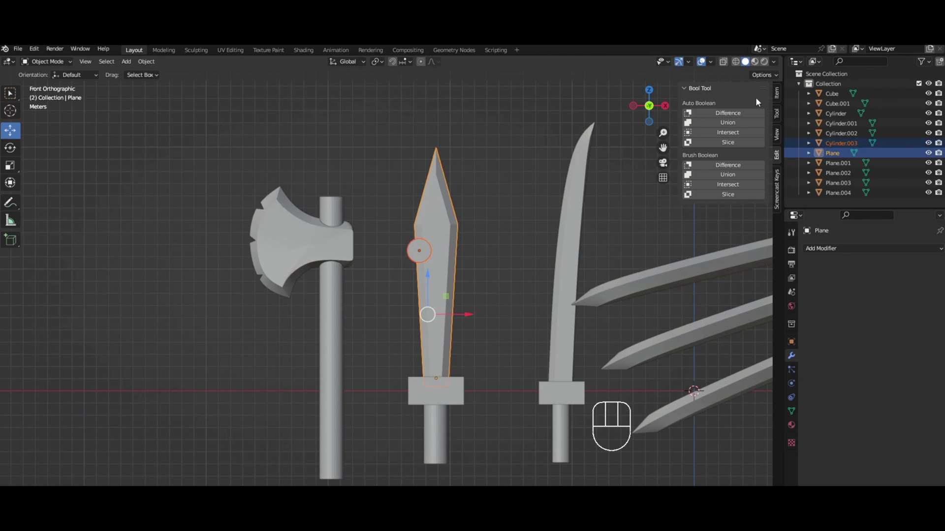
left_click(728, 112)
middle_click_drag(470, 245, 416, 273)
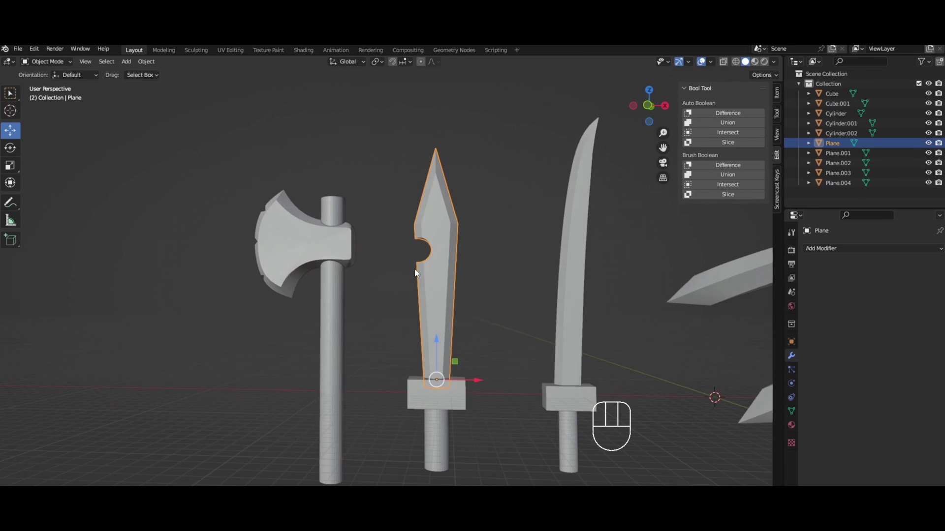
key("KP_1")
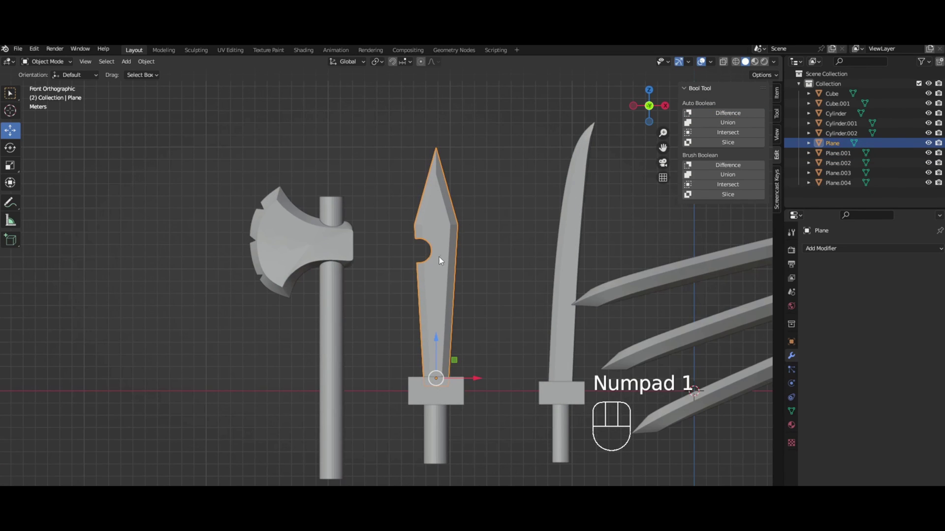
scroll(480, 290, "down", 3)
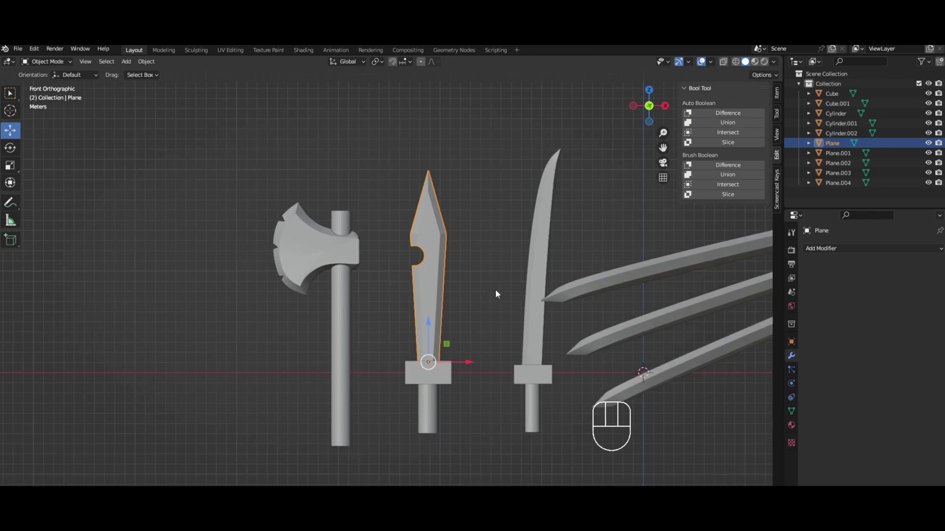